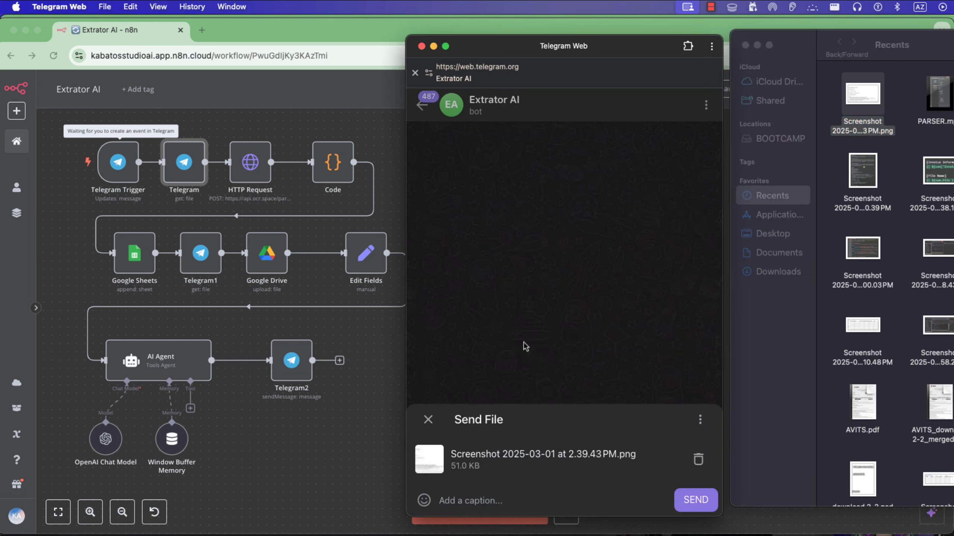
Send the file Screenshot 2025-03-01 at 2.39.43 PM.png to the Extrator AI bot and return to the n8n workflow.
left_click(676, 507)
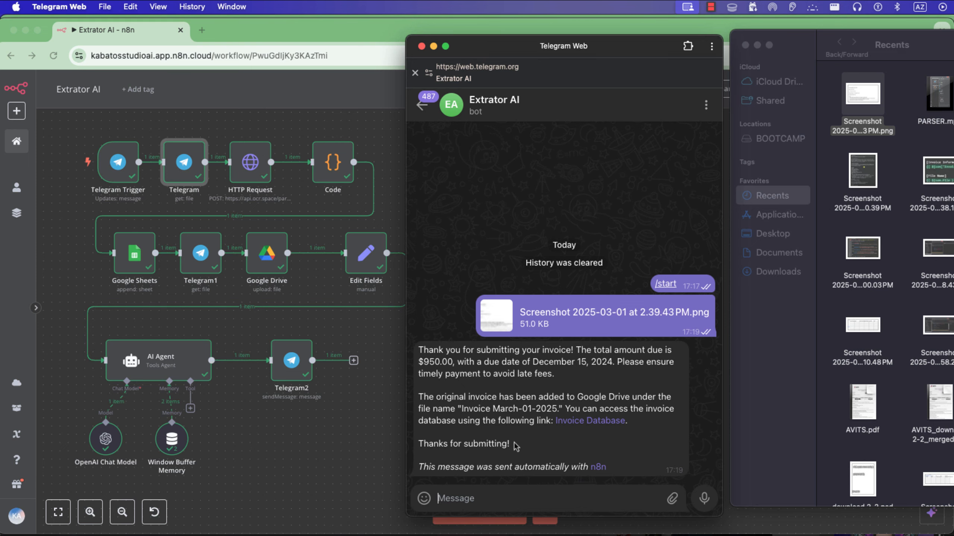
left_click(378, 154)
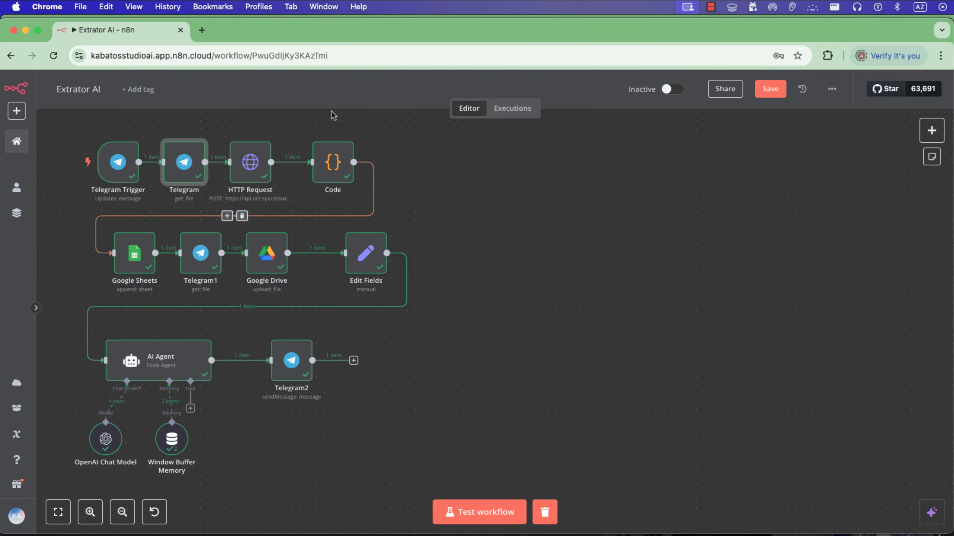
Create a new workflow and add a Telegram Trigger on message as its first step.
left_click(16, 140)
left_click(798, 98)
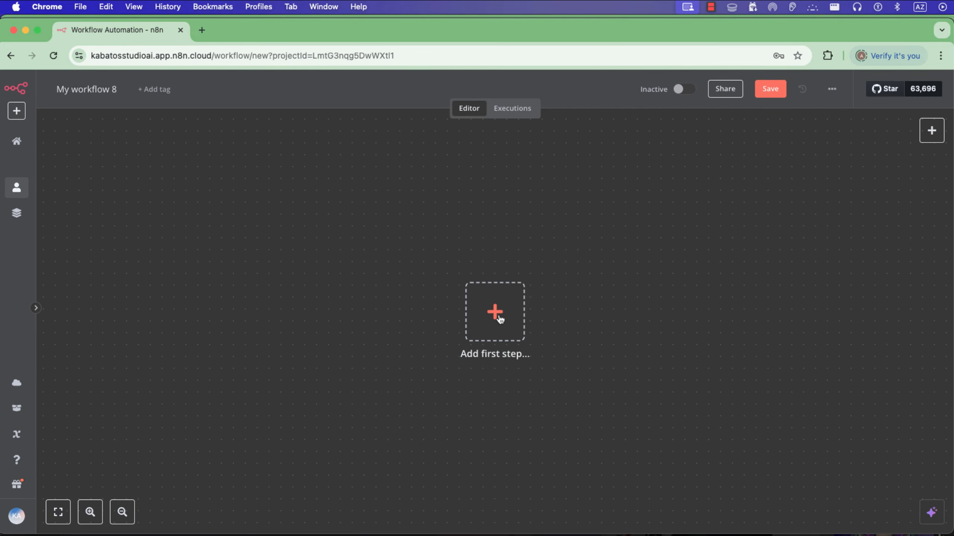
left_click(499, 318)
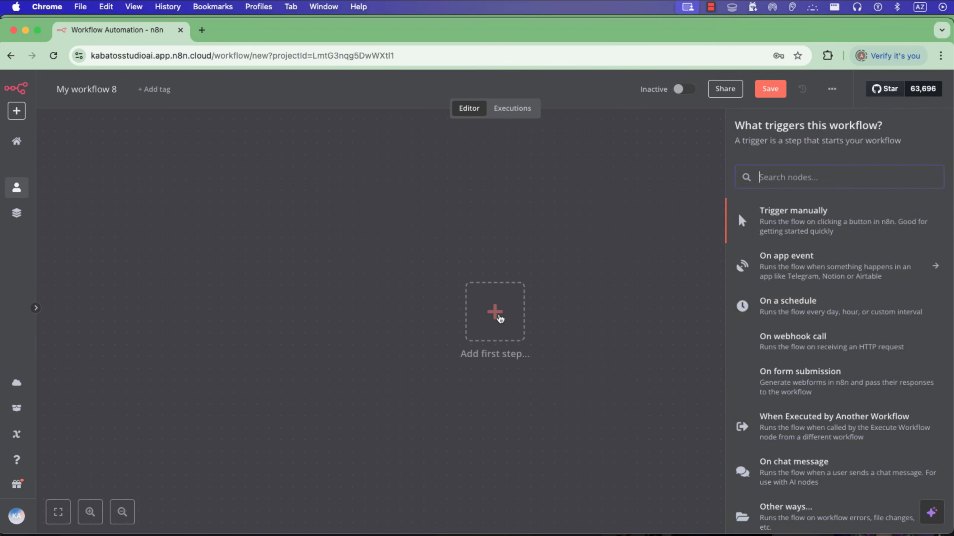
type("tel")
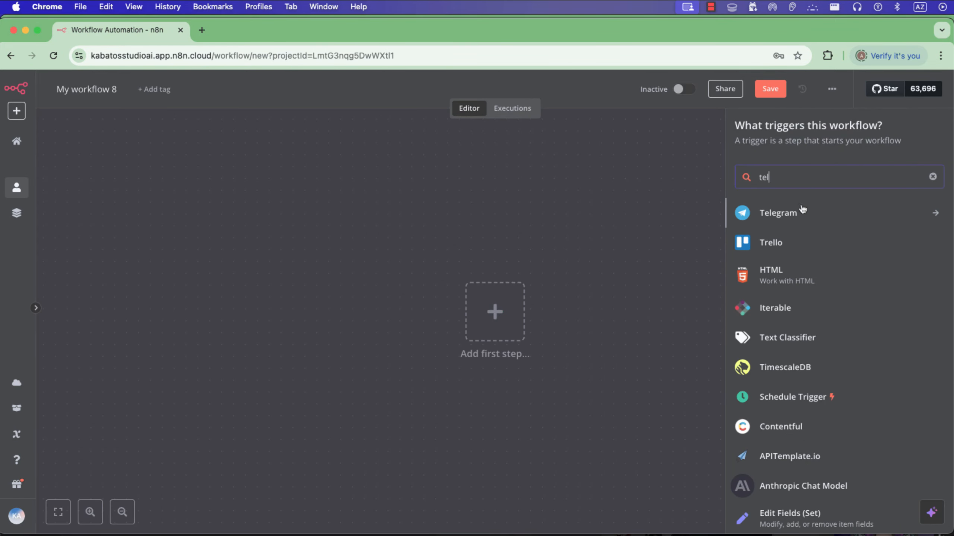
left_click(797, 218)
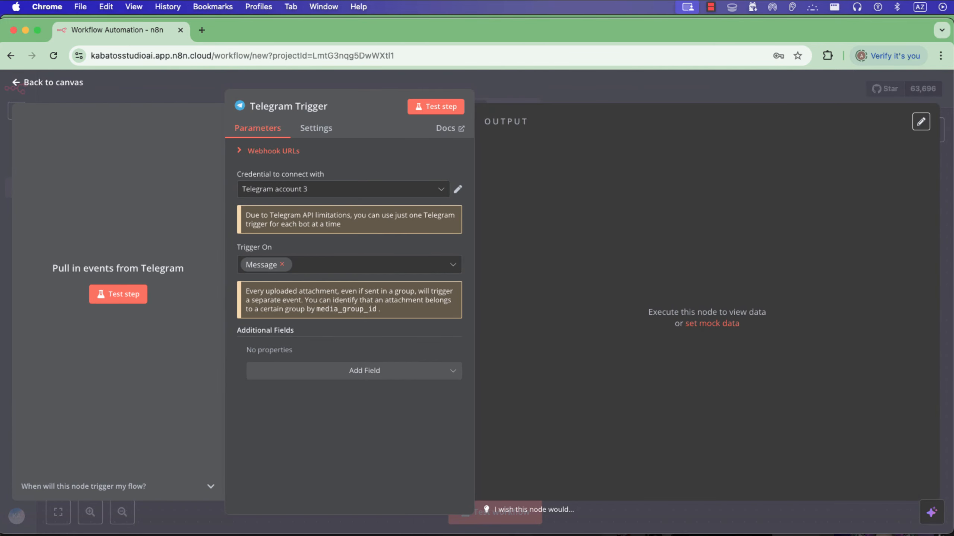
Copy the Extrator AI bot's access token from the BotFather chat in Telegram Web and return to n8n.
key("super+Tab")
key("Escape")
scroll(457, 198, "up", 5)
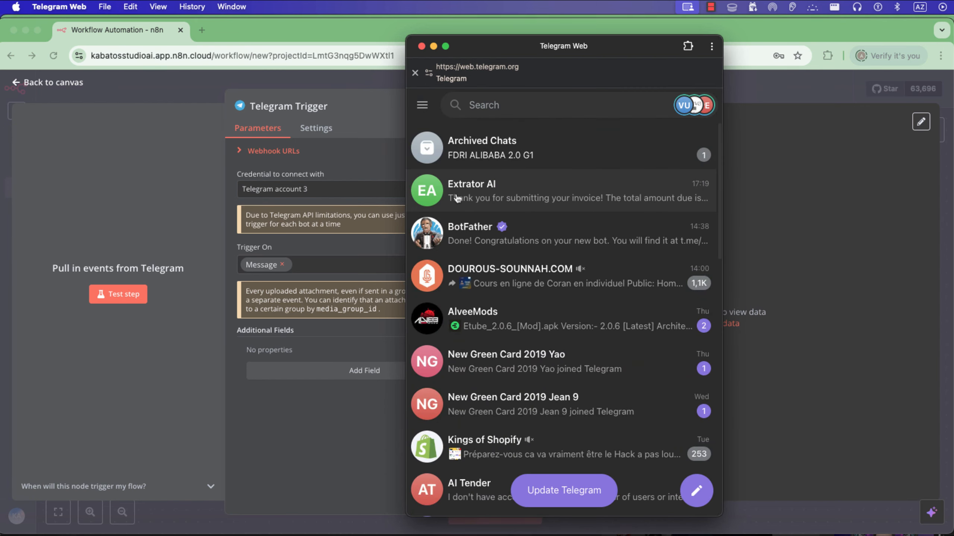
left_click(462, 239)
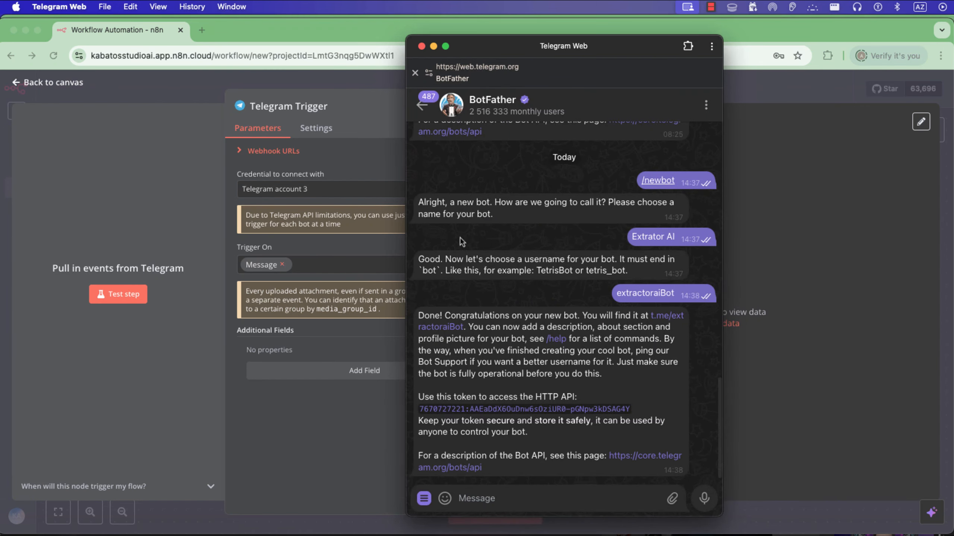
left_click(519, 411)
left_click(333, 145)
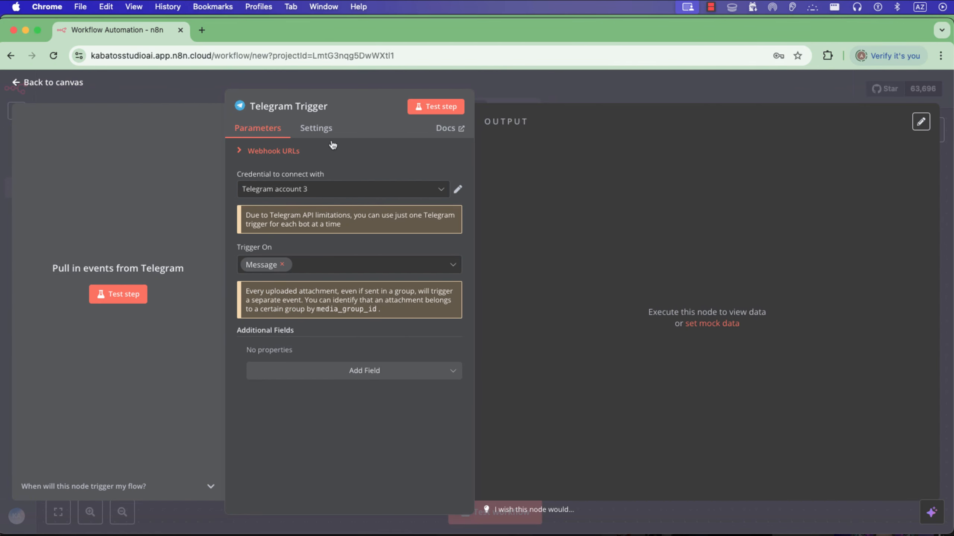
Create a new Telegram credential for the trigger by pasting the bot's access token, save it and close the dialog.
left_click(309, 193)
left_click(305, 276)
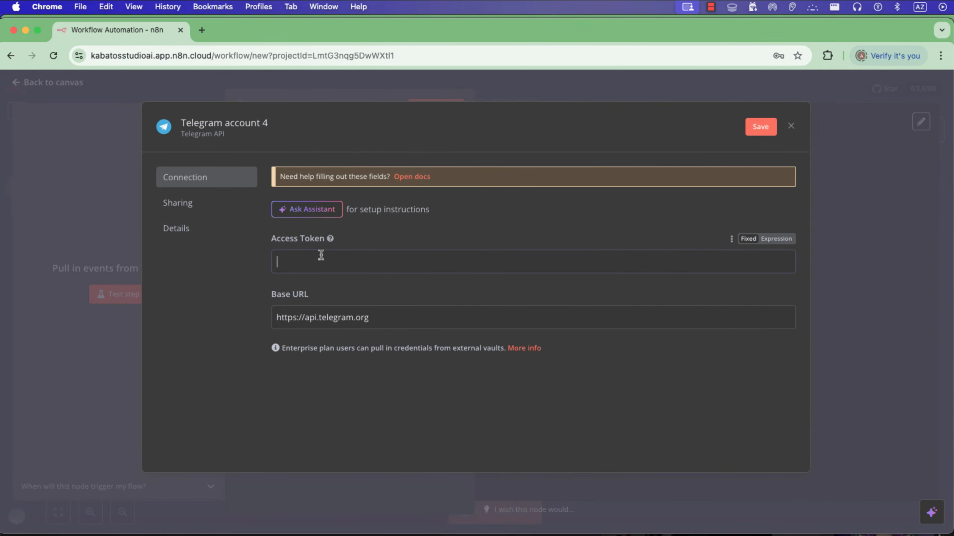
key("super+v")
left_click(760, 127)
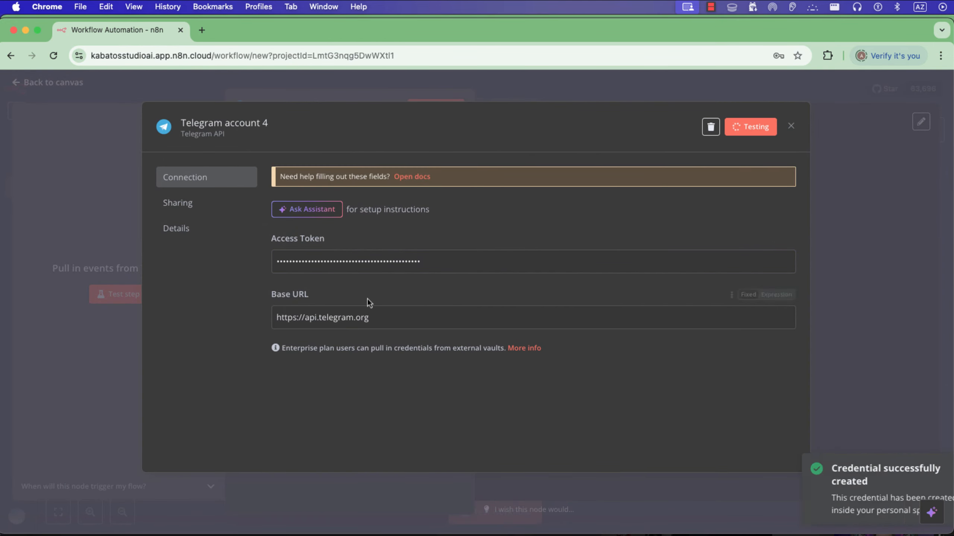
left_click(403, 91)
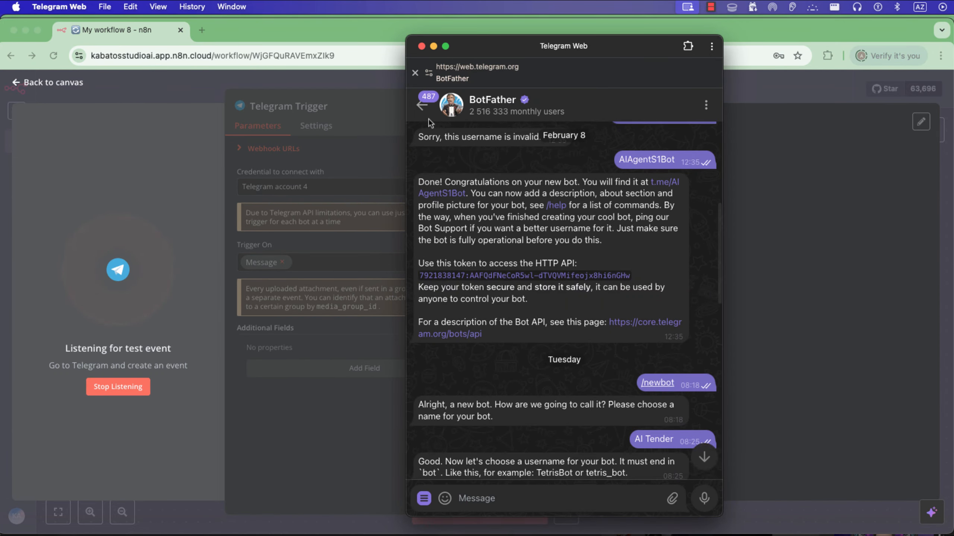
Test the Telegram Trigger by sending "hi" to the Extrator AI bot, and return to the workflow canvas.
left_click(427, 113)
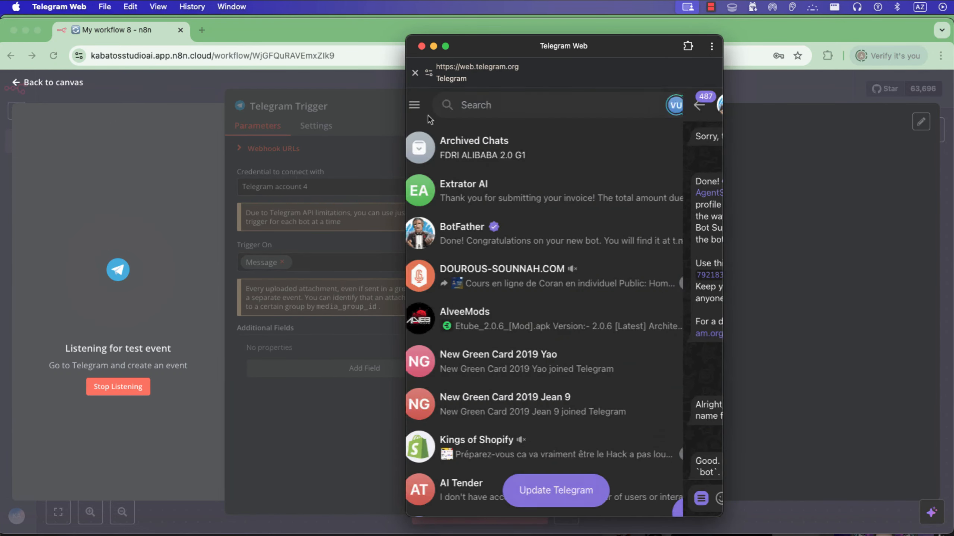
left_click(503, 190)
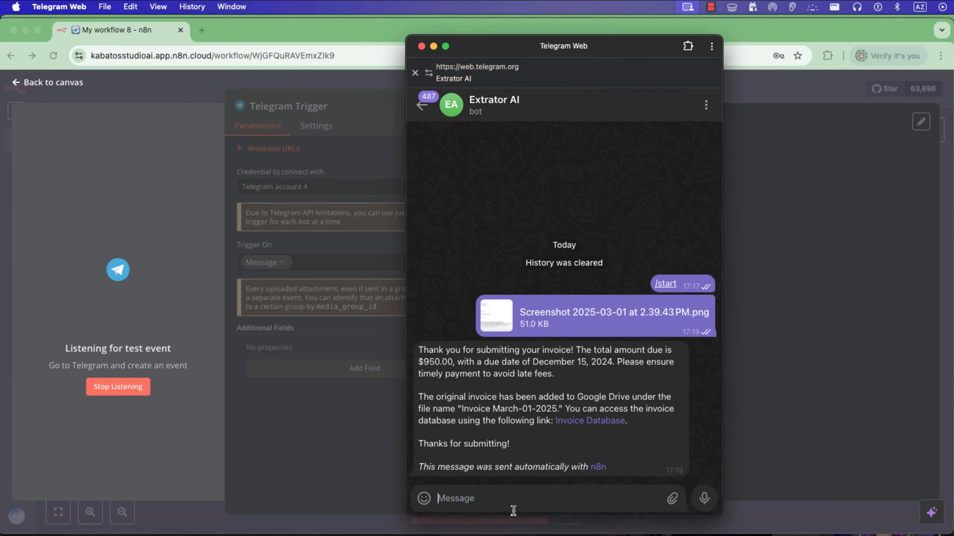
type("hi")
key("Return")
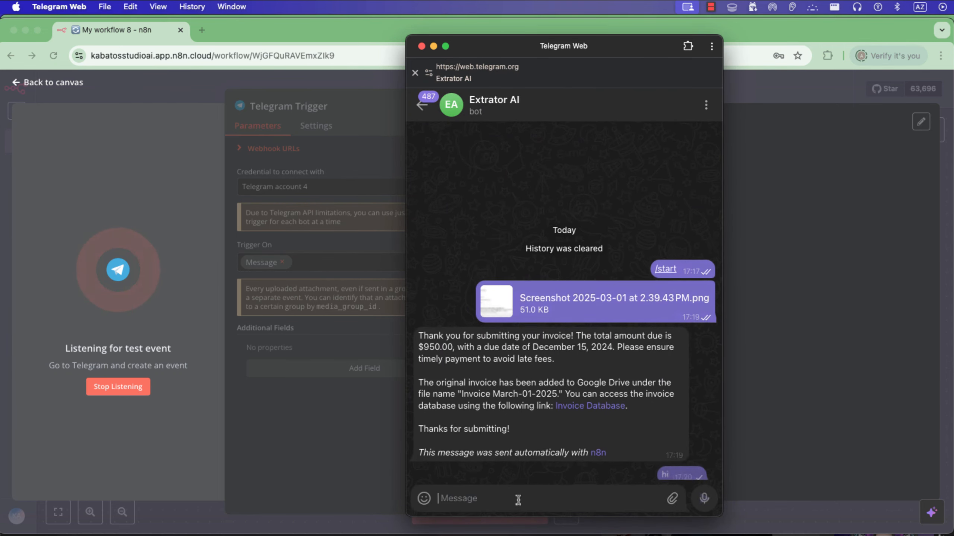
left_click(185, 176)
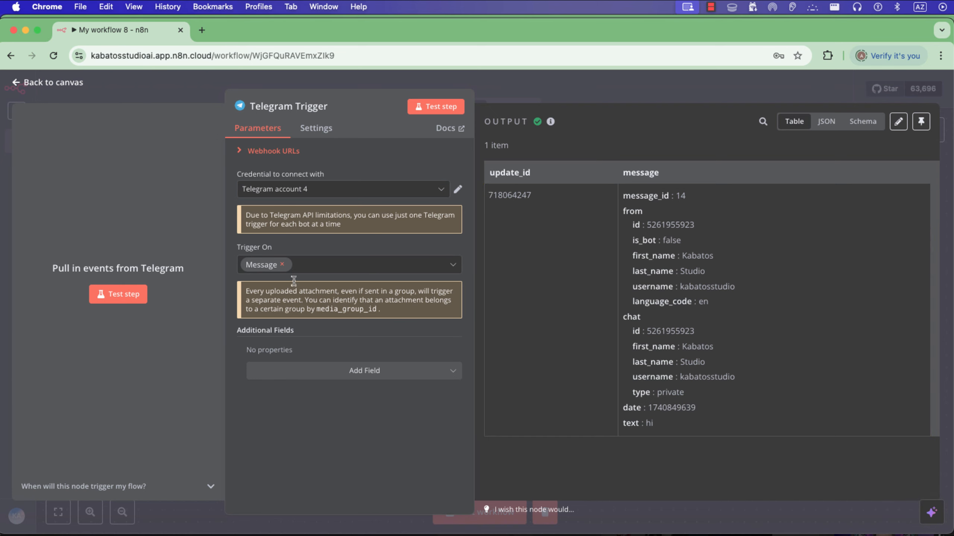
left_click(196, 92)
scroll(494, 320, "right", 5)
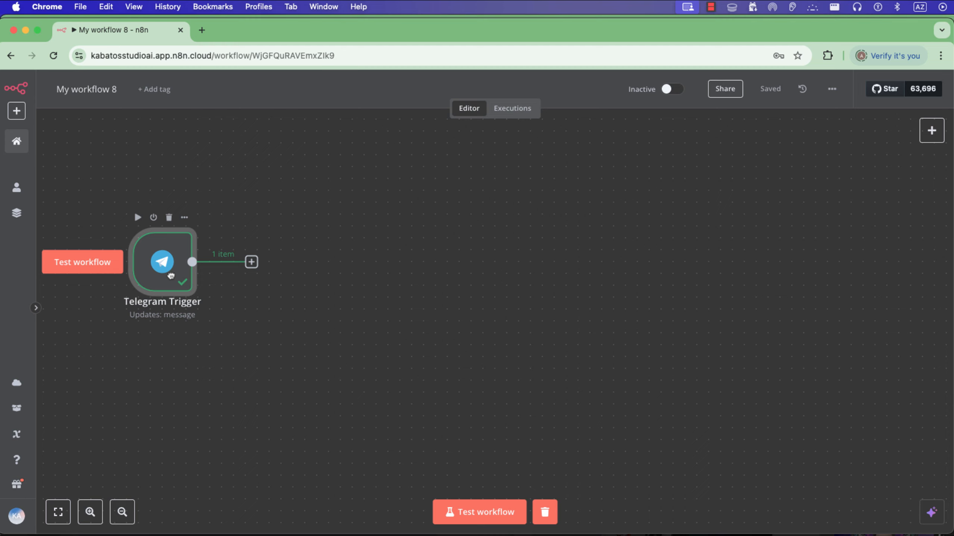
Move the Telegram Web window aside and add a Telegram node with the get file operation after the trigger.
key("super+Tab")
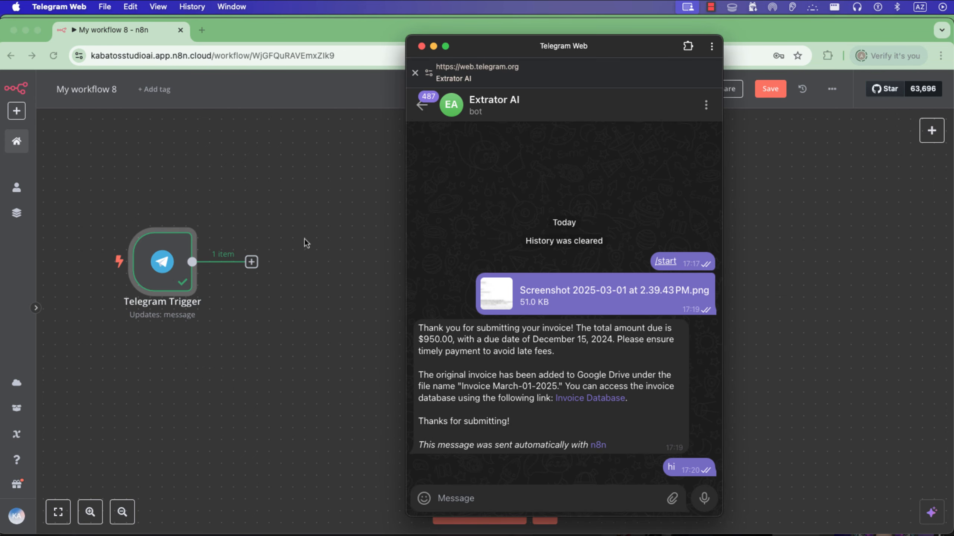
left_click_drag(537, 48, 683, 62)
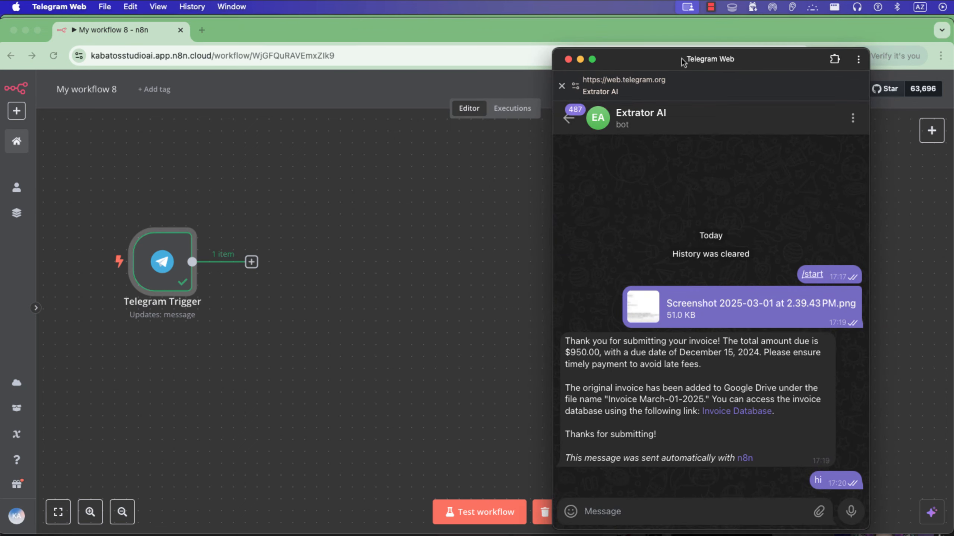
left_click(338, 249)
left_click(251, 262)
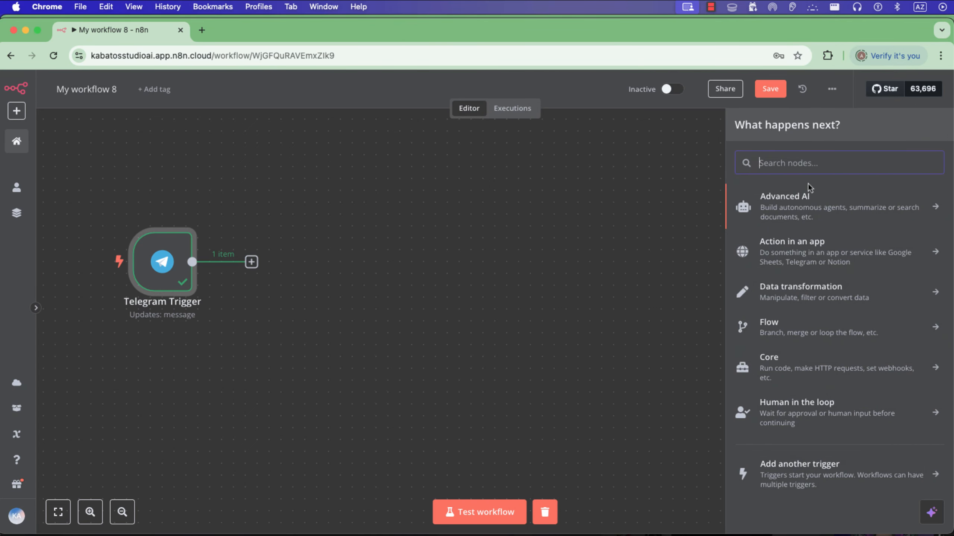
type("tele")
left_click(783, 204)
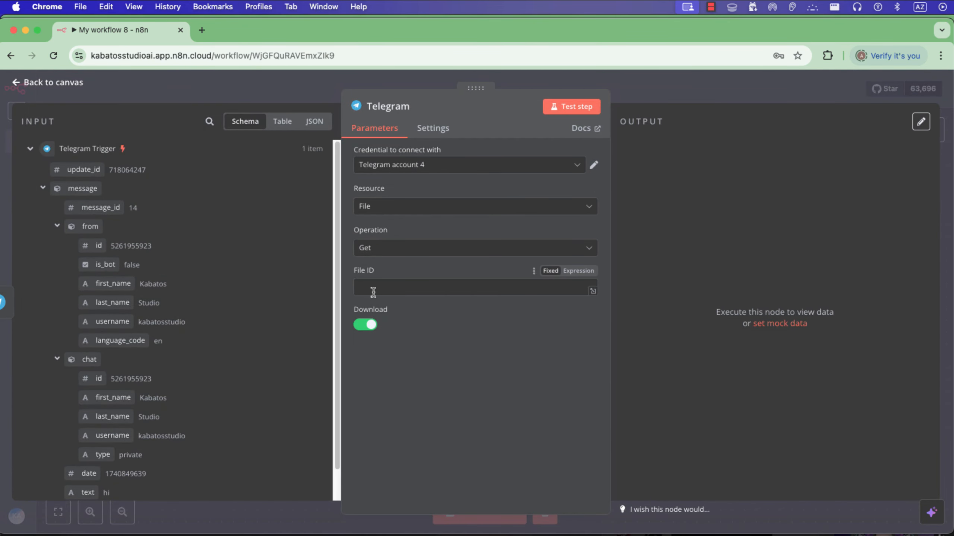
Look through the trigger data in the Telegram node's input, close the node and deactivate it.
scroll(212, 365, "down", 2)
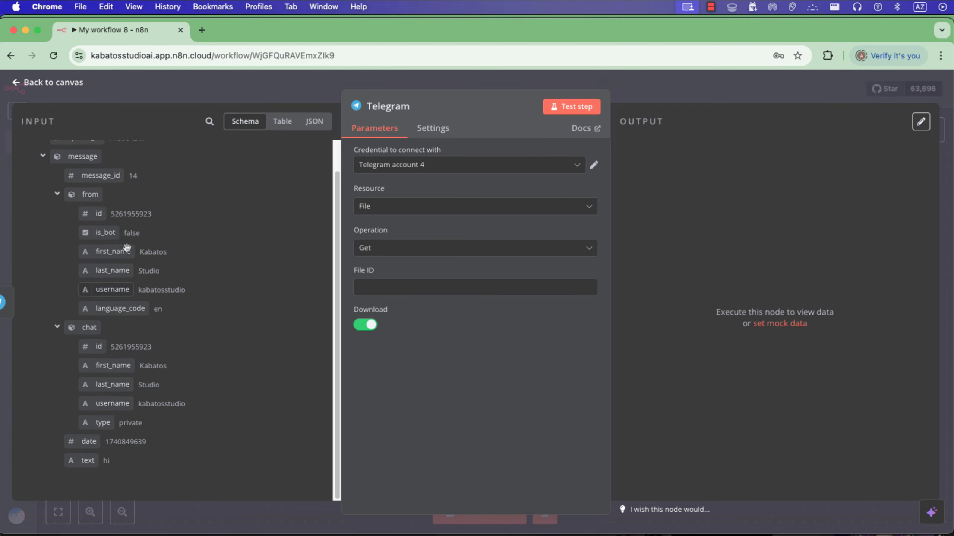
key("Escape")
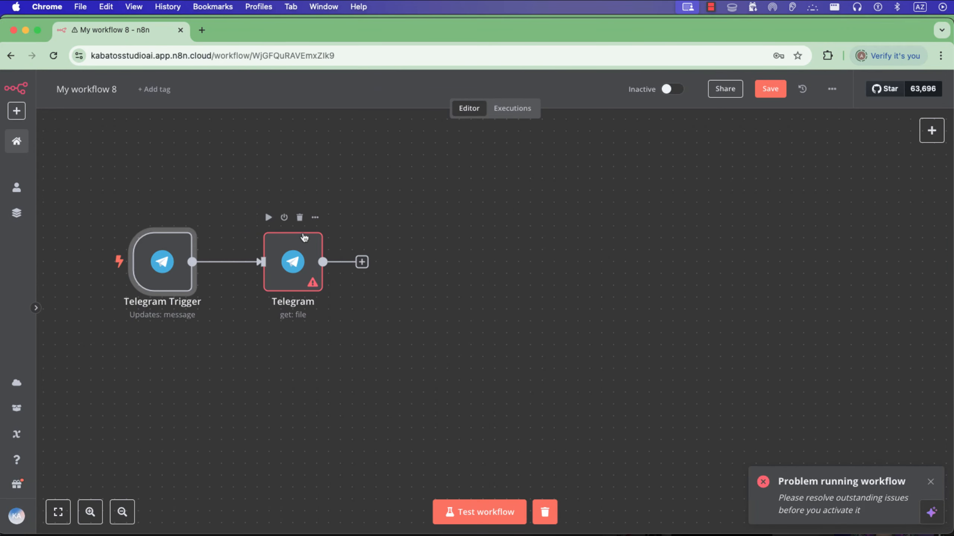
left_click(285, 218)
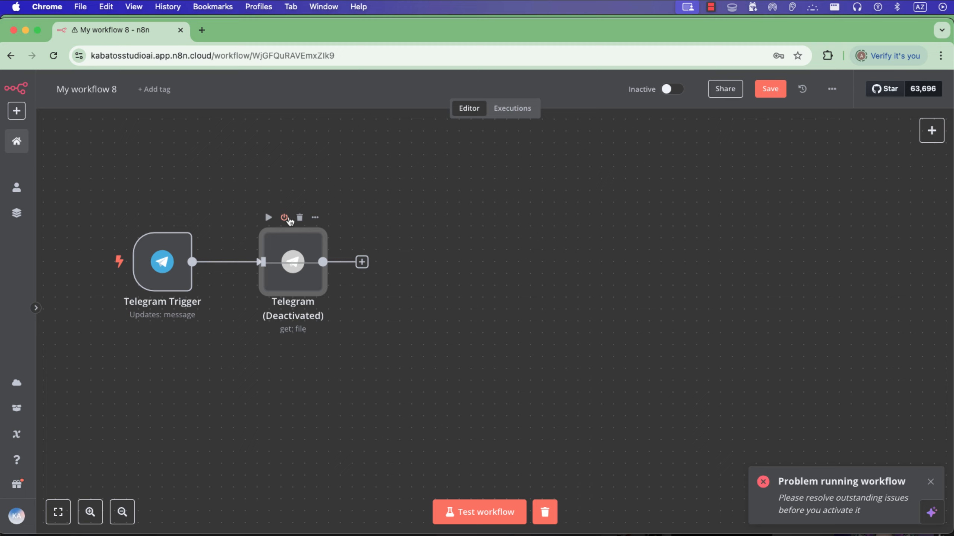
Test the Telegram Trigger again by sending the invoice screenshot to the Extrator AI bot, and review the file data in its output.
double_click(163, 263)
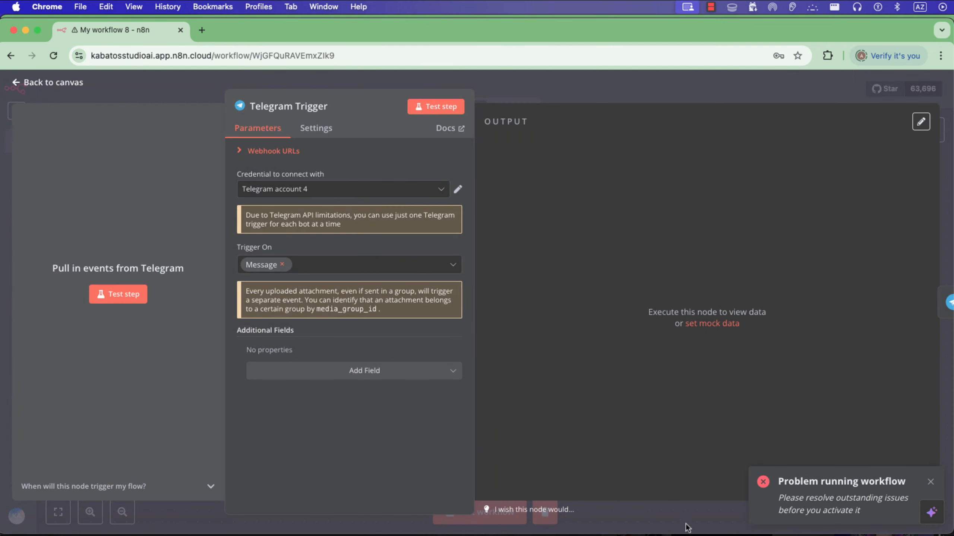
left_click(435, 107)
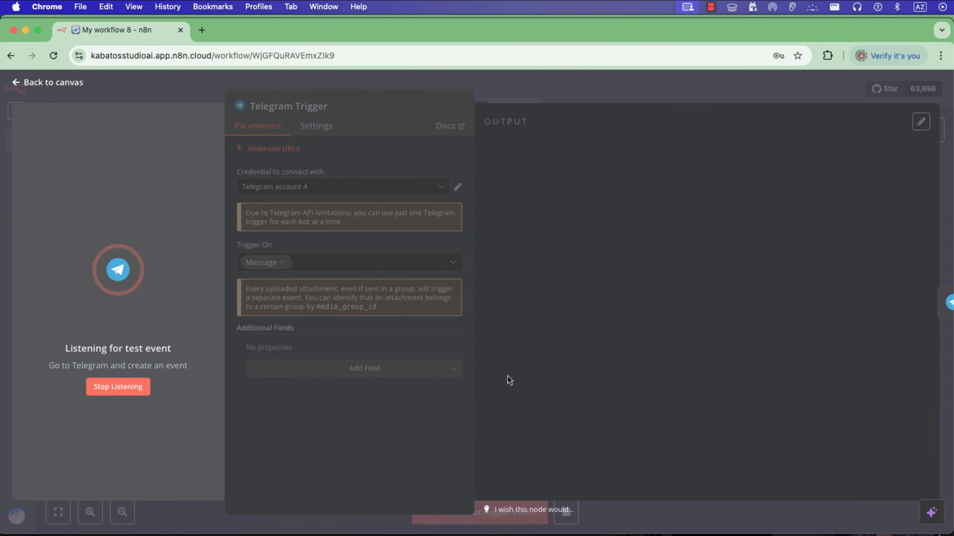
key("super+Tab")
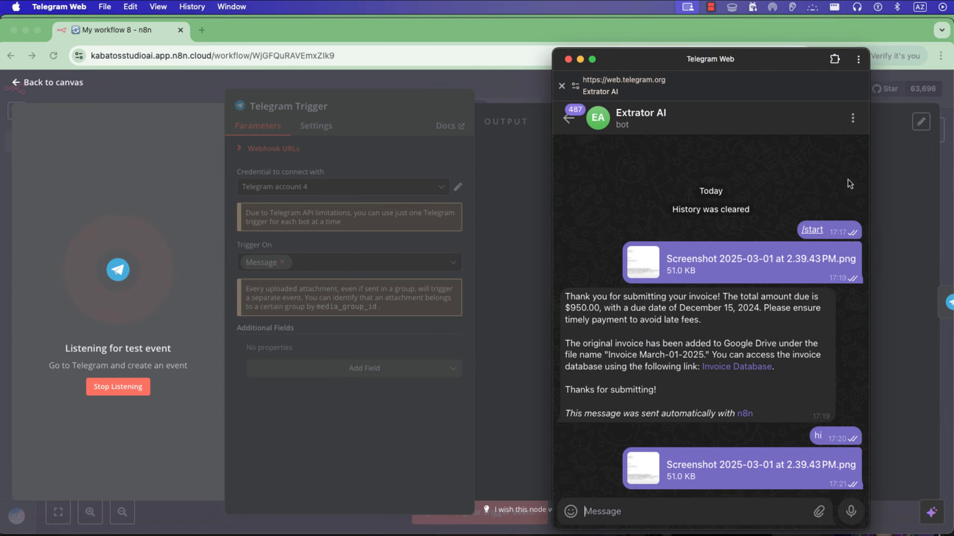
key("super+Tab")
left_click_drag(870, 103, 705, 382)
left_click(841, 513)
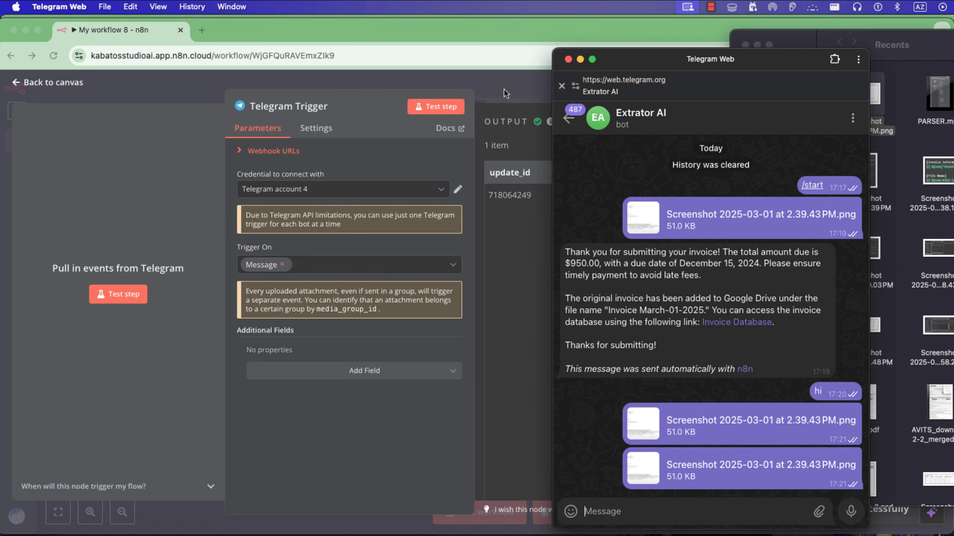
left_click(504, 89)
scroll(621, 374, "down", 10)
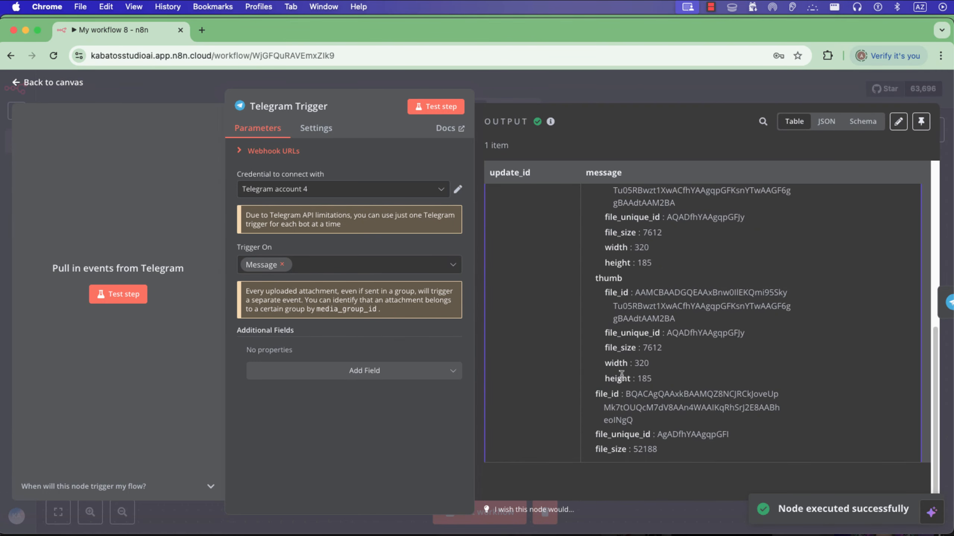
scroll(620, 371, "up", 5)
key("Escape")
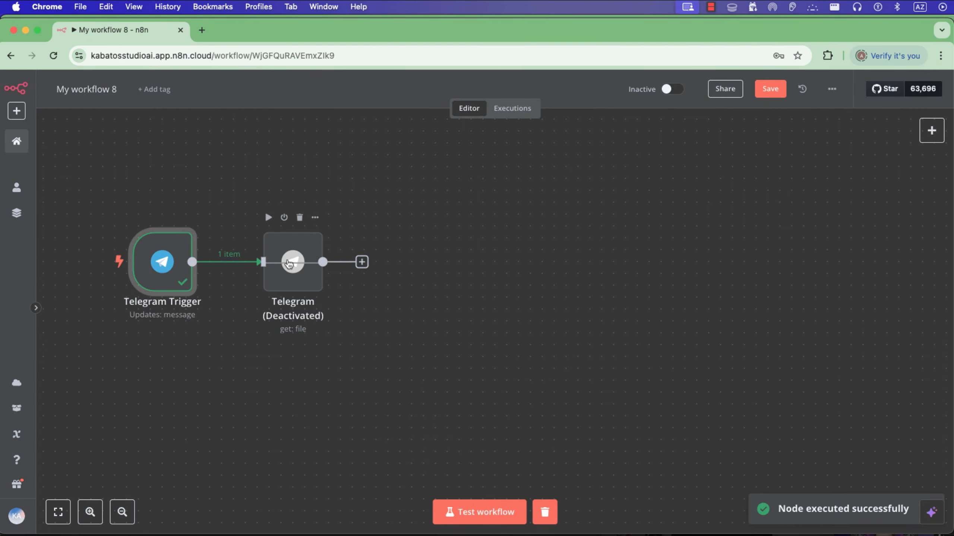
Reactivate the Telegram get file node and examine the photo entries available in its input.
left_click(285, 219)
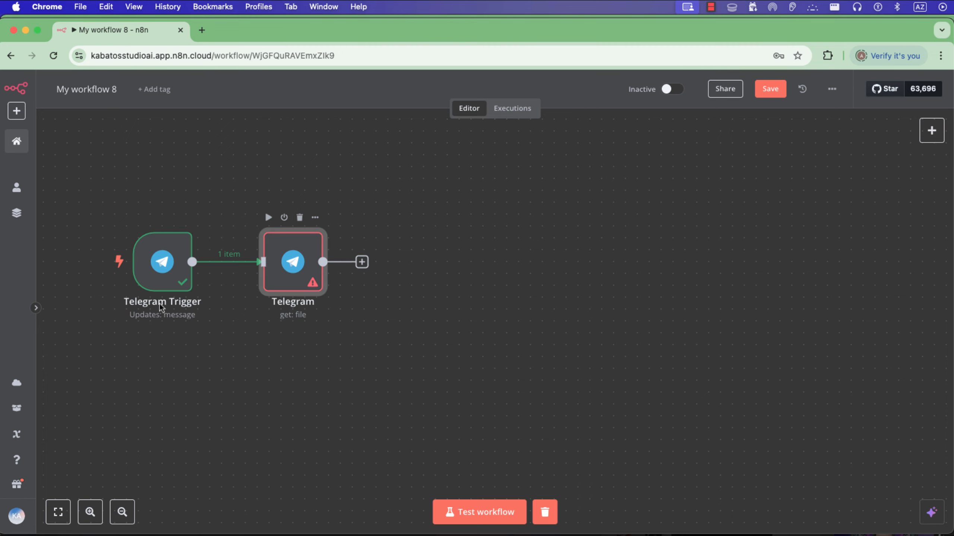
key("Return")
scroll(128, 333, "down", 10)
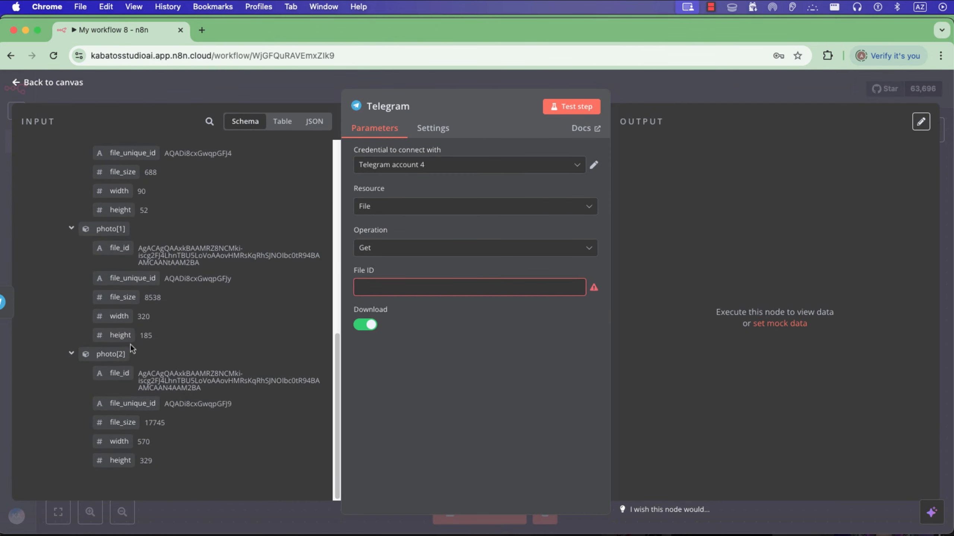
scroll(129, 290, "up", 10)
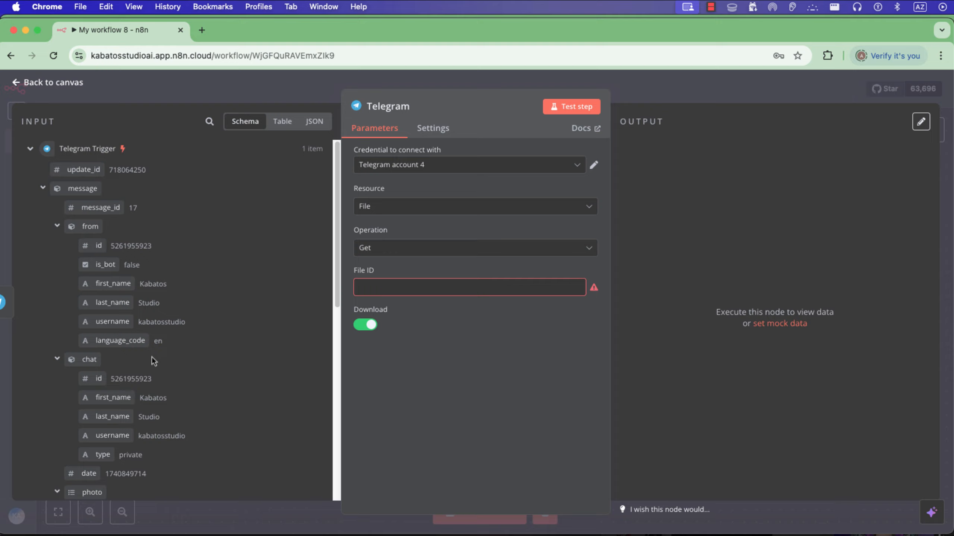
scroll(148, 376, "down", 10)
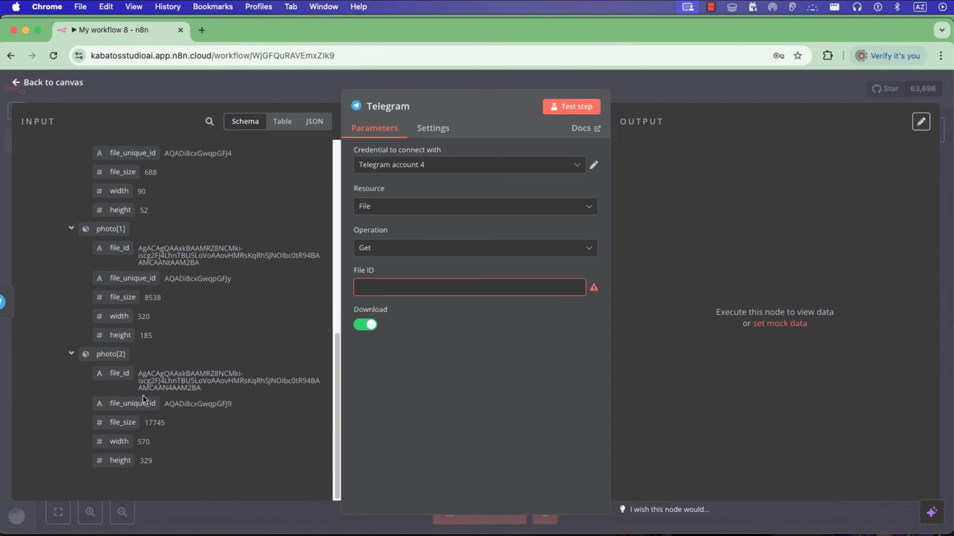
Review the photo entries and their file sizes in the Telegram Trigger's output, and close the node.
left_click(183, 93)
double_click(181, 252)
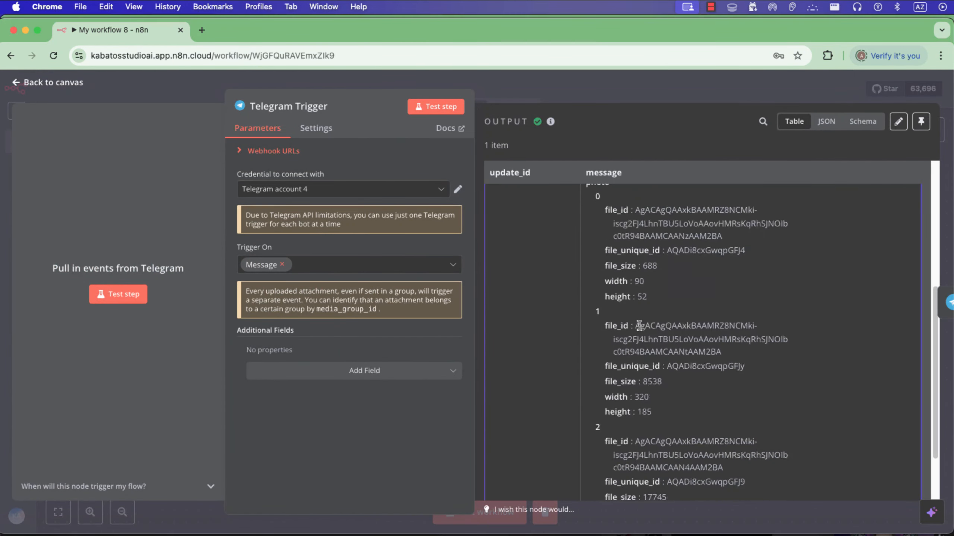
scroll(638, 325, "down", 3)
left_click(578, 88)
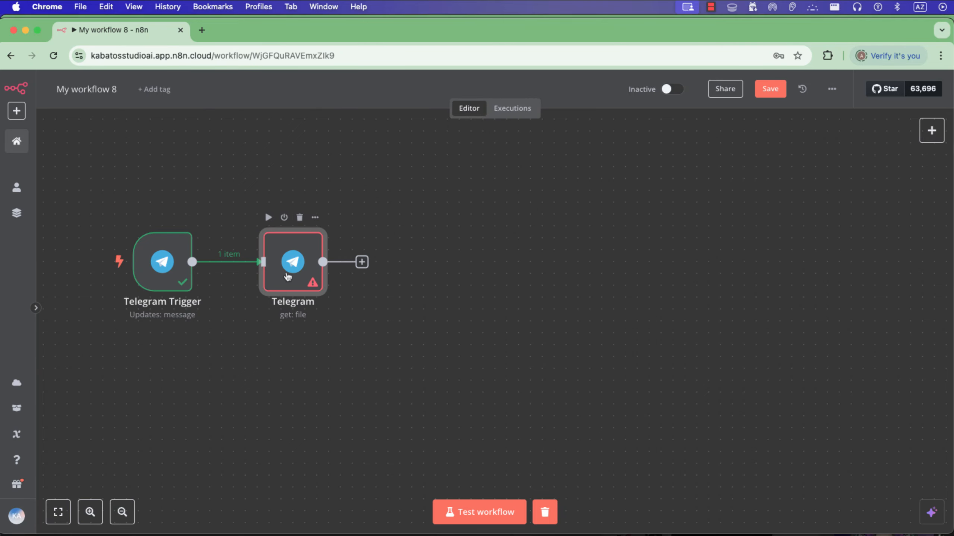
Set the Telegram get file node's File ID to {{ $json.message.photo[2].file_id }}, test the step and close the node.
double_click(288, 277)
scroll(142, 316, "down", 10)
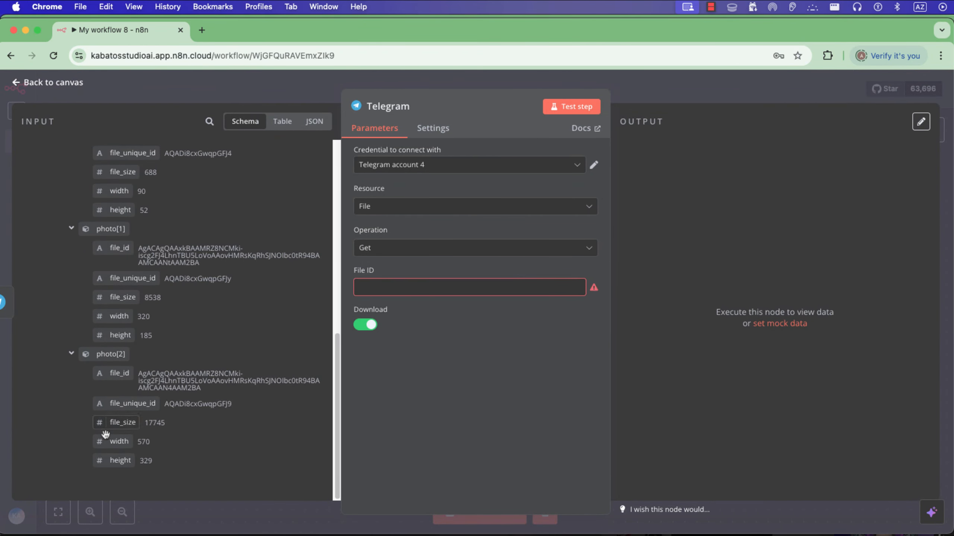
left_click_drag(120, 373, 454, 287)
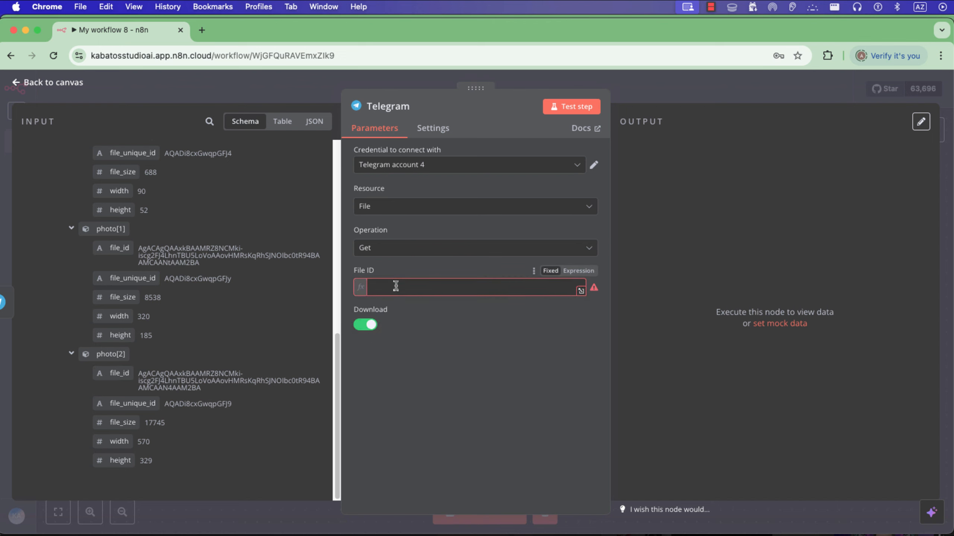
left_click(572, 106)
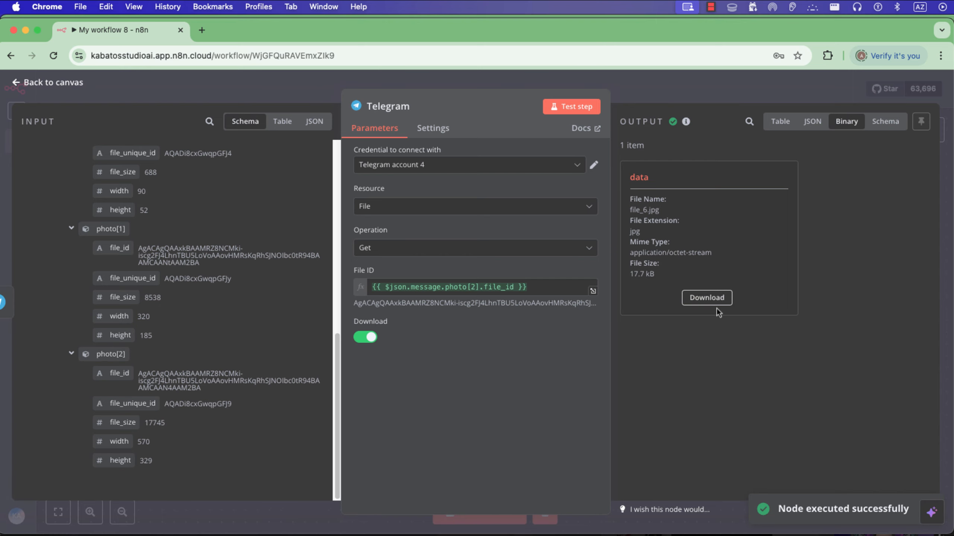
left_click(720, 77)
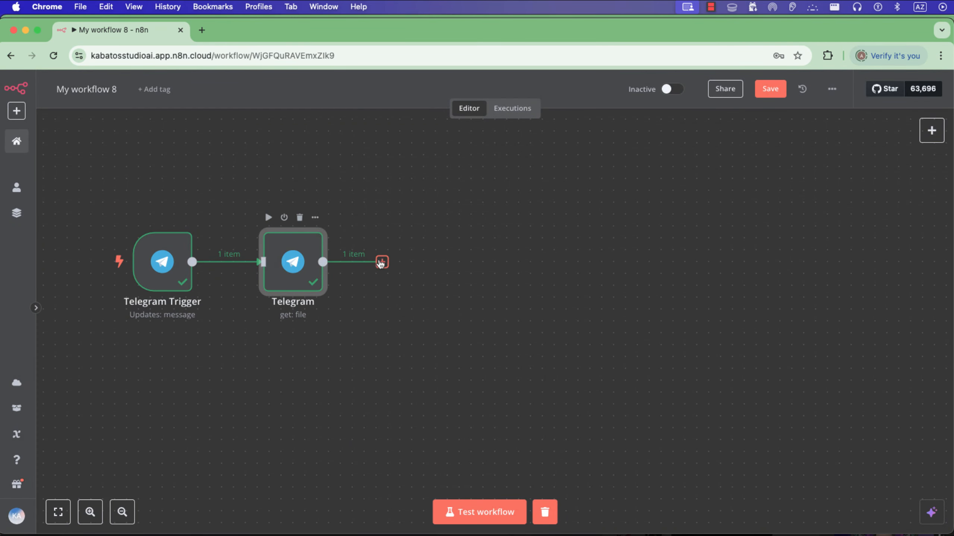
Add an HTTP Request node after the Telegram get file node and set its method to POST.
left_click(381, 263)
type("code")
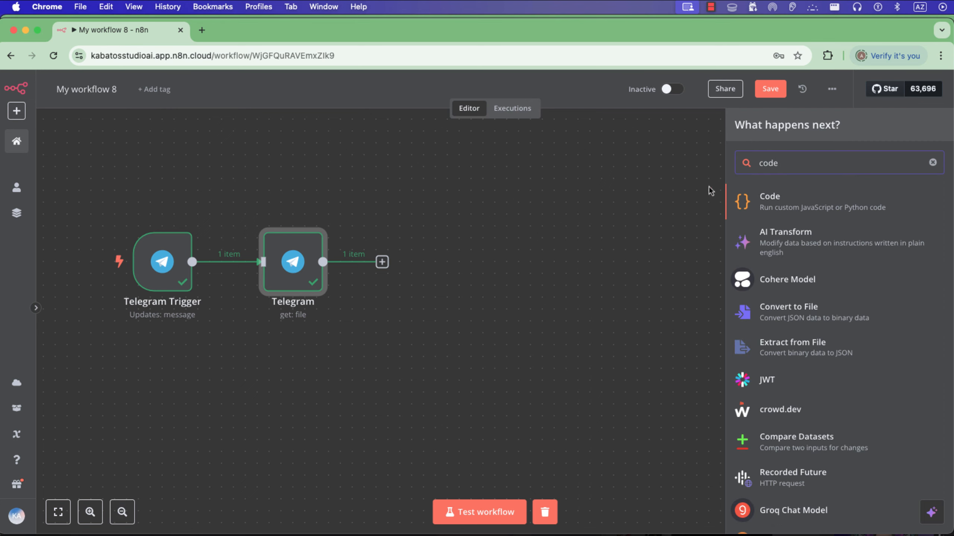
key("BackSpace")
key("BackSpace")
key("BackSpace")
key("BackSpace")
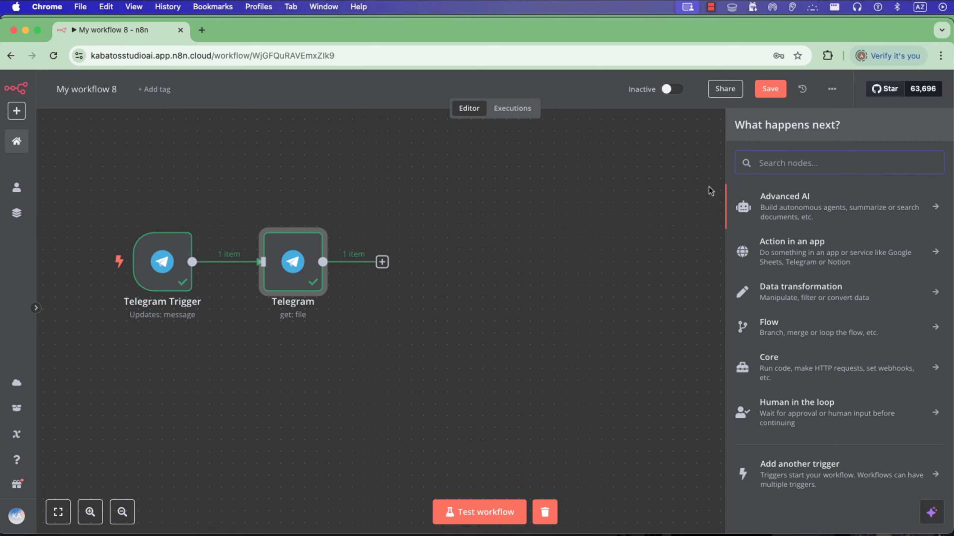
type("http")
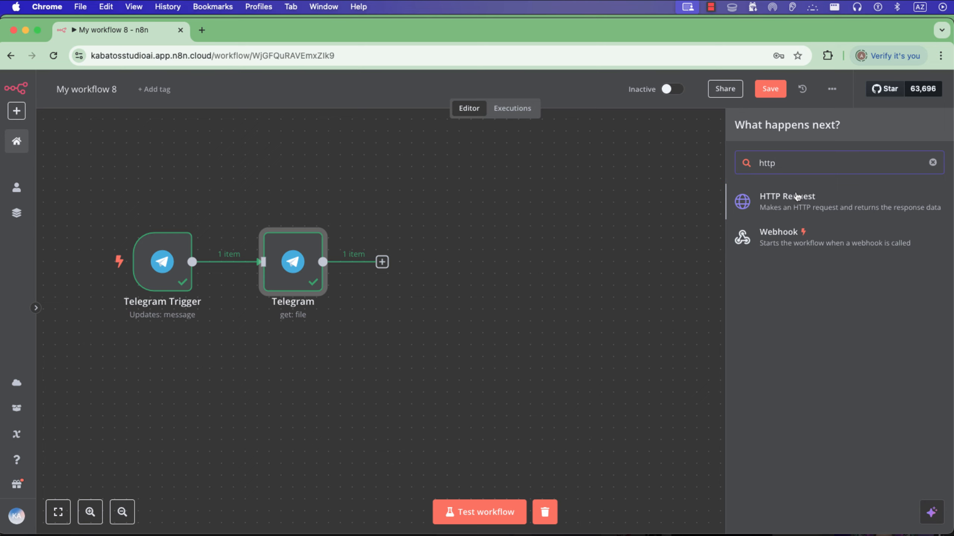
left_click(779, 201)
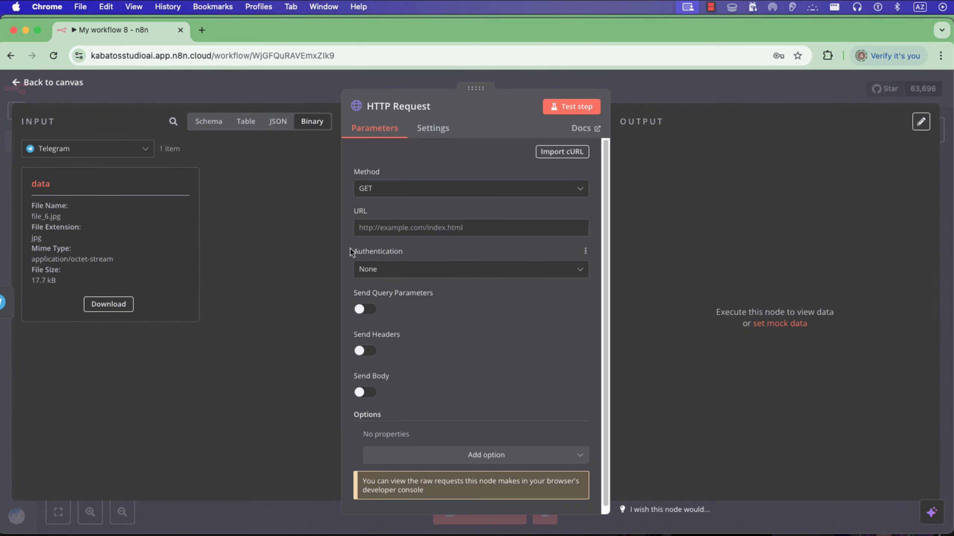
left_click(405, 188)
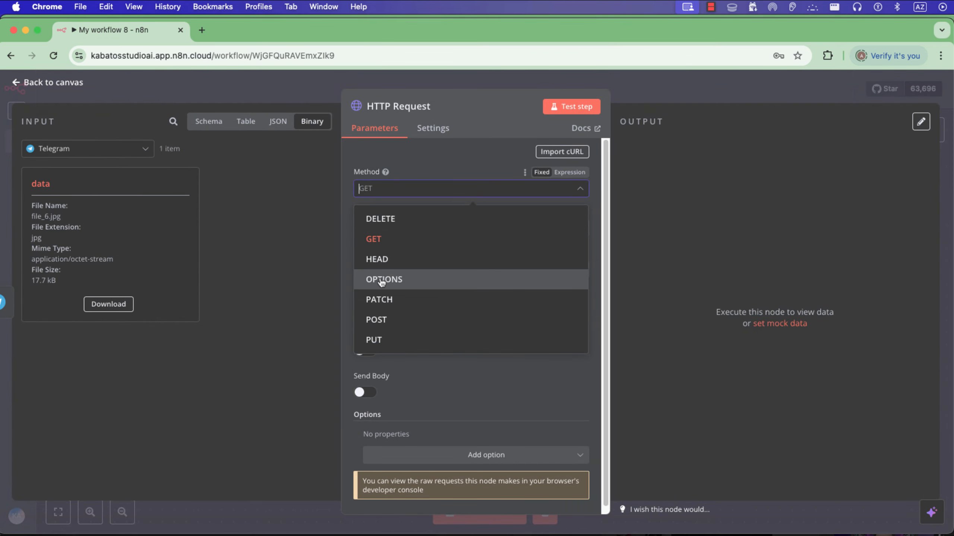
left_click(381, 320)
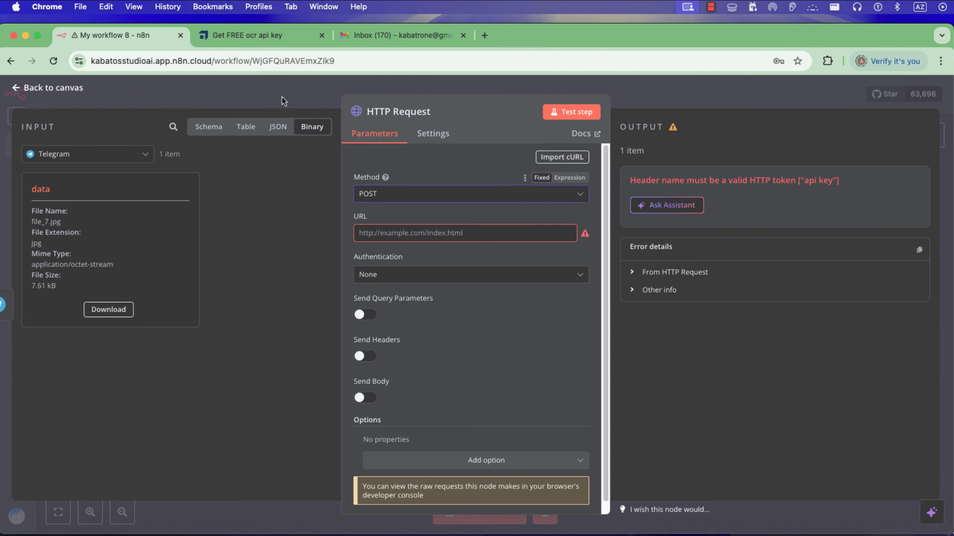
Switch to the OCR.space site and open the registration form for the free OCR API key.
left_click(249, 36)
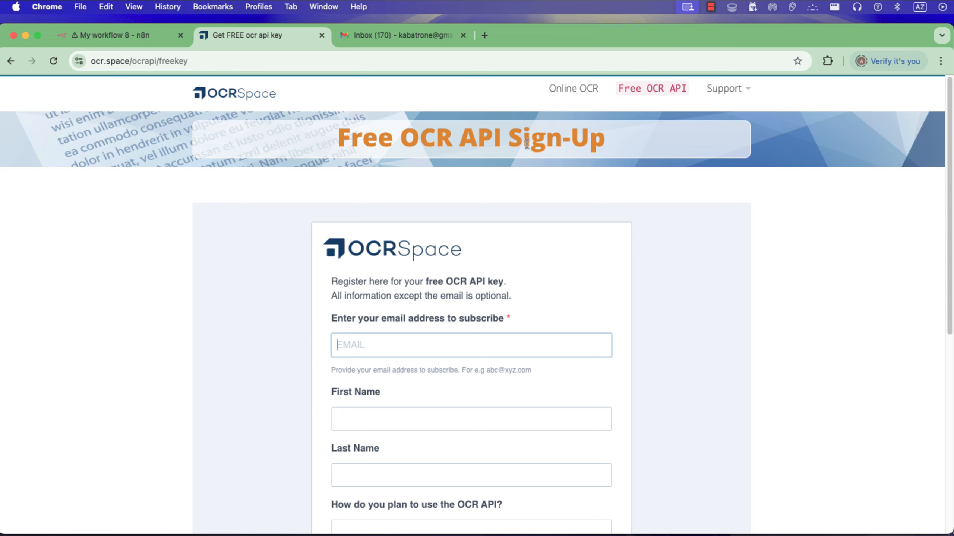
left_click(652, 92)
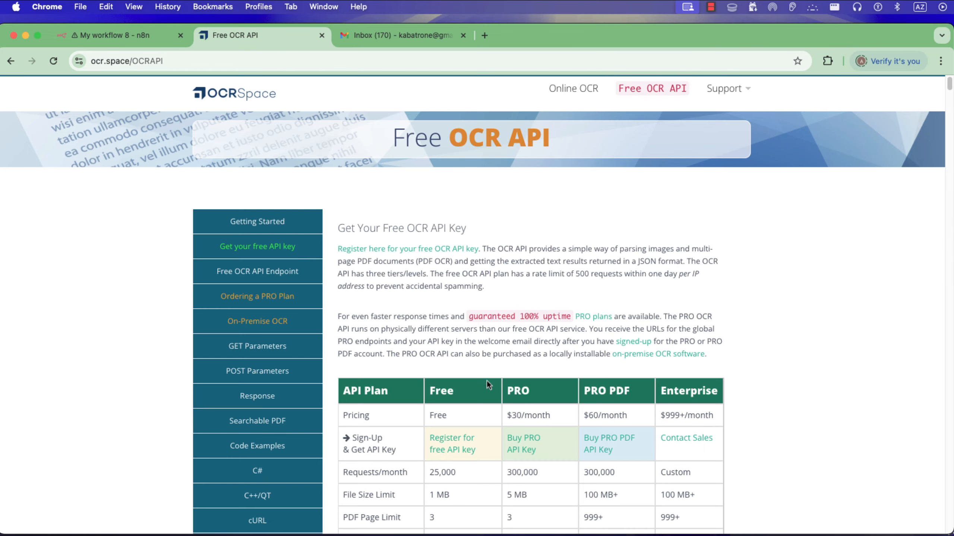
scroll(485, 408, "down", 2)
left_click(450, 401)
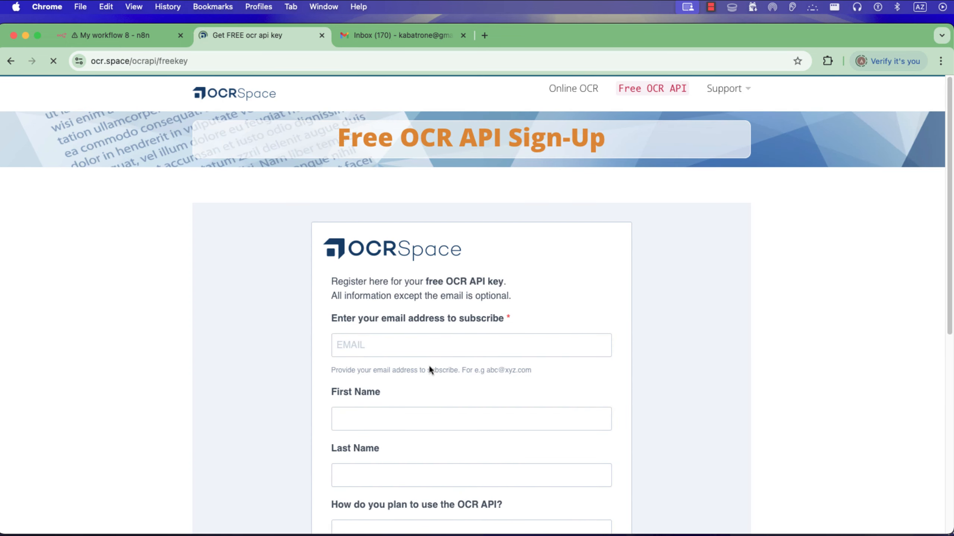
Fill in the e-mail, first name and last name, enter n8n as the planned use, pass the reCAPTCHA and subscribe.
left_click(425, 345)
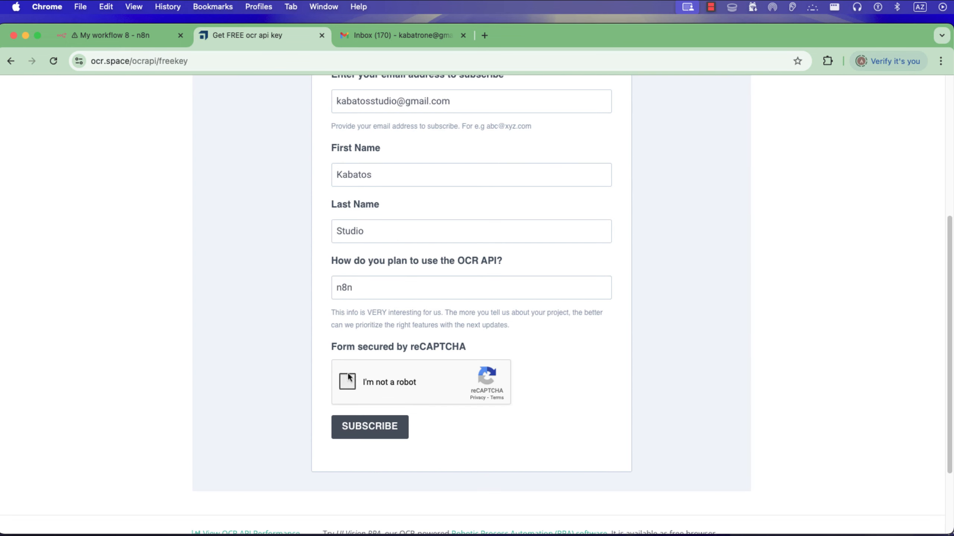
left_click(353, 436)
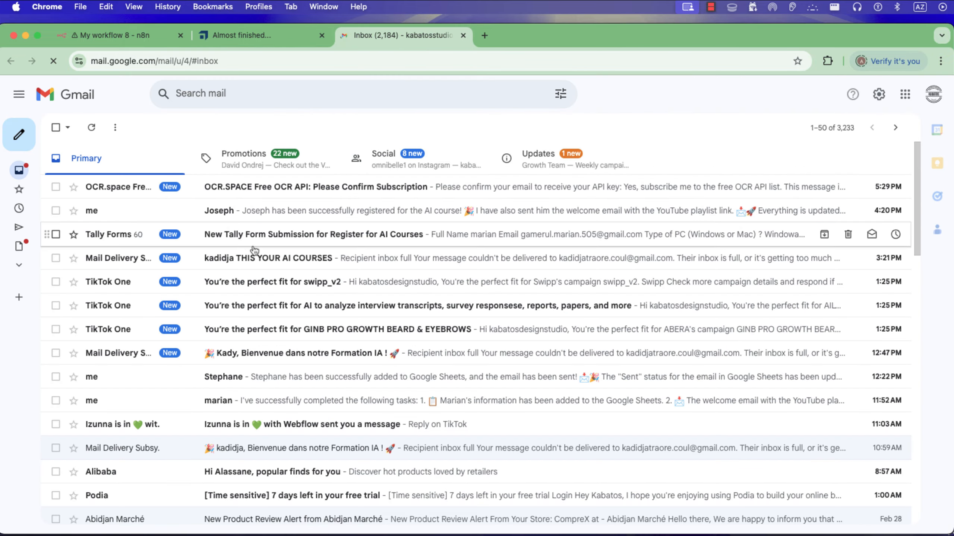
Confirm the OCR.space subscription from its e-mail in Gmail and open the follow-up e-mail containing the API key.
left_click(280, 187)
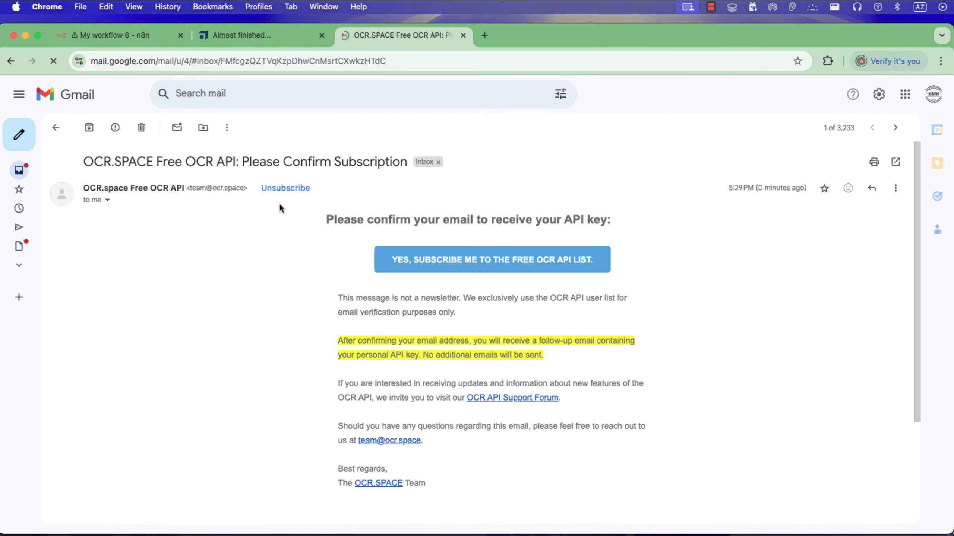
left_click(450, 269)
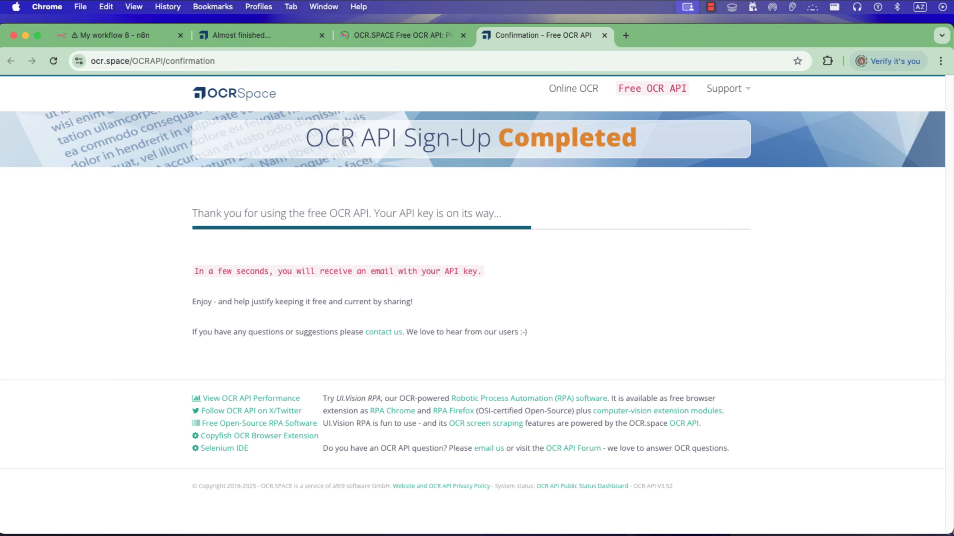
left_click(412, 37)
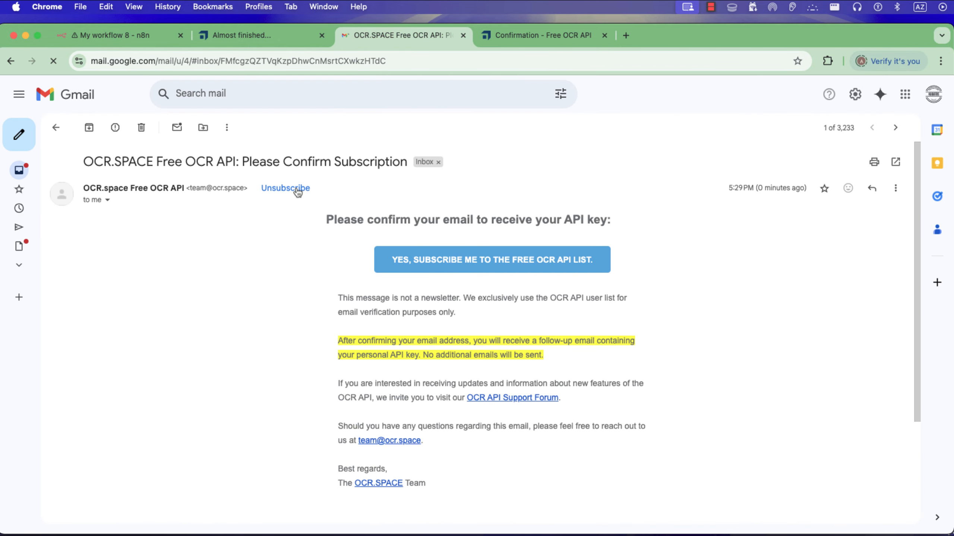
left_click(55, 126)
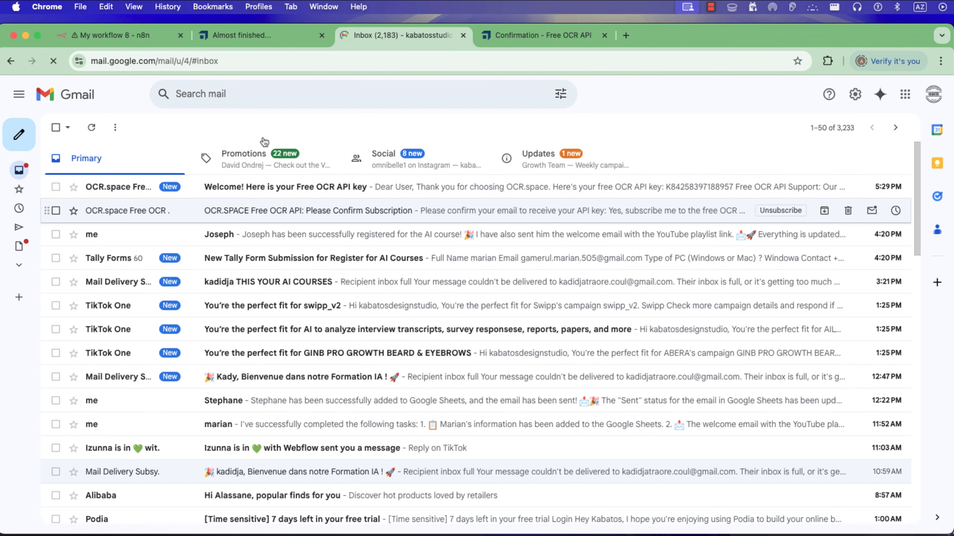
Copy the free OCR API's POST endpoint address from the OCR.space API documentation.
left_click(285, 36)
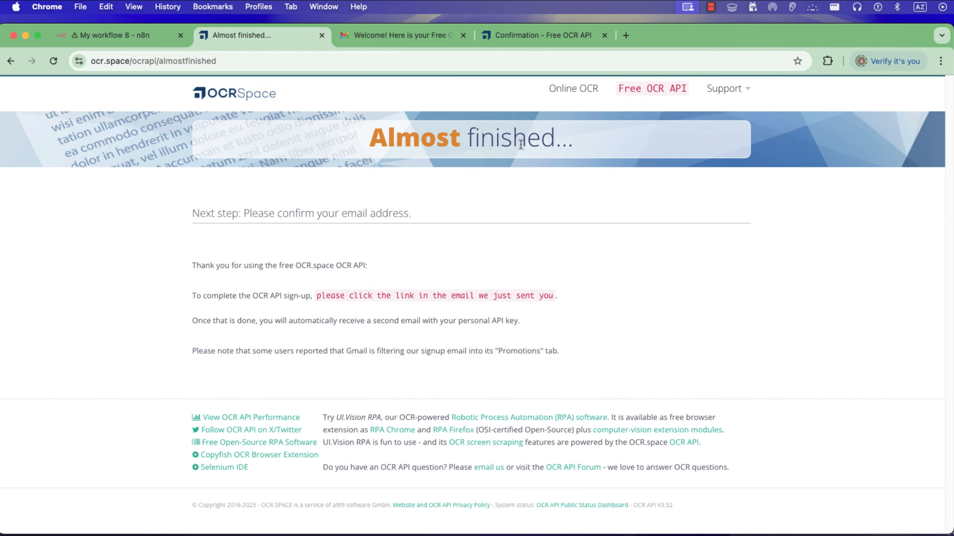
left_click(652, 88)
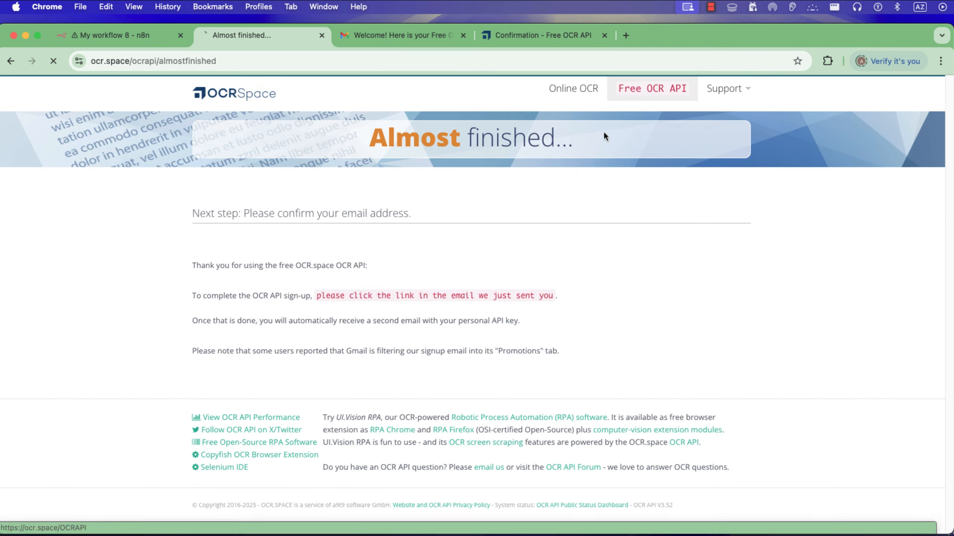
scroll(542, 283, "down", 18)
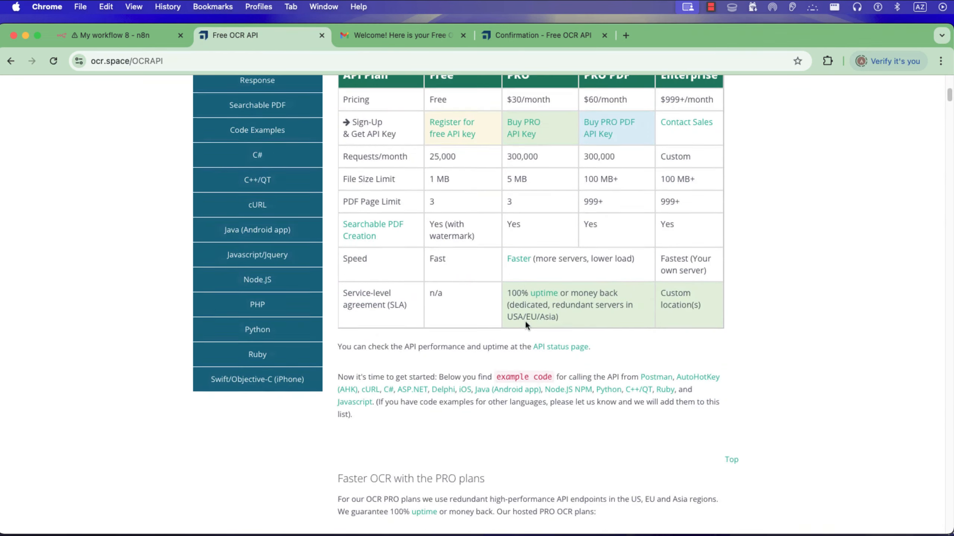
scroll(502, 327, "down", 10)
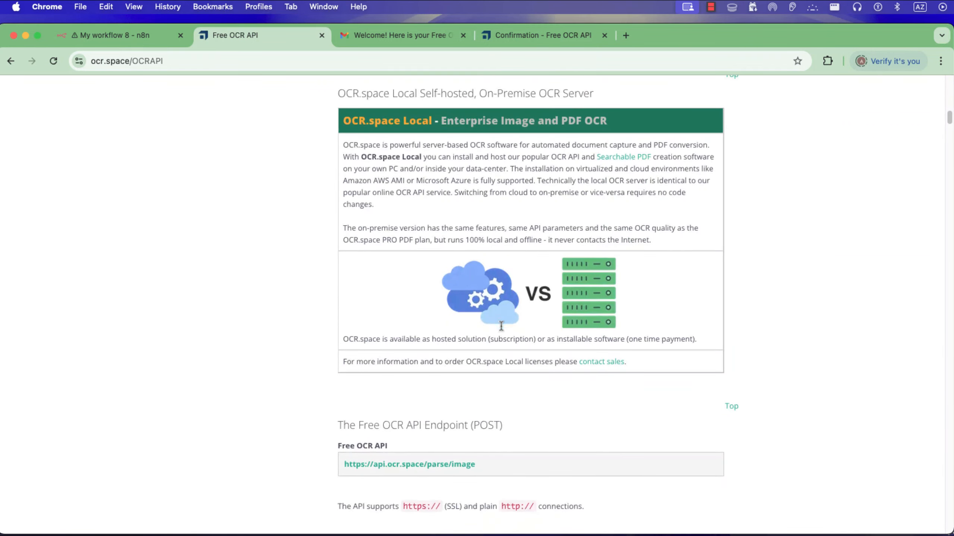
right_click(424, 425)
key("super+c")
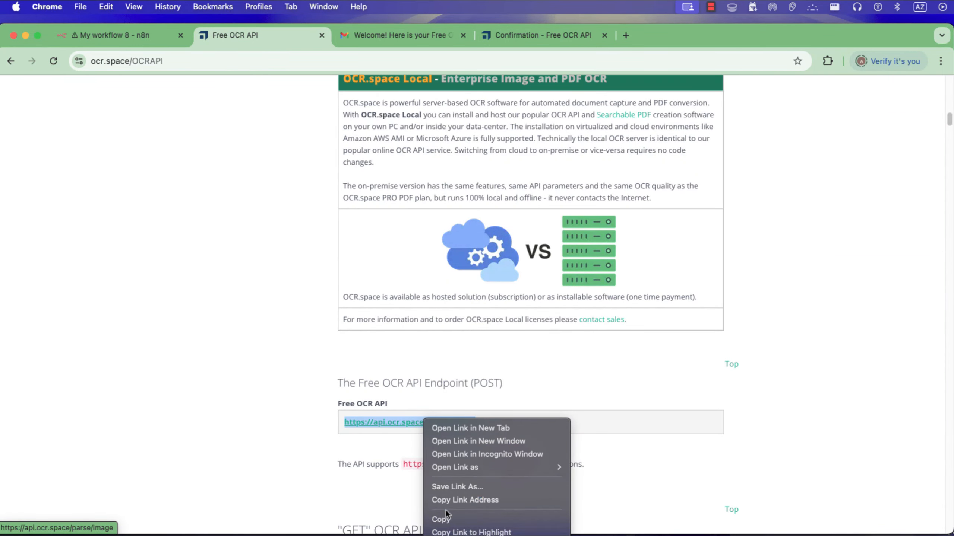
left_click(441, 500)
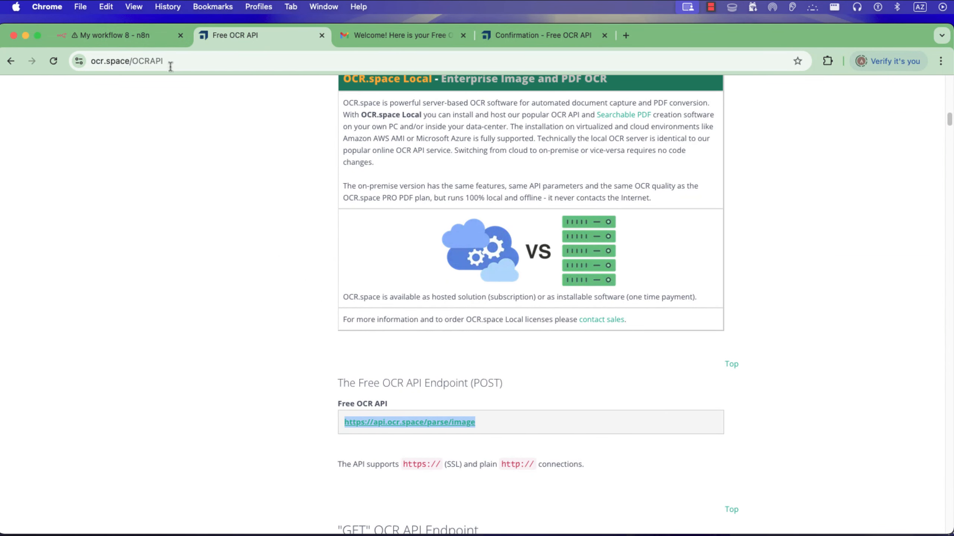
left_click(150, 34)
left_click(424, 215)
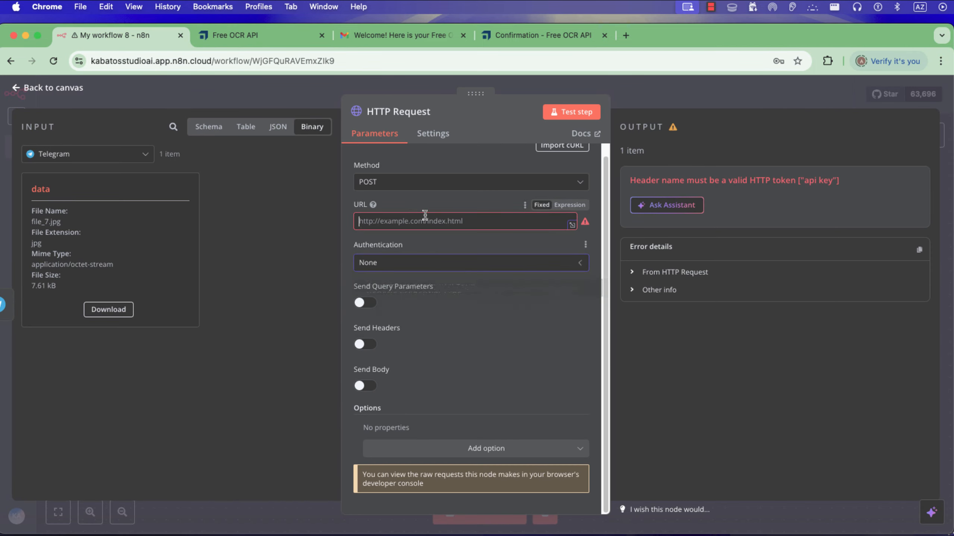
key("super+v")
left_click(444, 295)
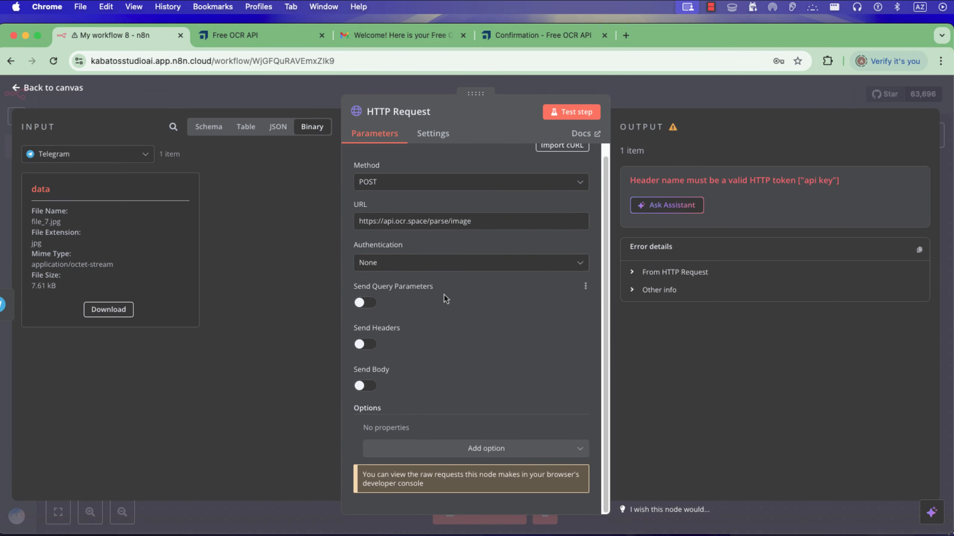
Enable sending headers in the HTTP Request node, specified using fields below, and name the header parameter ApiKey.
left_click(367, 345)
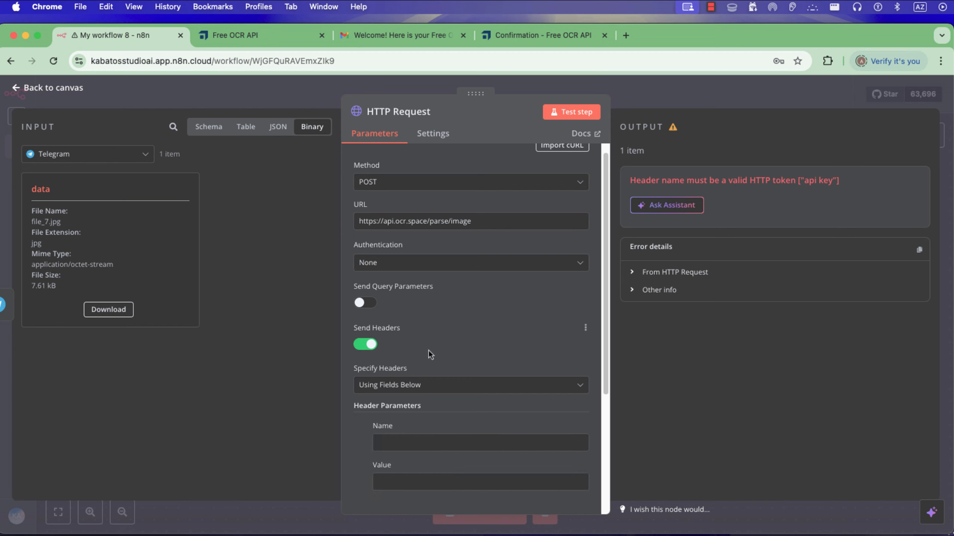
scroll(413, 338, "down", 3)
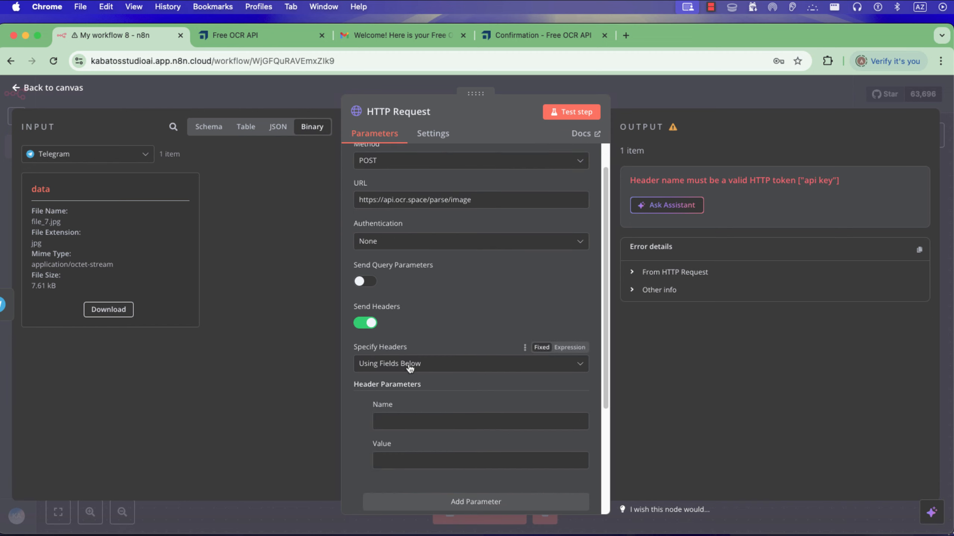
left_click(436, 336)
left_click(432, 358)
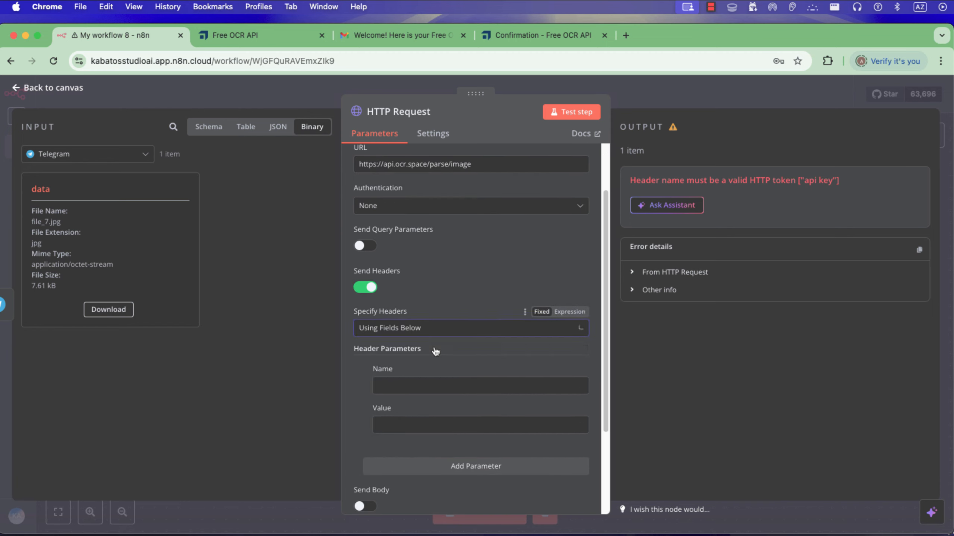
scroll(432, 361, "down", 2)
left_click(423, 349)
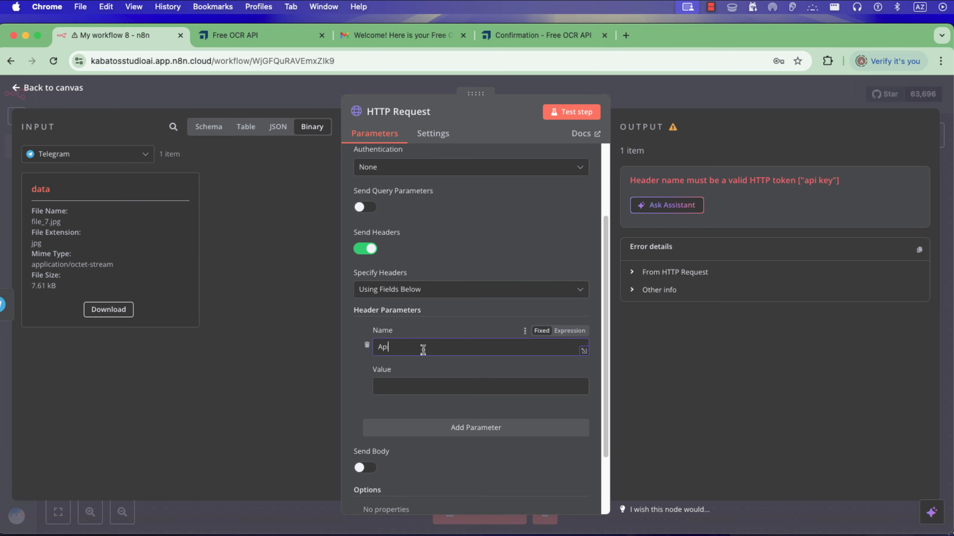
Copy the OCR API key from the OCR.space welcome e-mail in Gmail and paste it as the ApiKey header's value in n8n.
left_click(413, 36)
double_click(116, 266)
right_click(117, 266)
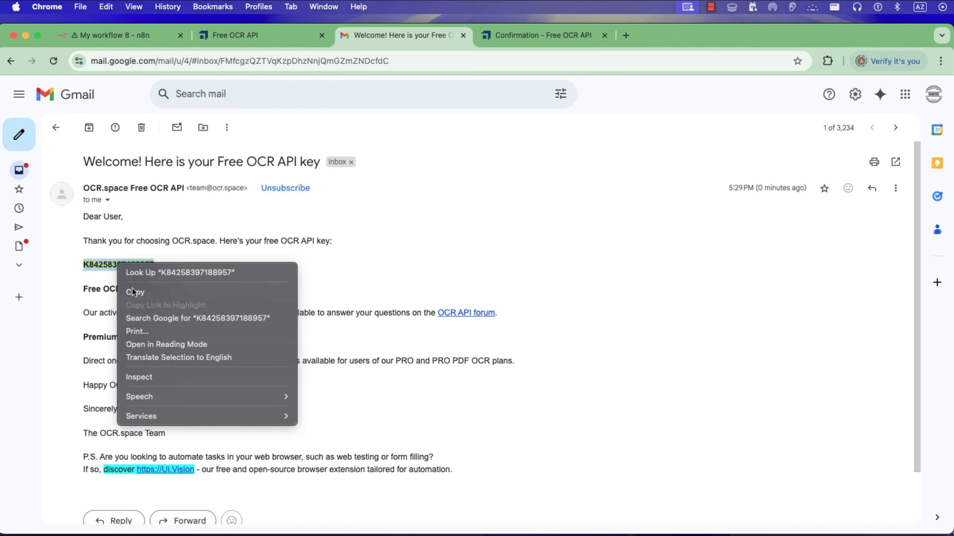
left_click(132, 287)
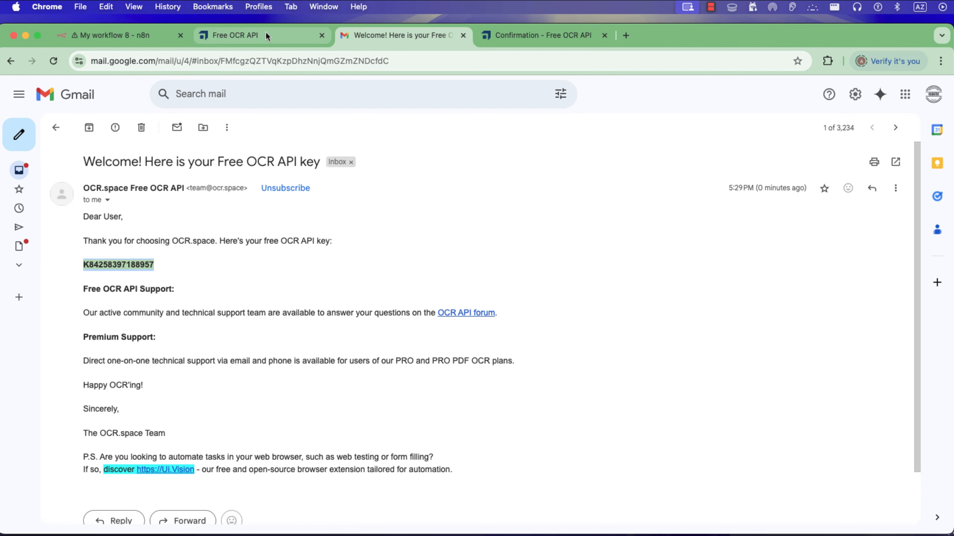
left_click(108, 39)
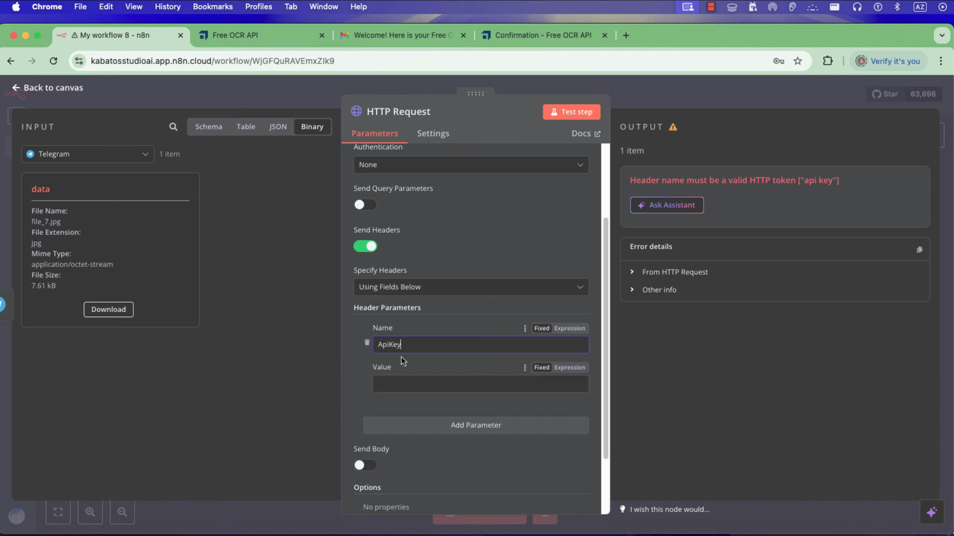
key("super+v")
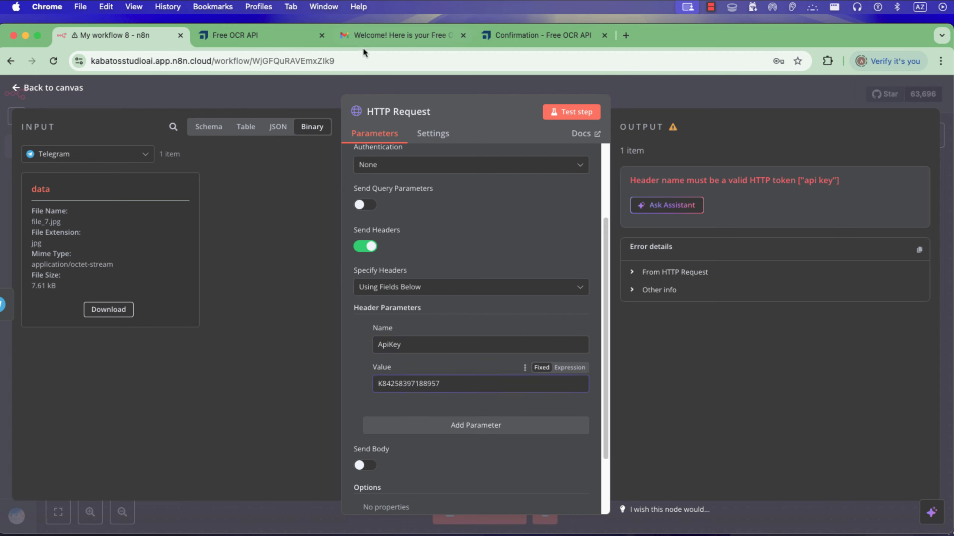
Enable sending a body in the HTTP Request node and set the body content type to Form-Data.
scroll(369, 440, "down", 2)
left_click(366, 423)
scroll(369, 429, "down", 5)
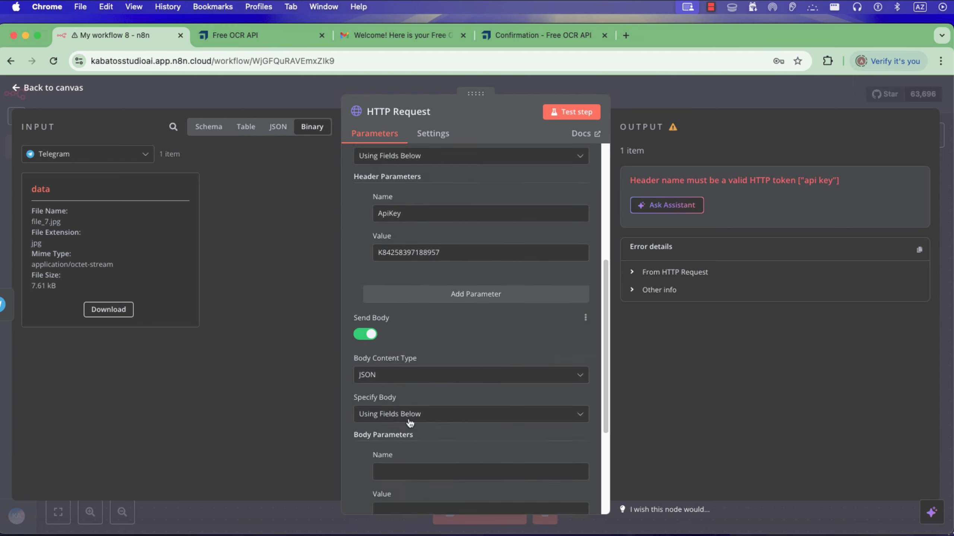
left_click(380, 260)
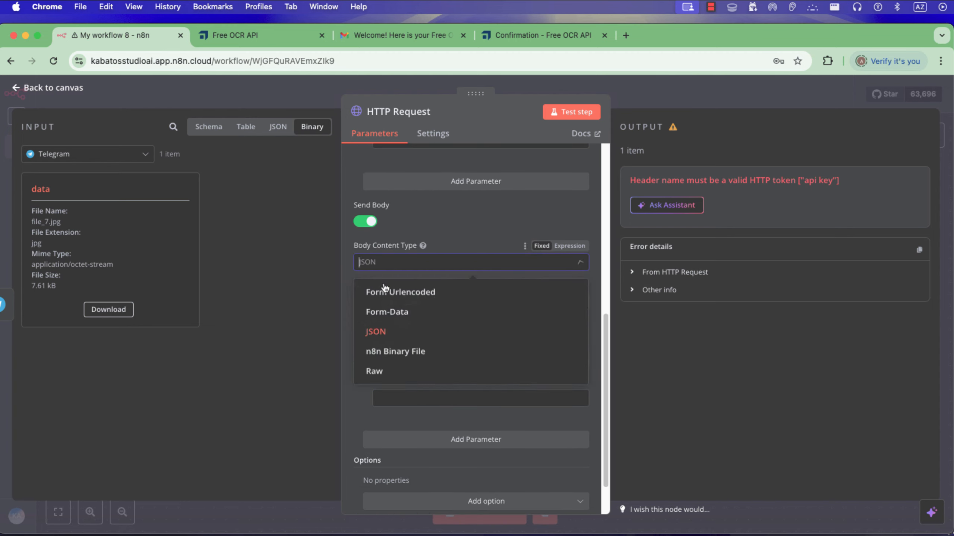
left_click(384, 314)
Make the body parameter an n8n Binary File named File, with data as the input data field name.
left_click(400, 319)
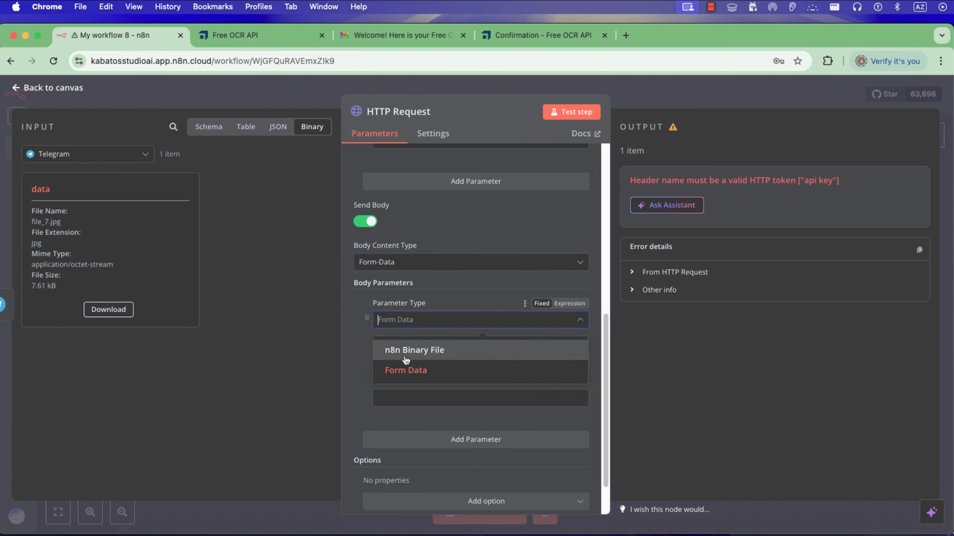
left_click(407, 360)
left_click(413, 367)
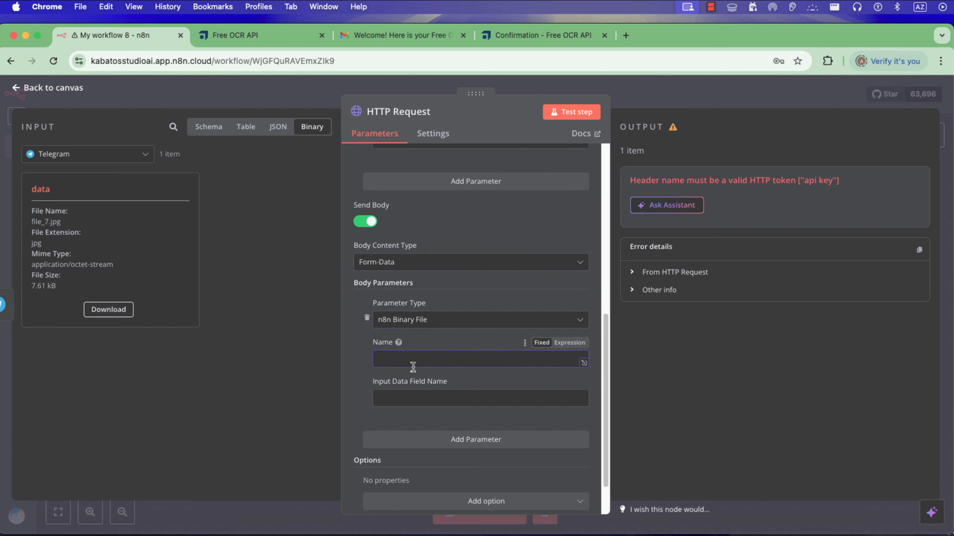
key("Tab")
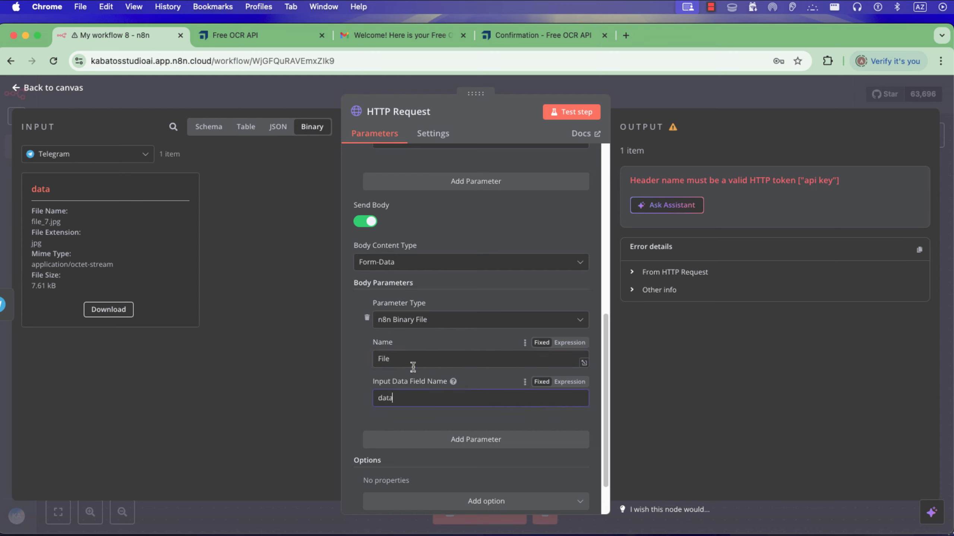
Test the HTTP Request node, check its parsed output and return to the canvas.
left_click(588, 119)
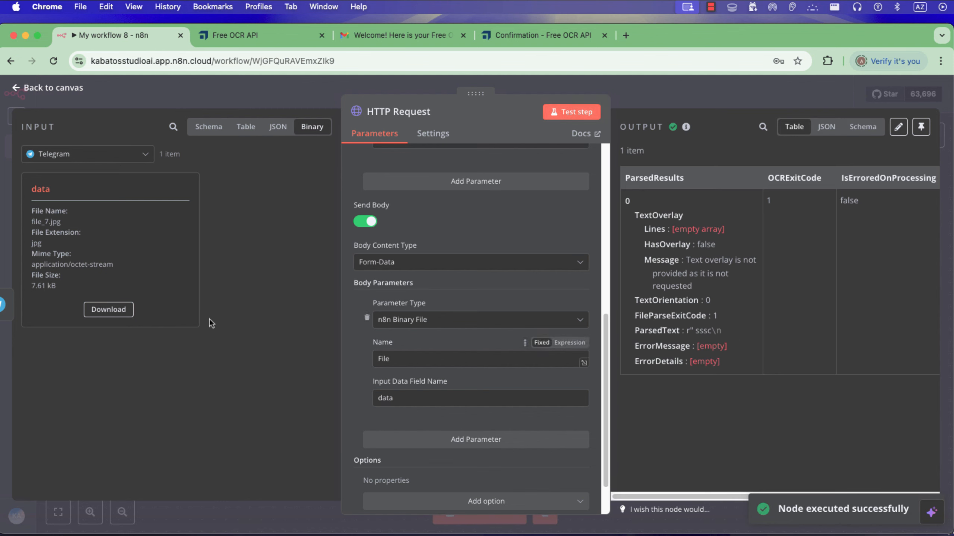
scroll(562, 404, "down", 1)
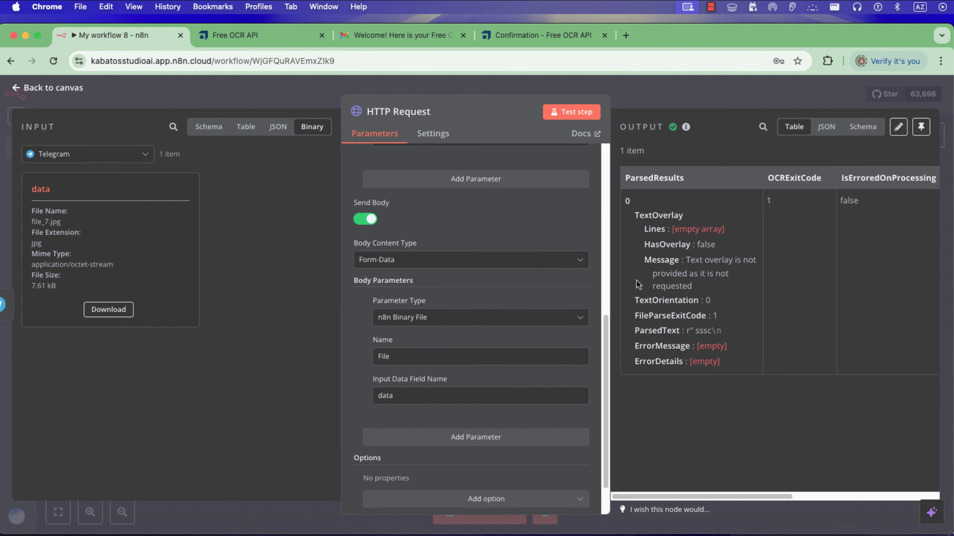
key("Escape")
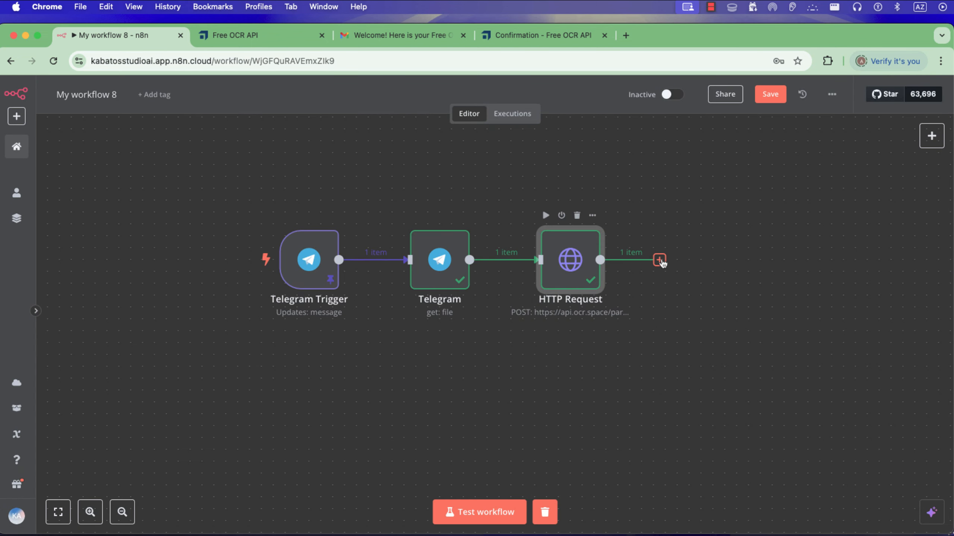
Add a Code node after the HTTP Request node.
left_click(659, 260)
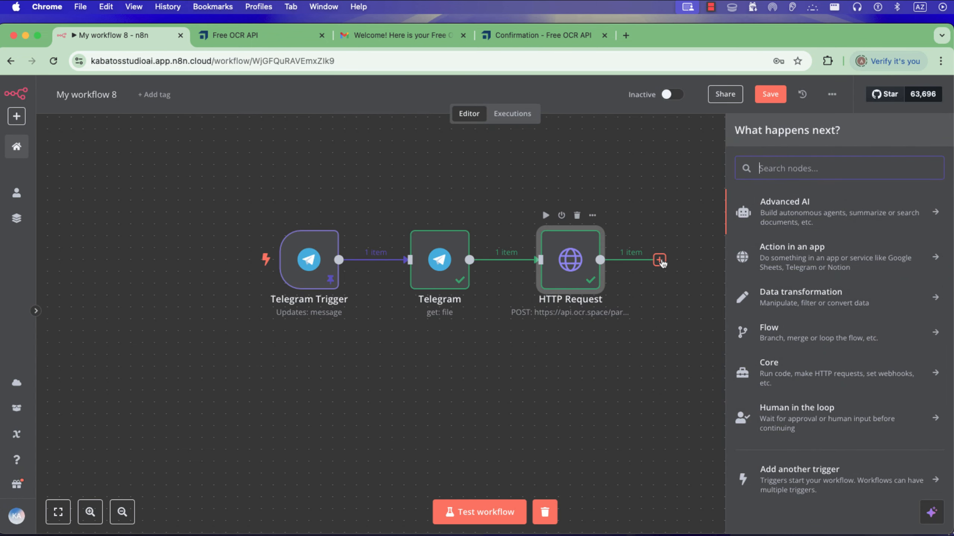
type("code")
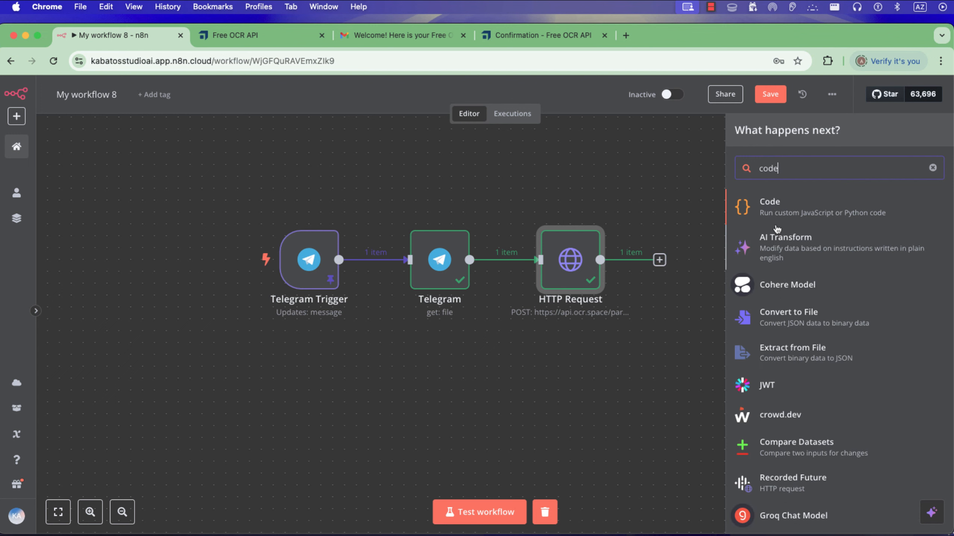
key("Return")
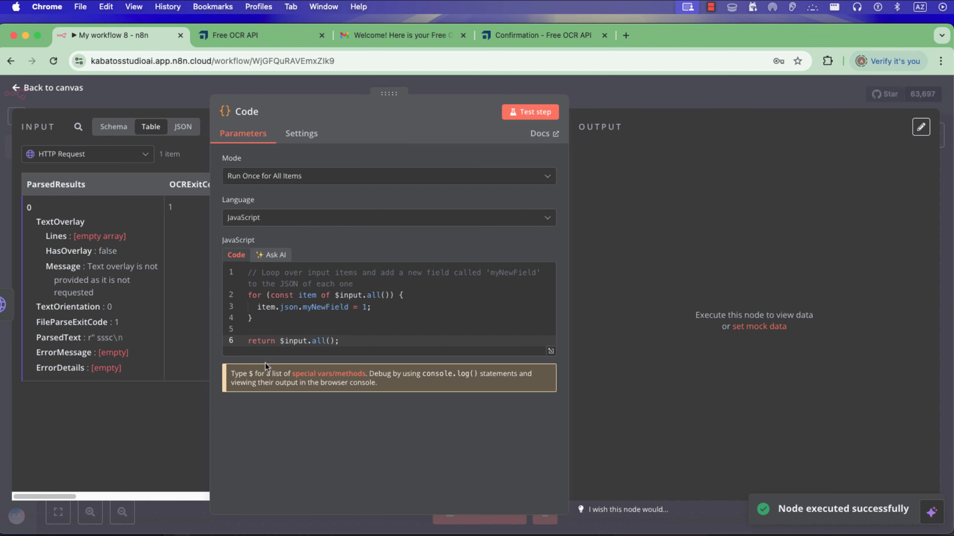
Replace the Code node's default JavaScript with the copied script that parses the invoice fields and supplies default values.
left_click(279, 330)
key("super+a")
key("super+v")
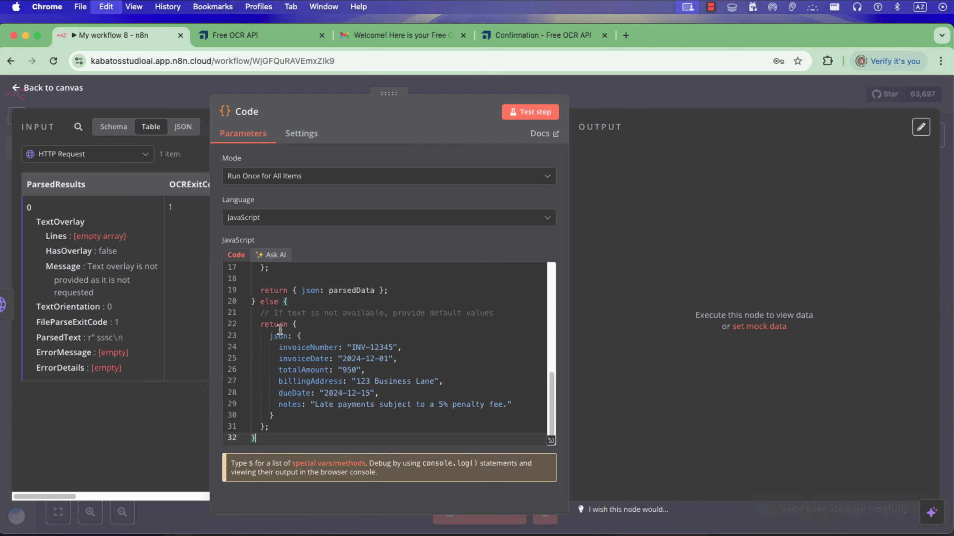
Review the invoice-parsing script in the enlarged editor and test the Code node.
left_click(551, 442)
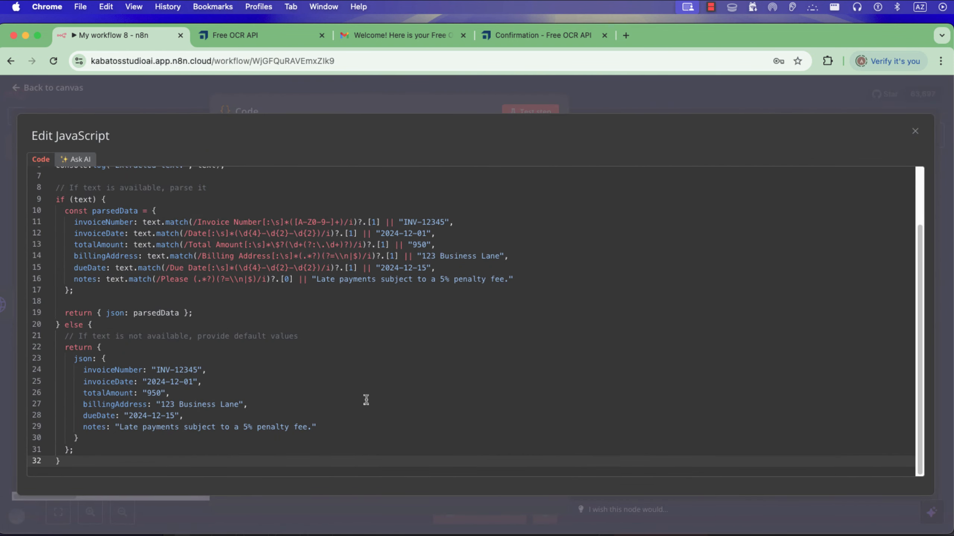
scroll(173, 235, "up", 3)
scroll(336, 315, "down", 3)
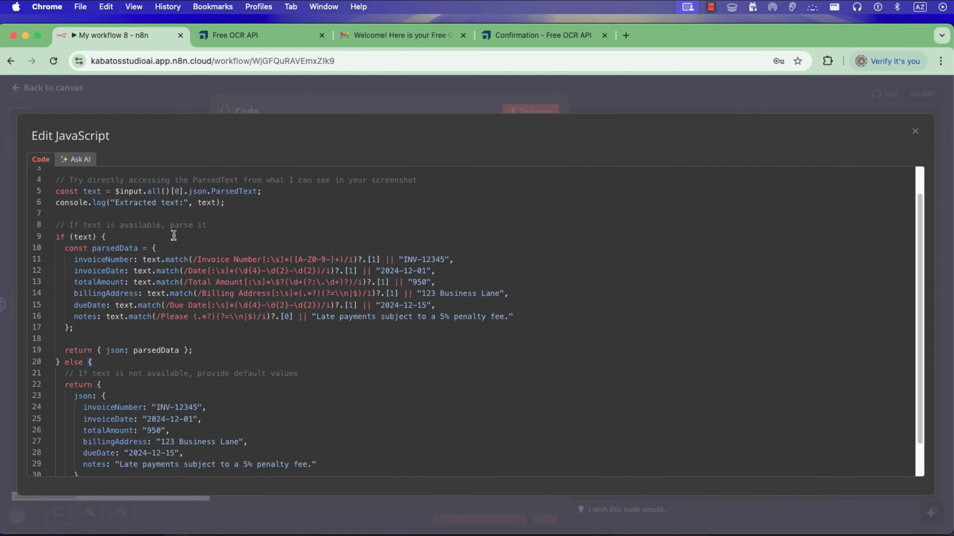
scroll(471, 420, "up", 3)
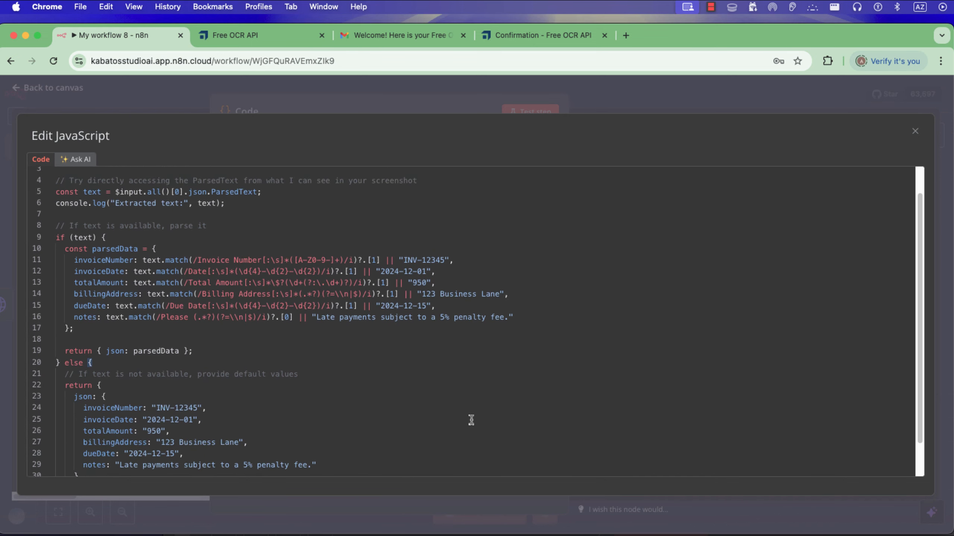
scroll(471, 419, "down", 3)
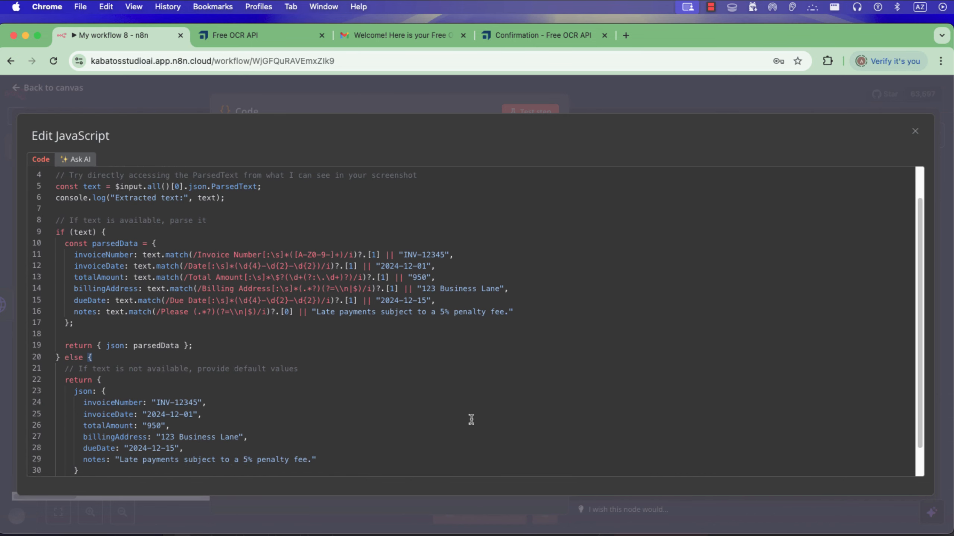
scroll(471, 420, "up", 3)
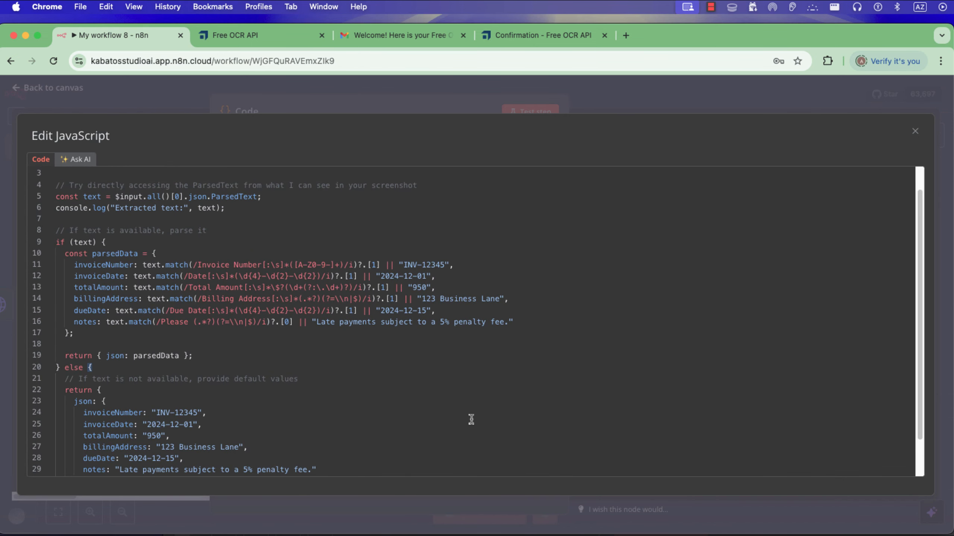
left_click(351, 92)
left_click(535, 116)
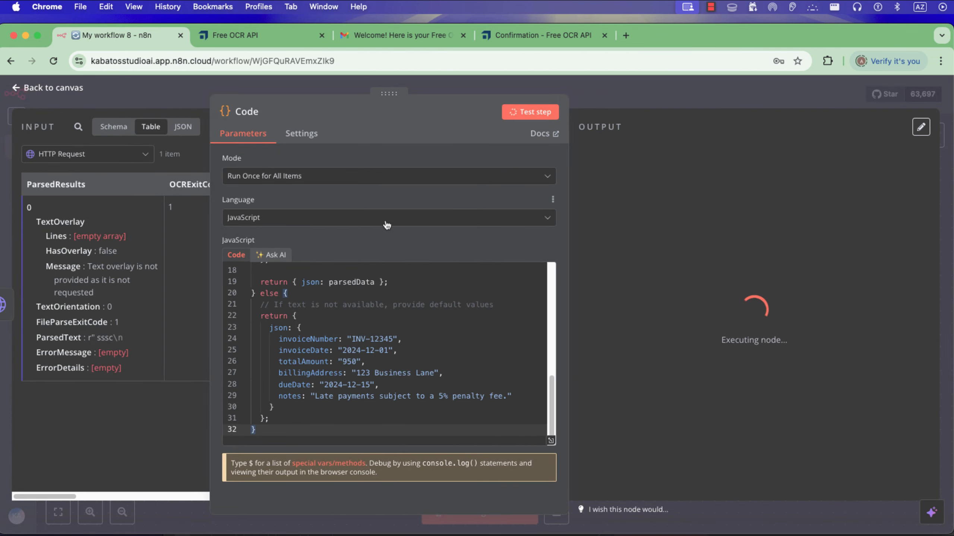
left_click_drag(671, 498, 670, 316)
Add a Google Sheets node with the Append row in sheet action after the Code node.
left_click(694, 233)
type("google")
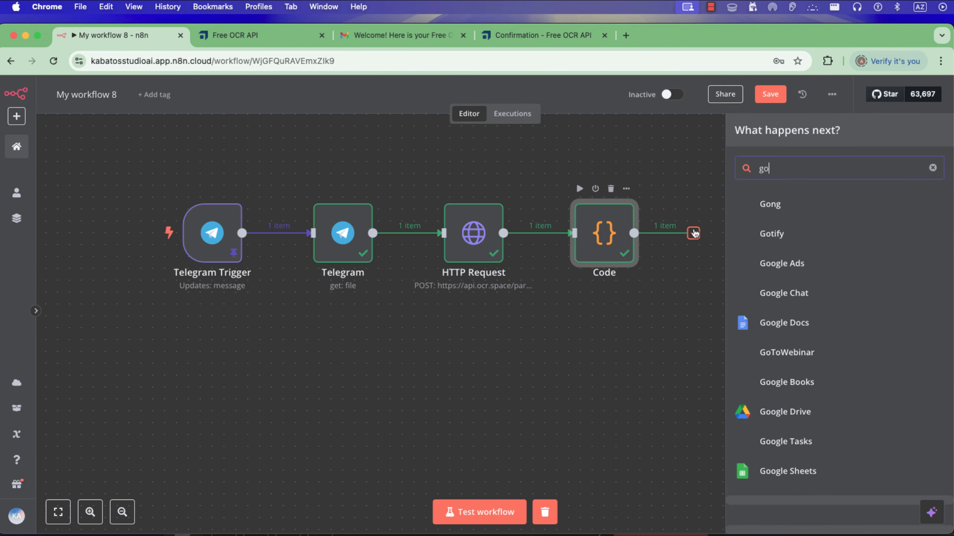
left_click(762, 382)
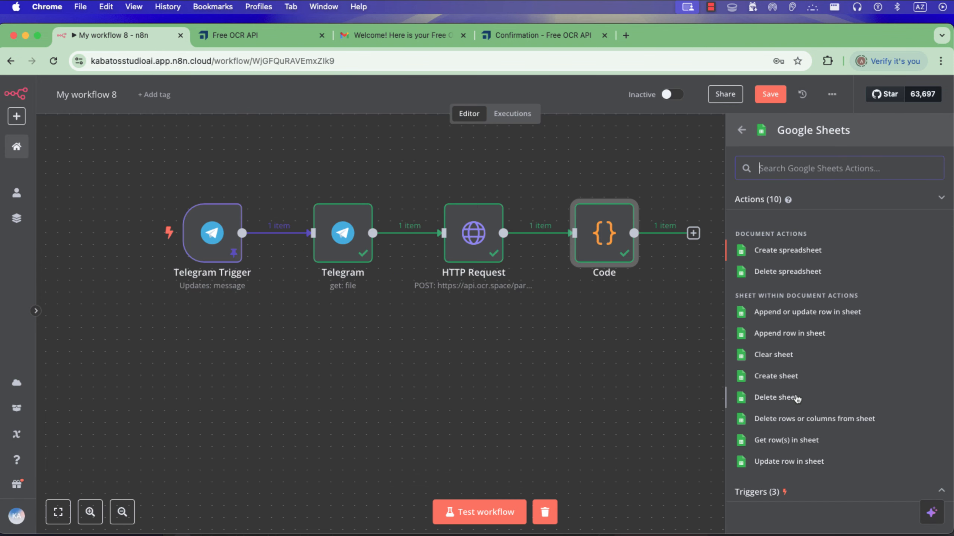
left_click(789, 333)
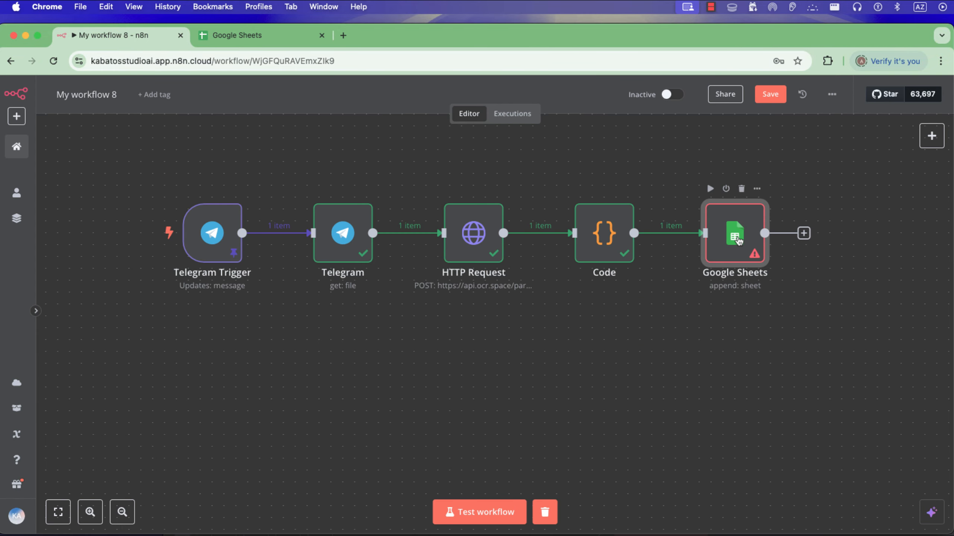
Check the Google Sheets node's document settings, switch to Google Sheets and create a blank spreadsheet.
double_click(738, 240)
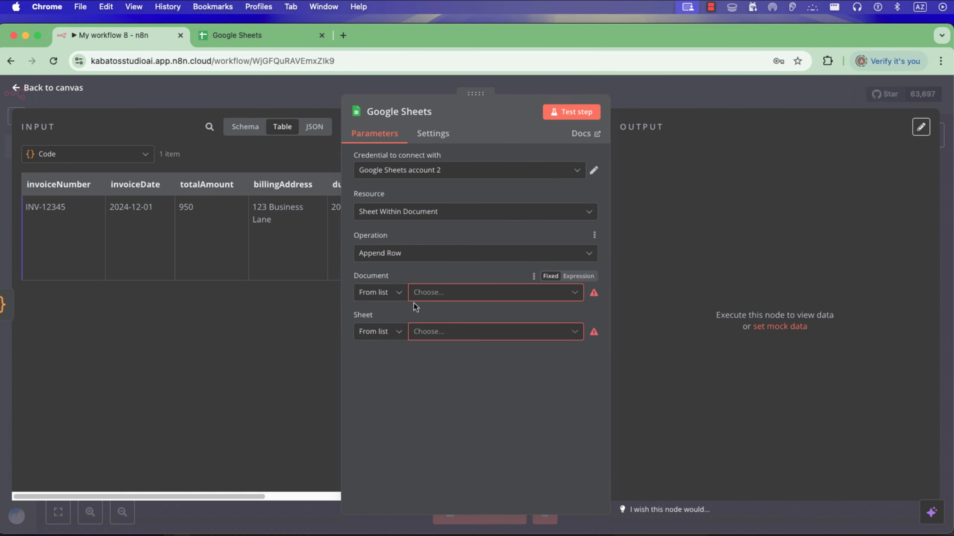
left_click(276, 35)
left_click(181, 195)
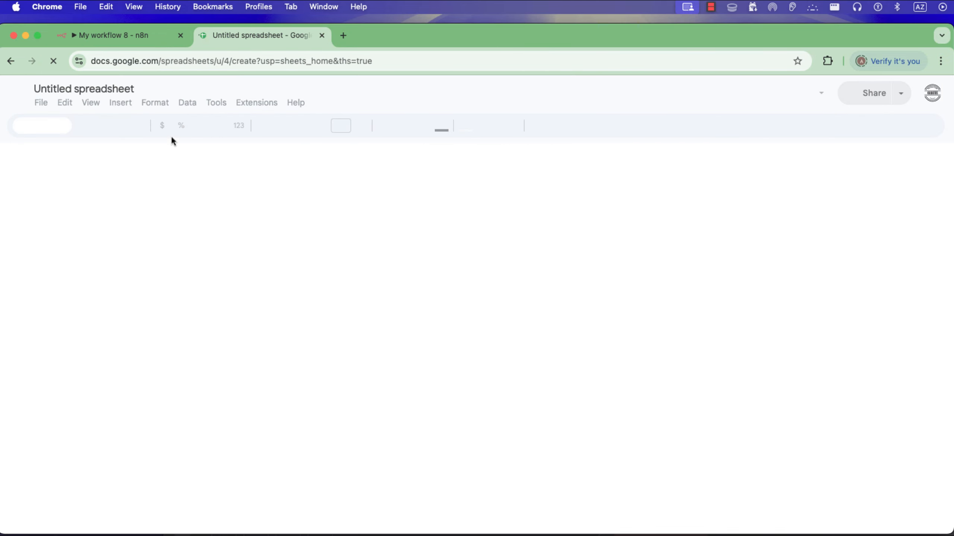
Return to n8n, run the Code node again and copy the invoiceNumber field name from its output.
left_click(117, 35)
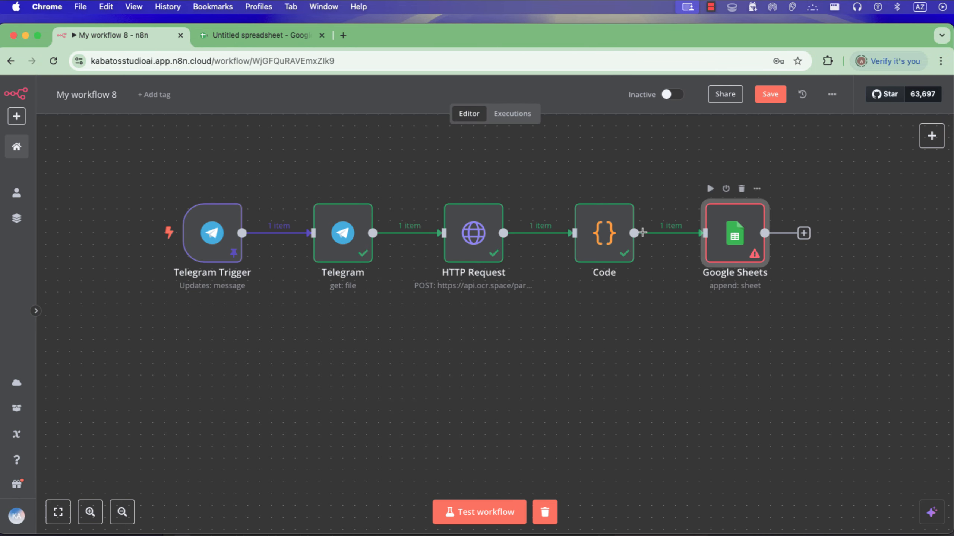
double_click(605, 234)
left_click(532, 111)
double_click(624, 178)
key("super+c")
Enter the header "invoice Number" in cell A1 of the new spreadsheet and fit column A to it.
left_click(259, 35)
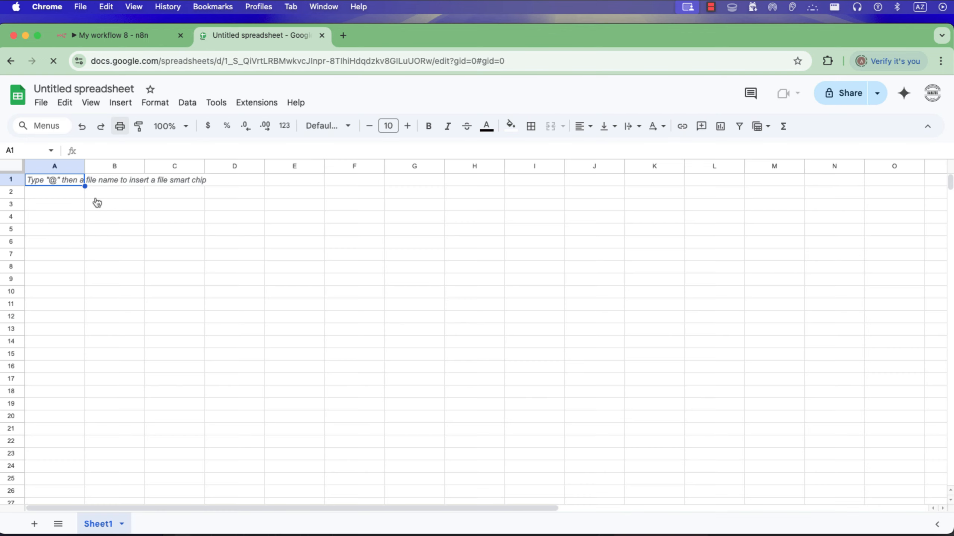
left_click(55, 181)
key("super+v")
double_click(56, 181)
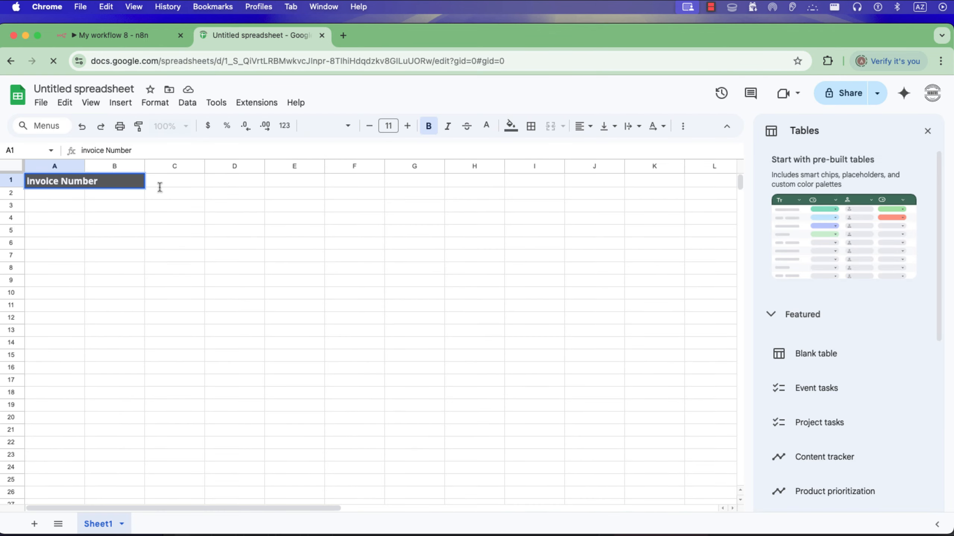
key("Tab")
key("Tab")
left_click(98, 181)
double_click(85, 166)
Copy the invoiceDate field name from the Code node's output and enter it as "invoice Date" in cell B1.
left_click(113, 35)
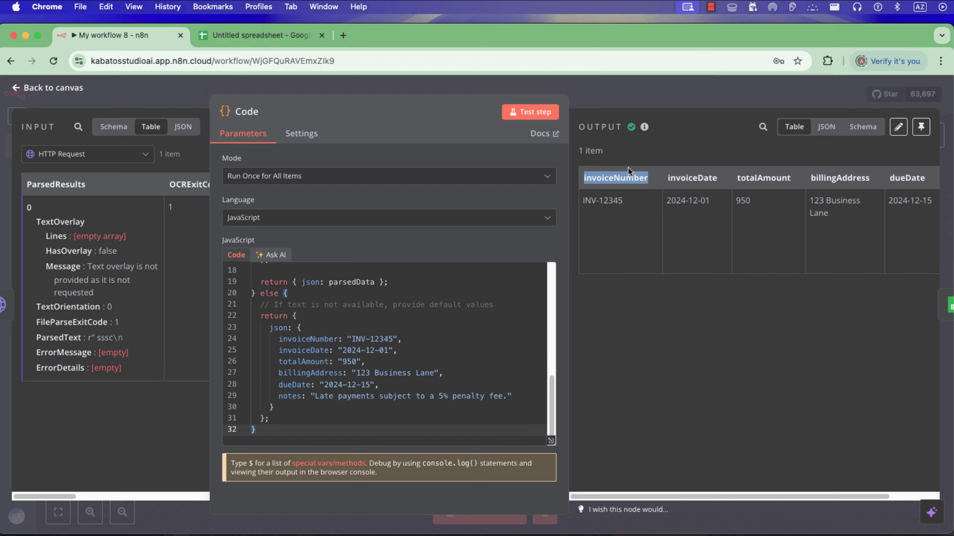
double_click(684, 177)
key("super+c")
left_click(259, 35)
key("super+v")
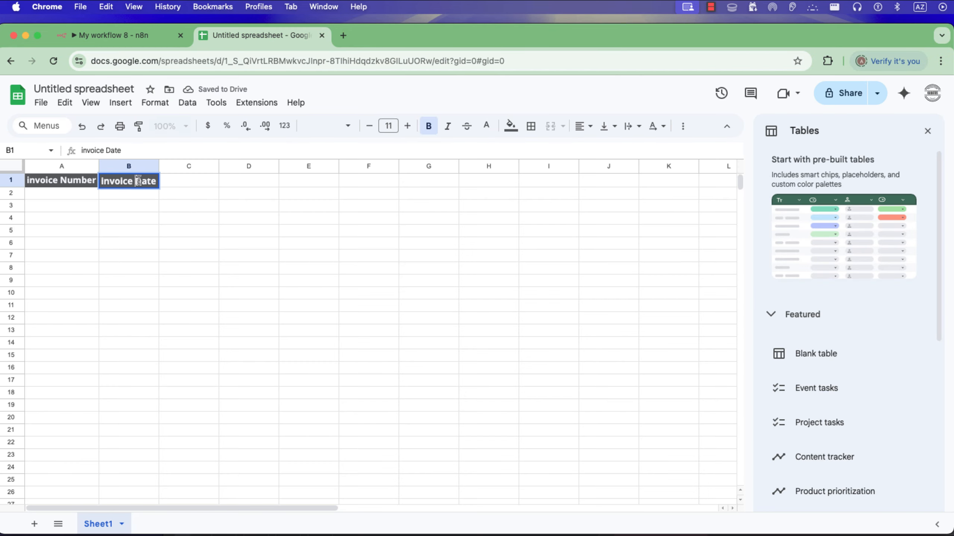
Copy the totalAmount field name from the Code node's output and enter it as "total Amount" in cell C1.
left_click(113, 36)
double_click(762, 177)
left_click(259, 36)
left_click(197, 181)
type("totalAmount")
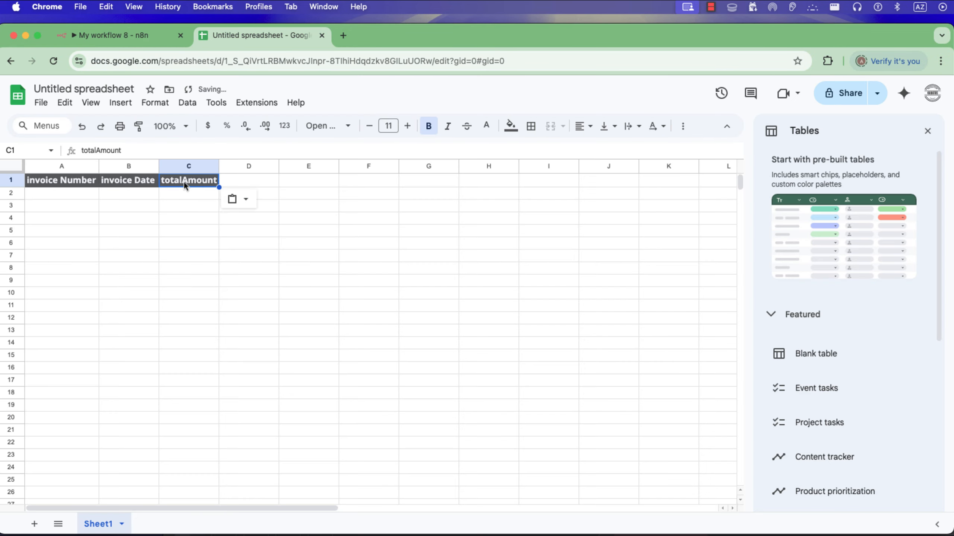
Copy the billingAddress field name into cell D1 as "billing Address" and fit columns C and D to their headers.
left_click(112, 36)
double_click(840, 177)
key("super+c")
left_click(259, 35)
left_click(257, 181)
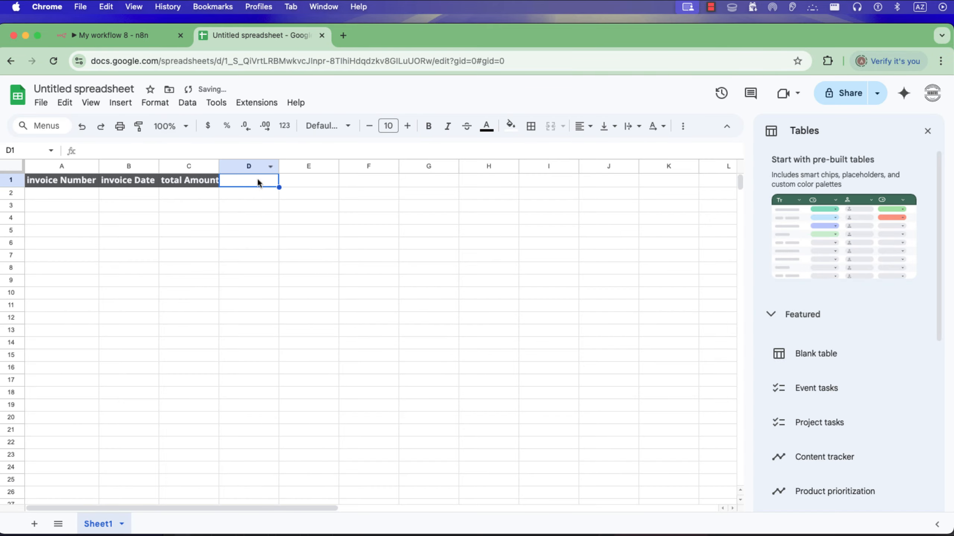
key("super+v")
double_click(279, 166)
double_click(219, 167)
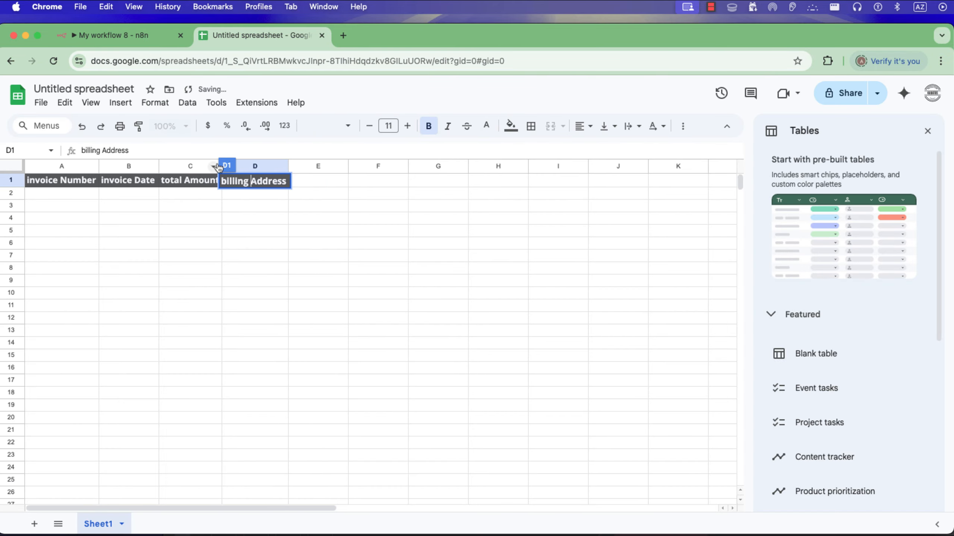
Copy the dueDate field name from the Code node's output and enter it as "due Date" in cell E1.
double_click(288, 166)
left_click(263, 231)
left_click(165, 37)
double_click(912, 177)
key("super+c")
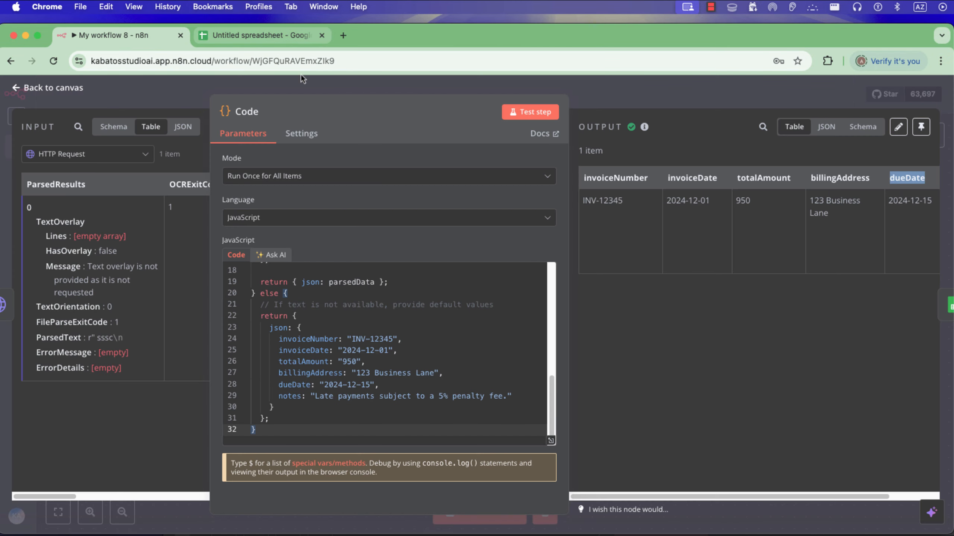
left_click(274, 37)
left_click(314, 182)
key("super+v")
double_click(310, 183)
key("super+z")
left_click(310, 182)
Copy the notes field name from the Code node's output and enter it in cell F1.
left_click(165, 36)
left_click_drag(777, 496, 884, 504)
double_click(902, 178)
key("super+c")
left_click(263, 36)
left_click(377, 180)
key("super+v")
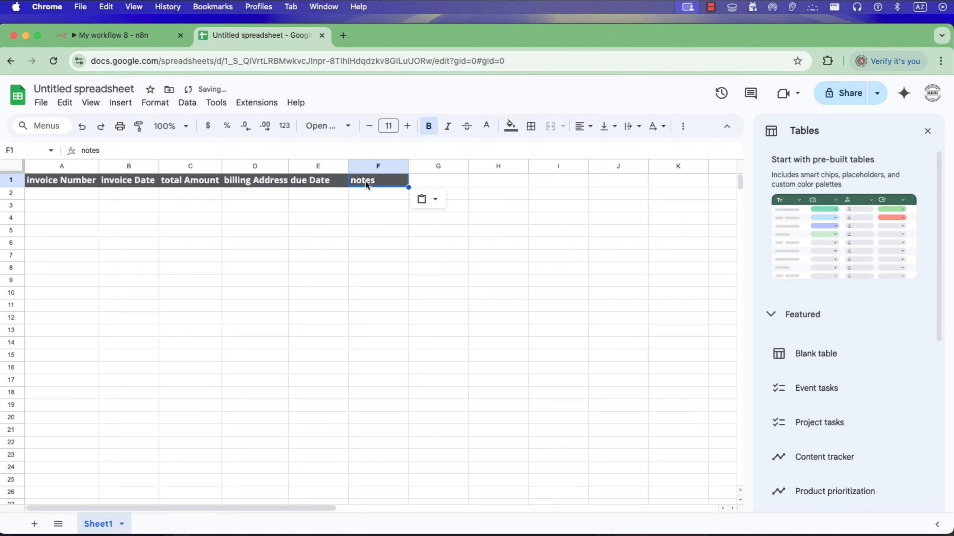
left_click(112, 206)
left_click(11, 180)
left_click(511, 129)
left_click(589, 168)
left_click(518, 127)
left_click(593, 182)
key("super+z")
key("super+z")
Fill the header cells A1 to F1 with a medium blue background.
left_click_drag(383, 182, 69, 181)
left_click_drag(71, 181, 377, 181)
left_click(511, 127)
left_click(594, 194)
left_click(511, 127)
left_click(607, 221)
Add all borders to the cells in columns A to F and widen these columns equally.
left_click_drag(62, 180, 398, 509)
left_click(531, 126)
left_click(532, 149)
scroll(498, 317, "up", 20)
left_click(498, 318)
left_click_drag(62, 167, 378, 166)
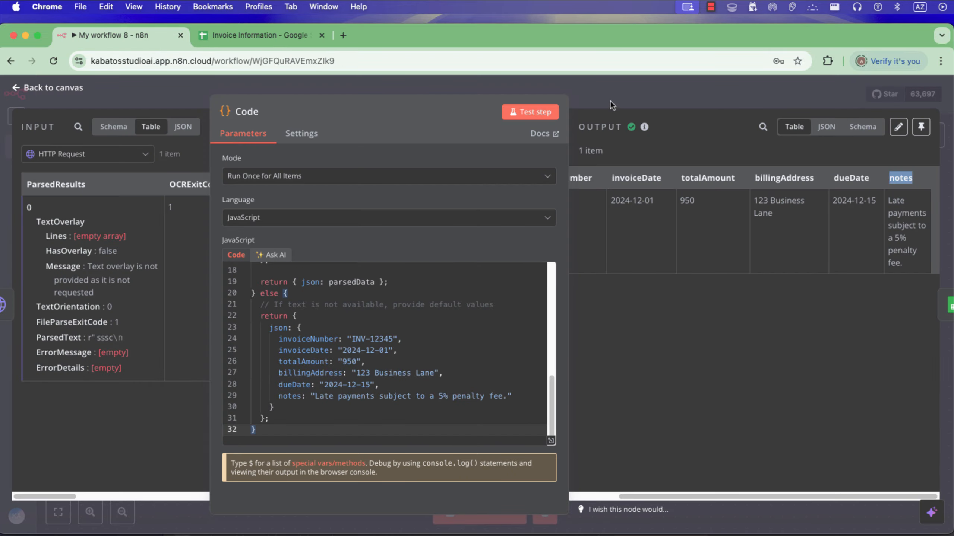
Leave the Code node, open the Google Sheets node and set its credential to Google Sheets account.
key("Escape")
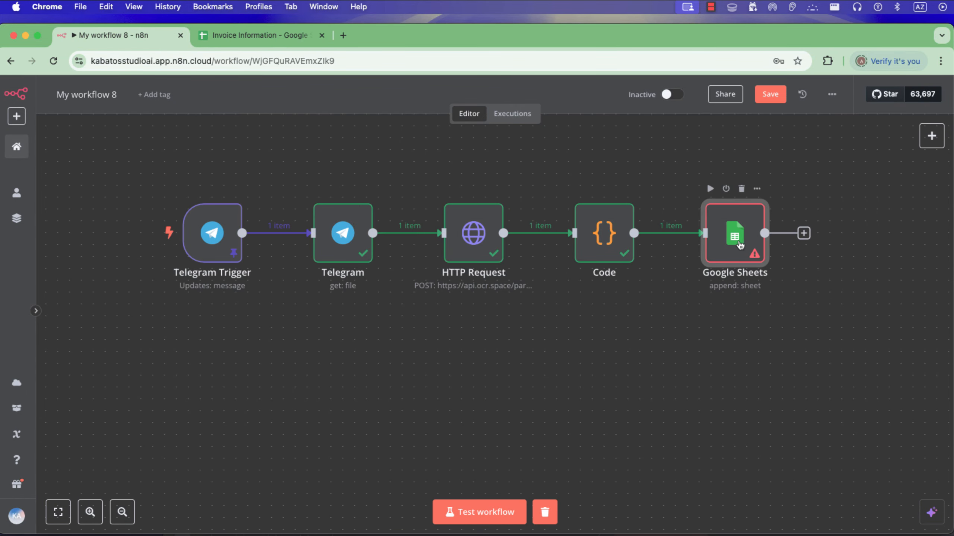
double_click(740, 245)
left_click(528, 293)
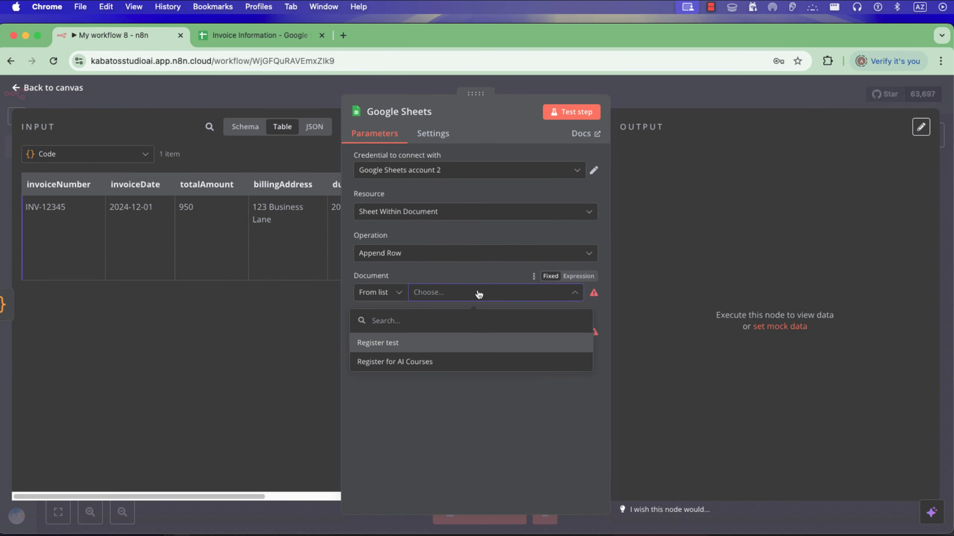
left_click(476, 173)
left_click(466, 198)
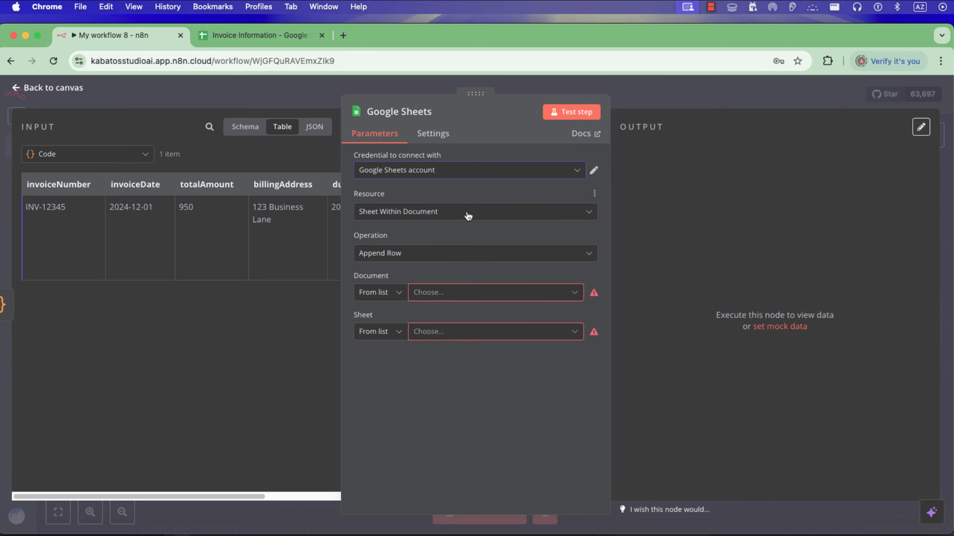
left_click(285, 31)
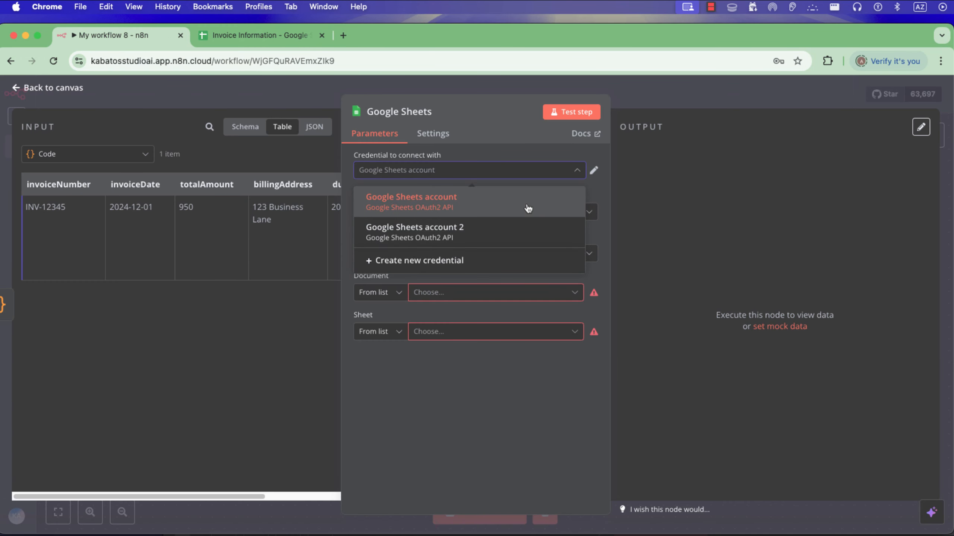
left_click(576, 168)
left_click(503, 169)
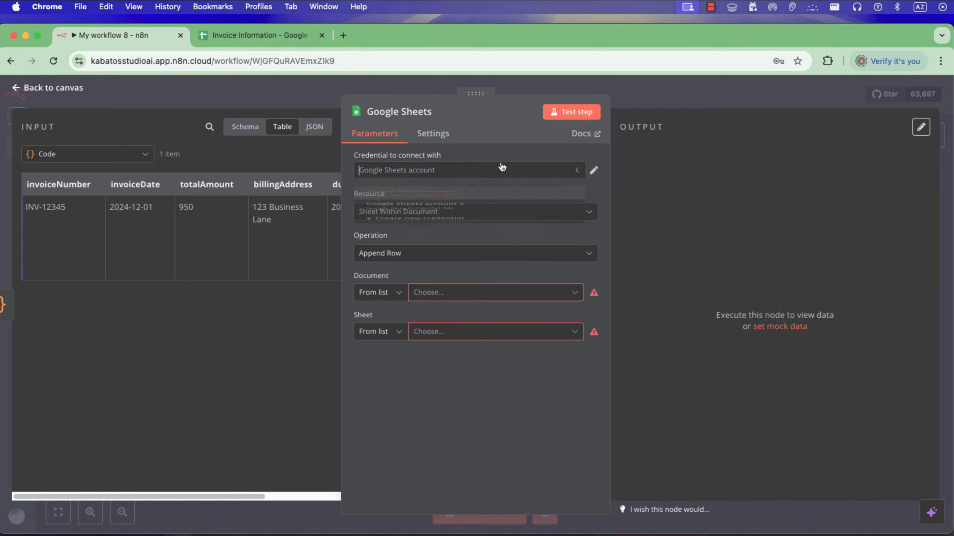
left_click(505, 153)
Set the Google Sheets node's document to Invoice Information and its sheet to Sheet1.
left_click(475, 292)
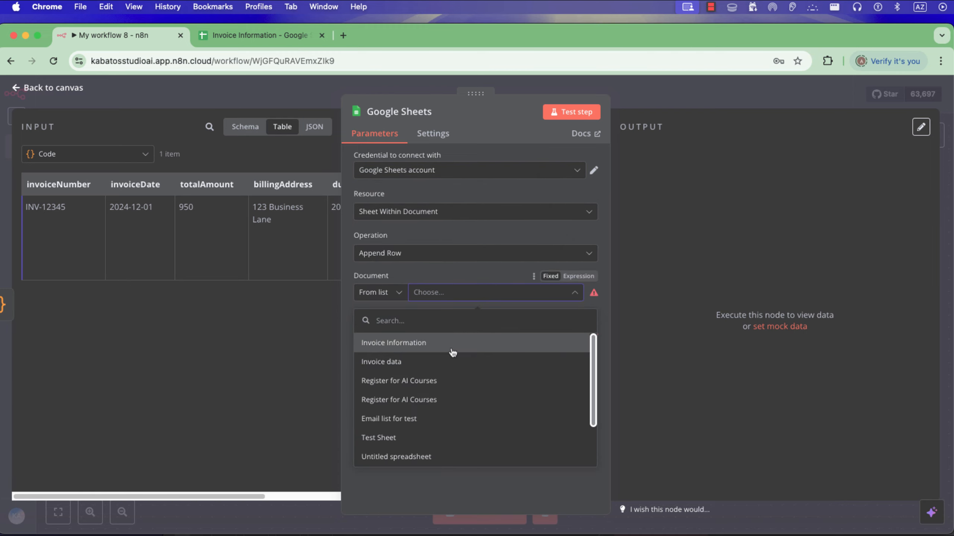
left_click(445, 350)
left_click(506, 332)
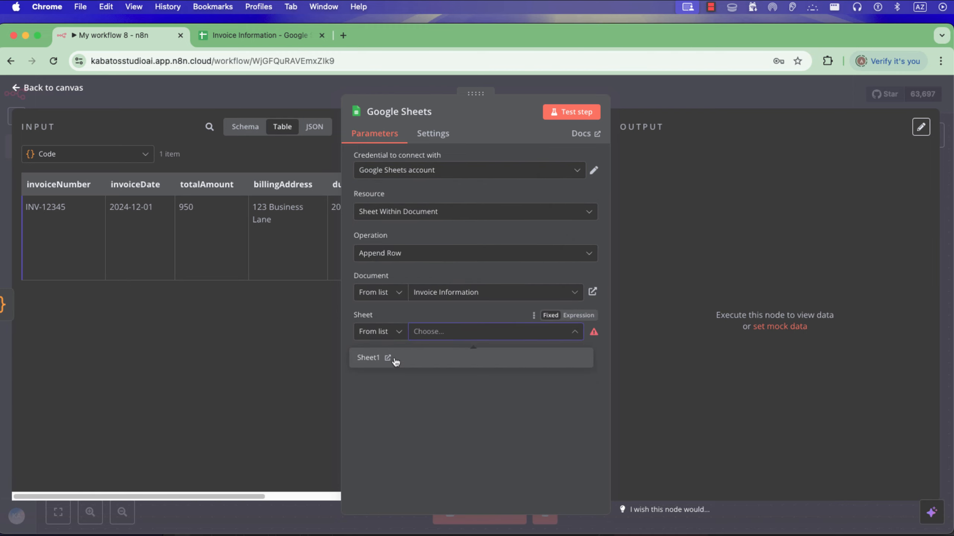
left_click(391, 359)
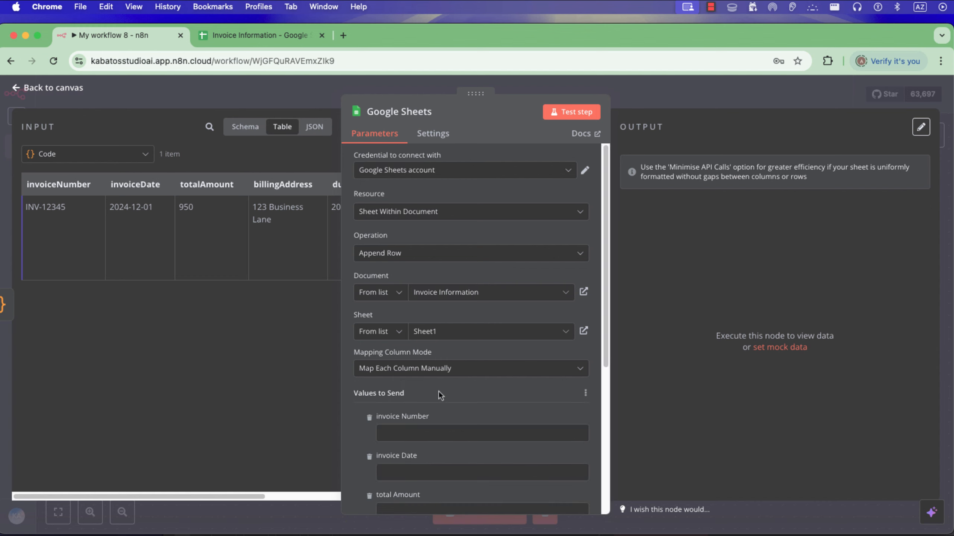
Map the Code output fields invoiceNumber, invoiceDate and totalAmount to the matching columns under Values to Send.
scroll(438, 391, "down", 2)
scroll(438, 391, "down", 5)
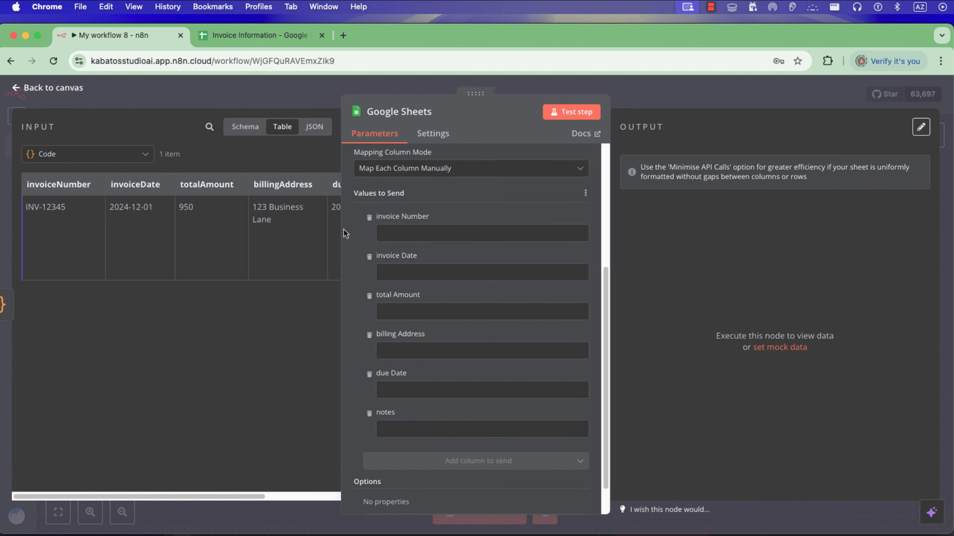
left_click_drag(66, 188, 410, 233)
left_click_drag(135, 184, 406, 285)
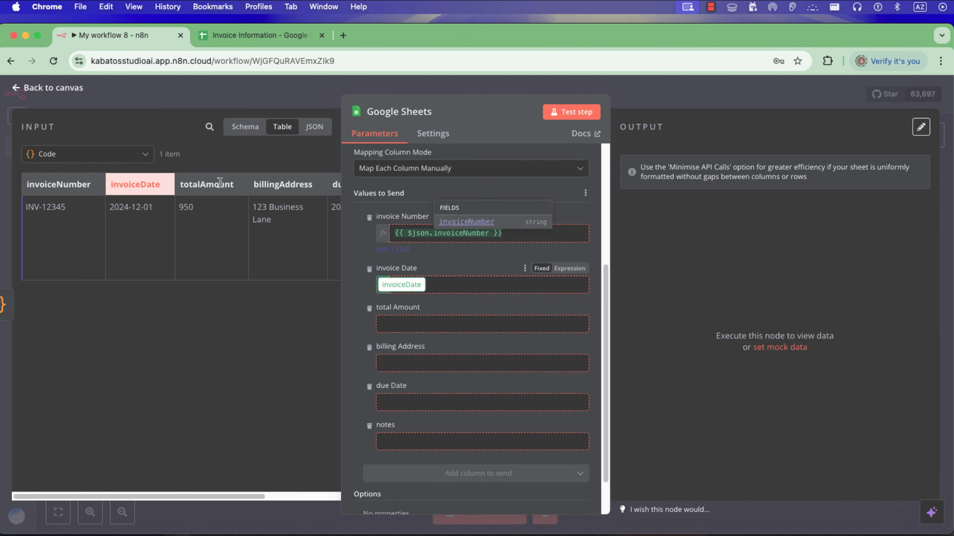
left_click_drag(207, 184, 404, 342)
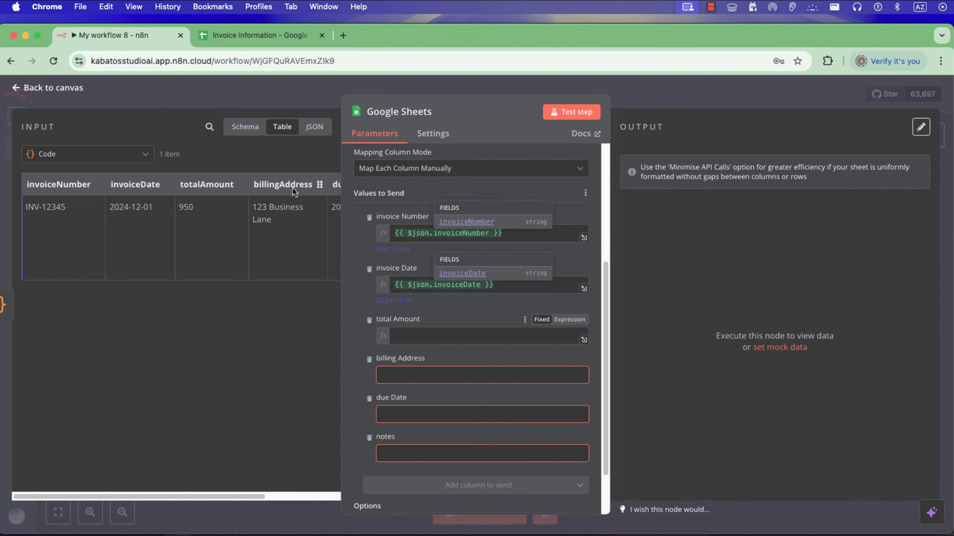
Map billingAddress, dueDate and notes to their matching columns, test the Google Sheets node and return to the canvas.
left_click_drag(283, 184, 408, 399)
left_click_drag(225, 497, 301, 496)
left_click_drag(249, 193, 401, 441)
left_click_drag(302, 184, 421, 487)
left_click(572, 115)
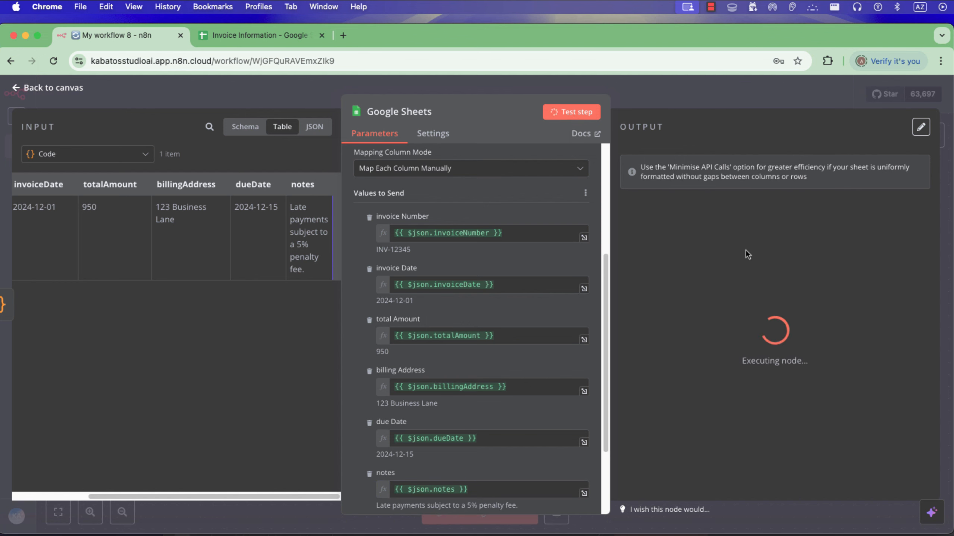
left_click(665, 106)
Move the Google Sheets node below the Telegram Trigger and add a Telegram "Get a file" node after it.
left_click(823, 233)
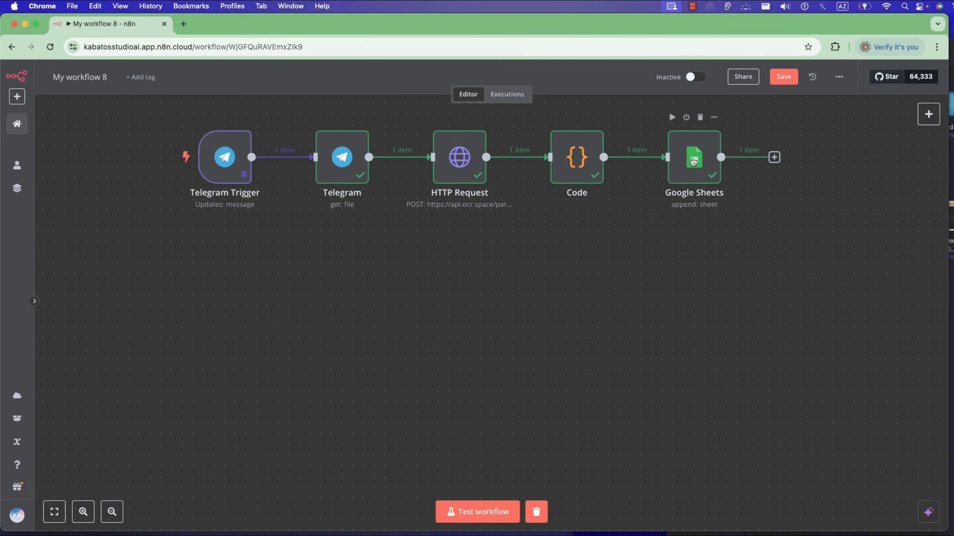
left_click_drag(694, 161, 224, 278)
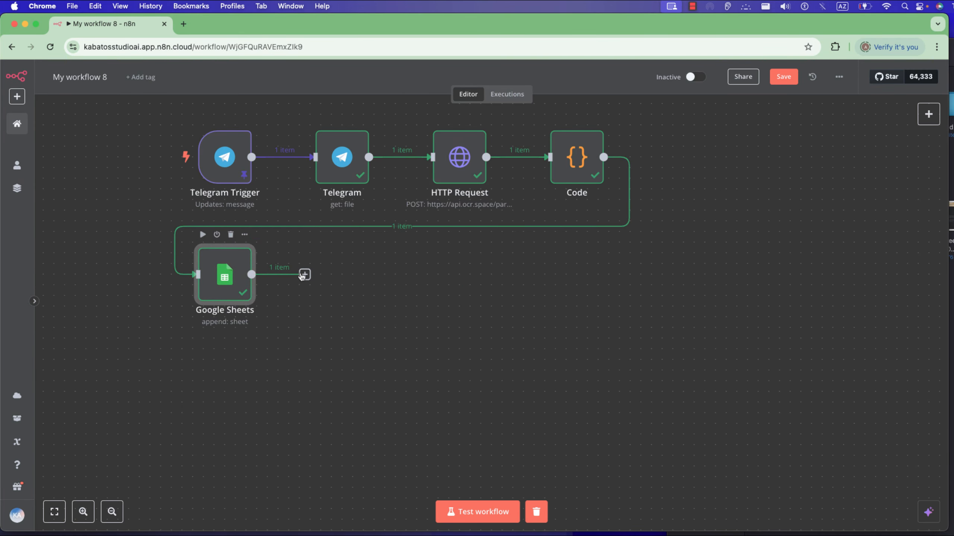
left_click(304, 275)
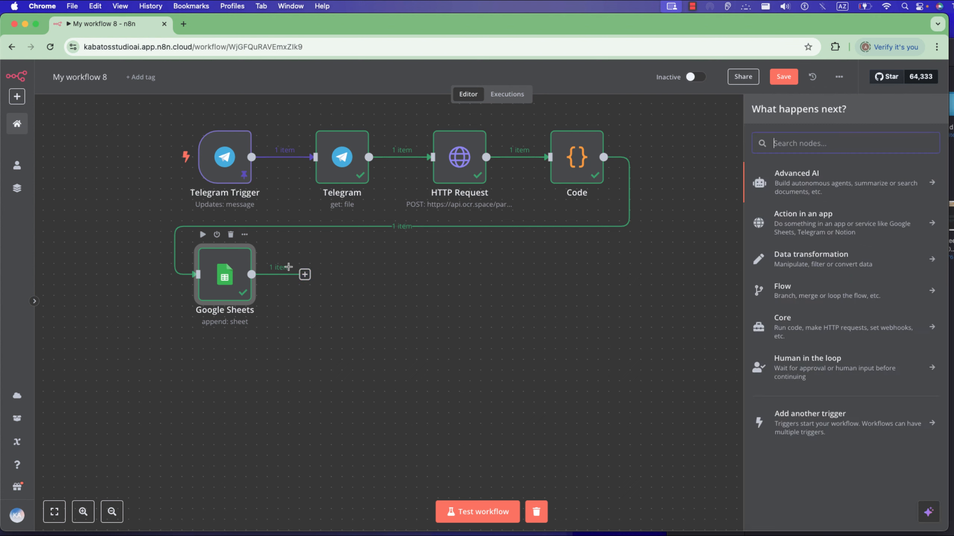
type("teleg")
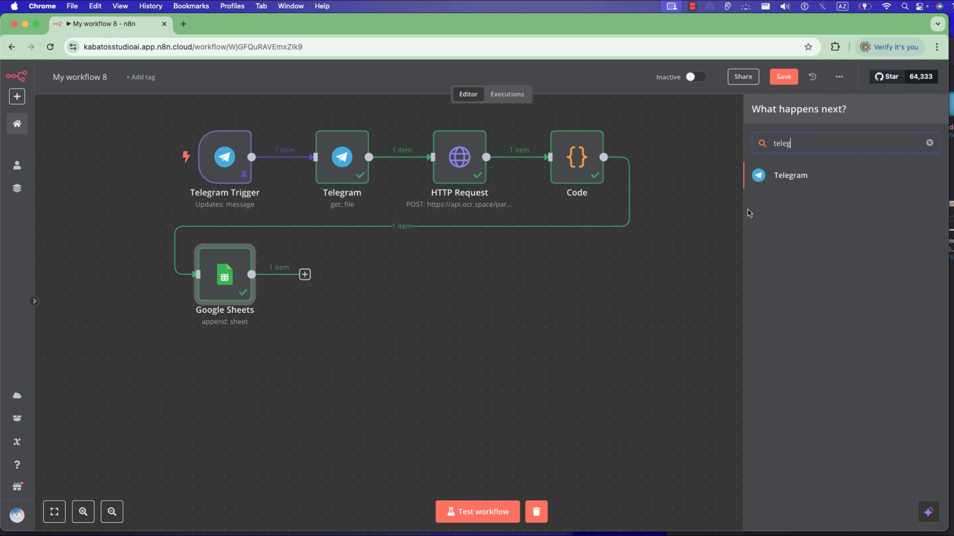
left_click(820, 182)
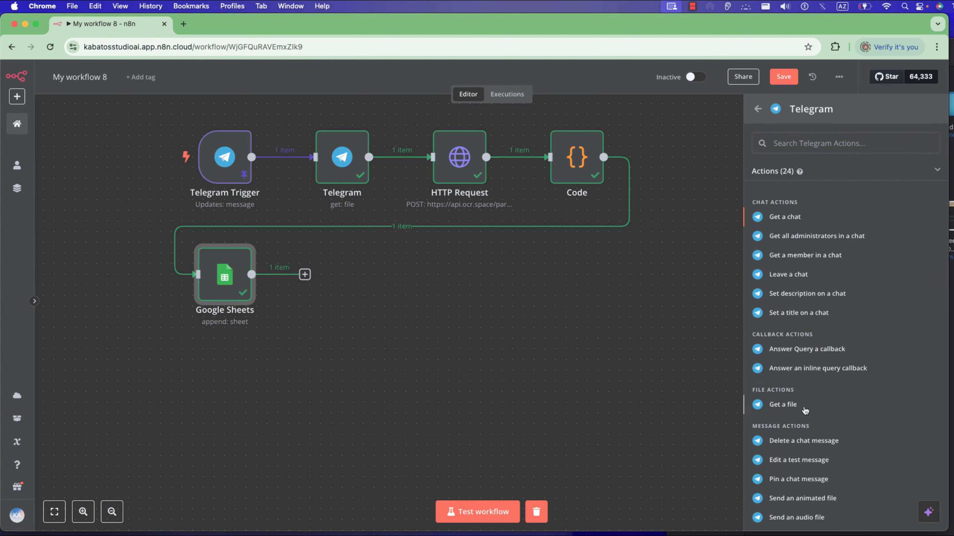
left_click(782, 404)
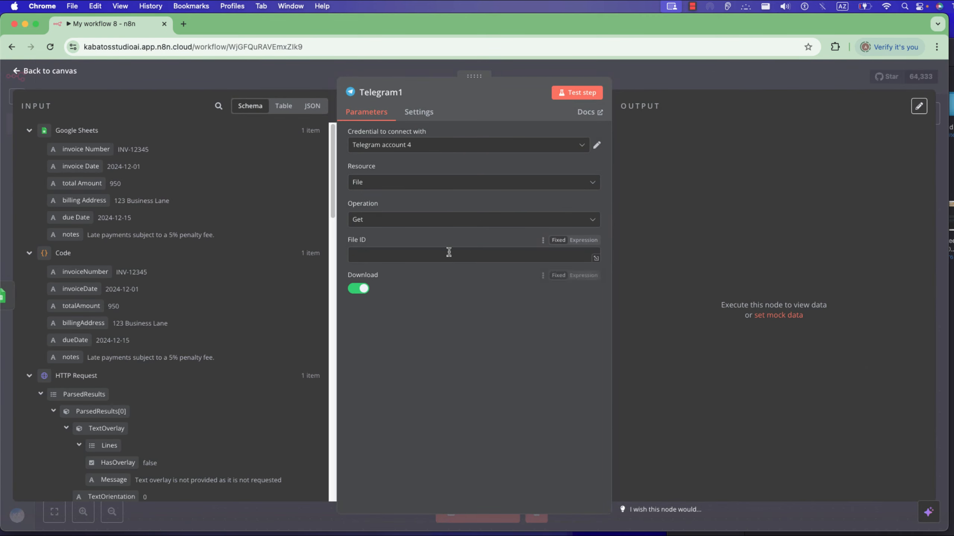
Set the new Telegram node's File ID to the file_id of photo[2] from the Telegram Trigger.
scroll(126, 424, "down", 3)
scroll(126, 423, "down", 15)
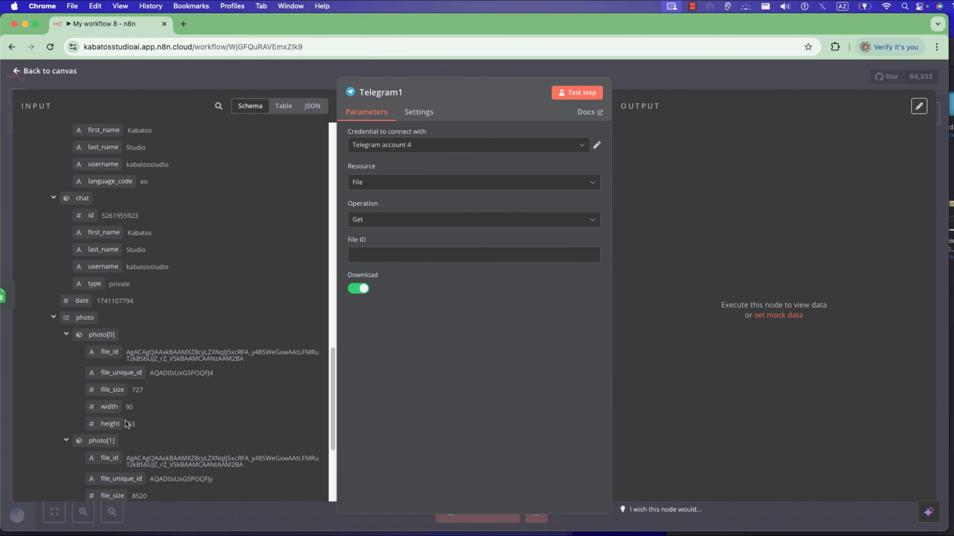
scroll(126, 424, "up", 7)
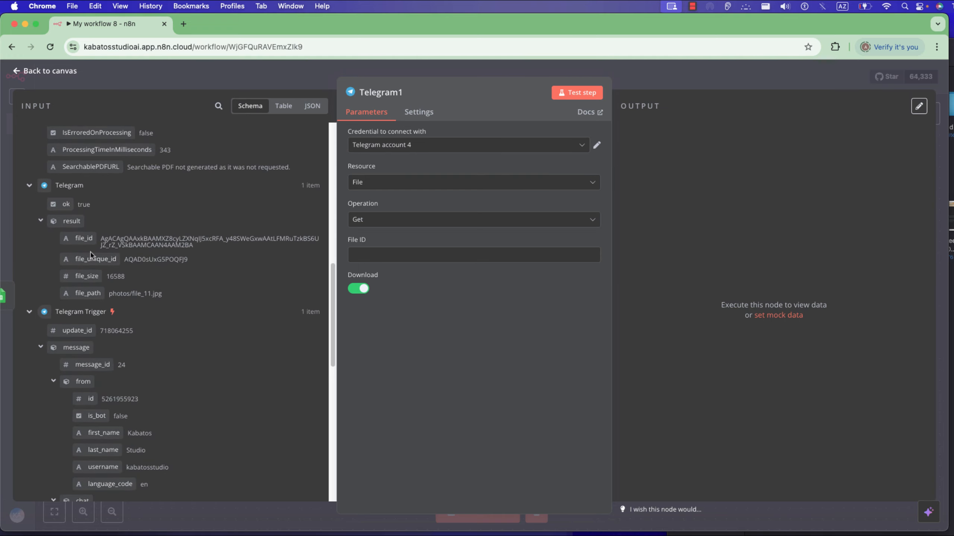
scroll(89, 269, "down", 5)
scroll(90, 268, "up", 5)
scroll(92, 280, "down", 9)
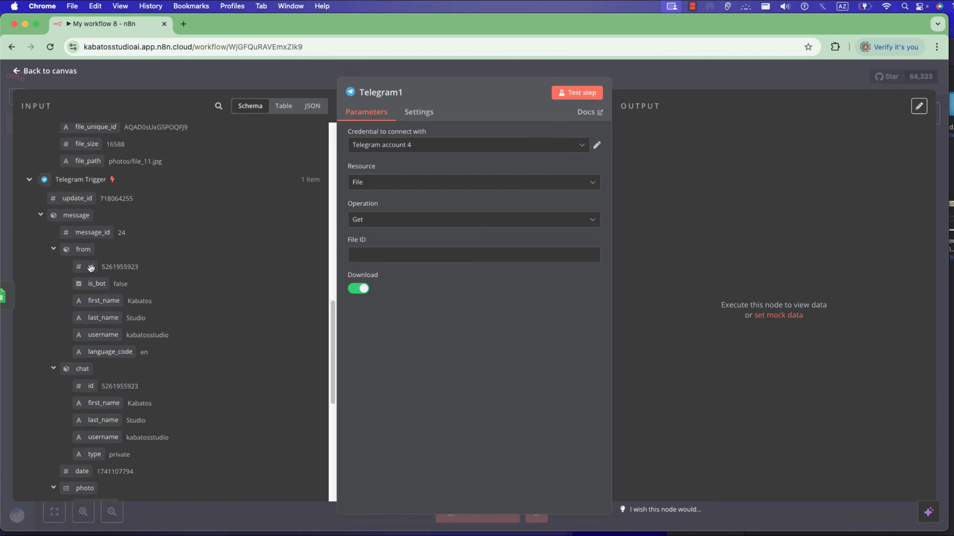
scroll(94, 291, "down", 3)
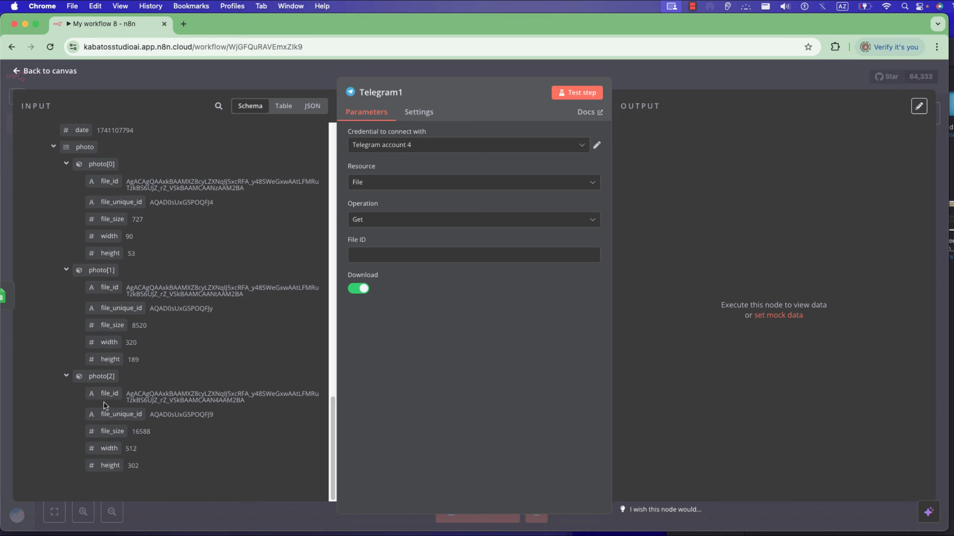
left_click_drag(108, 399, 403, 263)
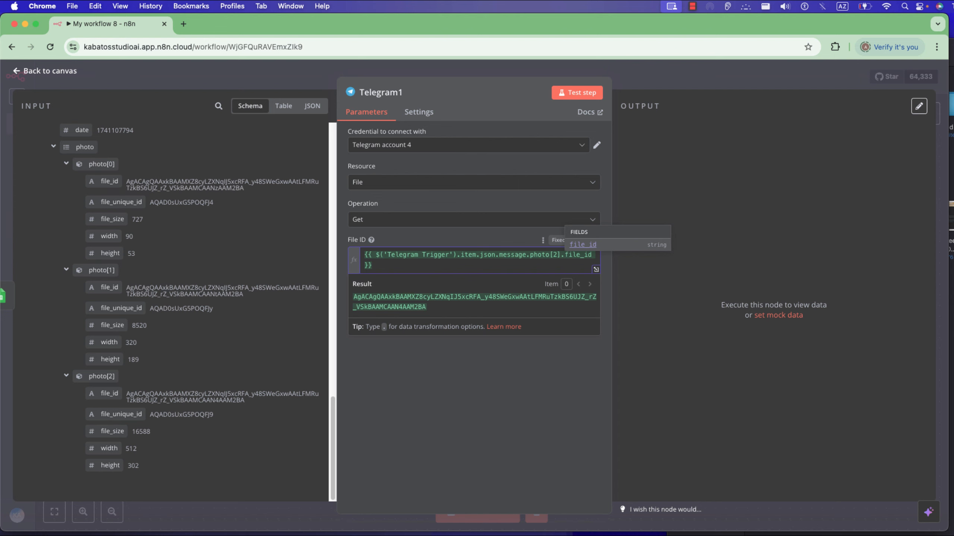
Check the invoice images in the Telegram bot chat, test the new Telegram node and return to the canvas.
key("super+Tab")
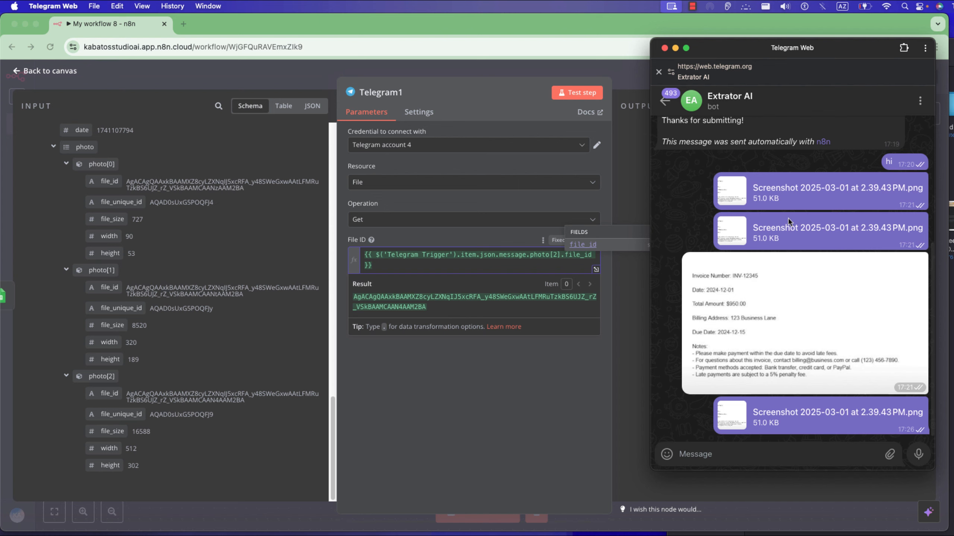
left_click(437, 383)
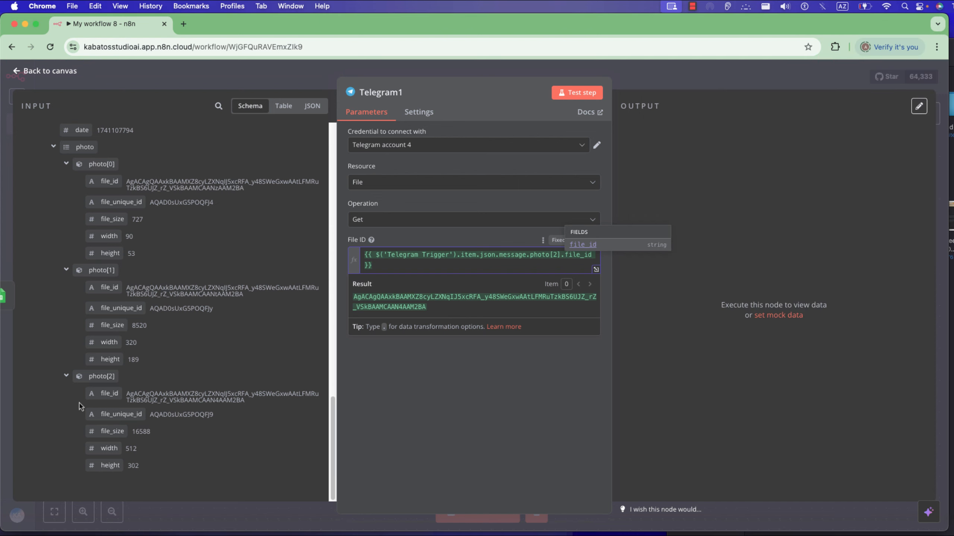
left_click(558, 92)
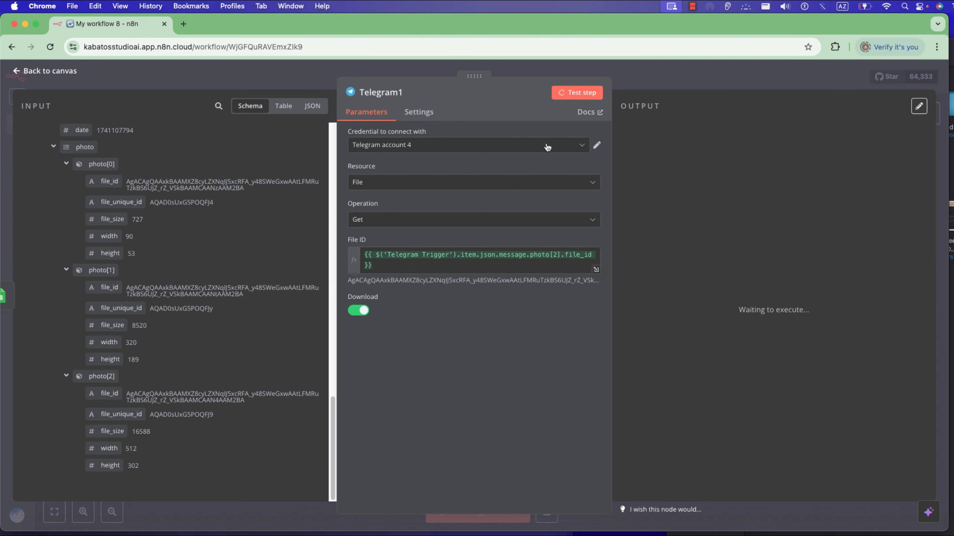
left_click(655, 89)
Add a Google Drive node with the "Upload file" action after the second Telegram node.
left_click(422, 275)
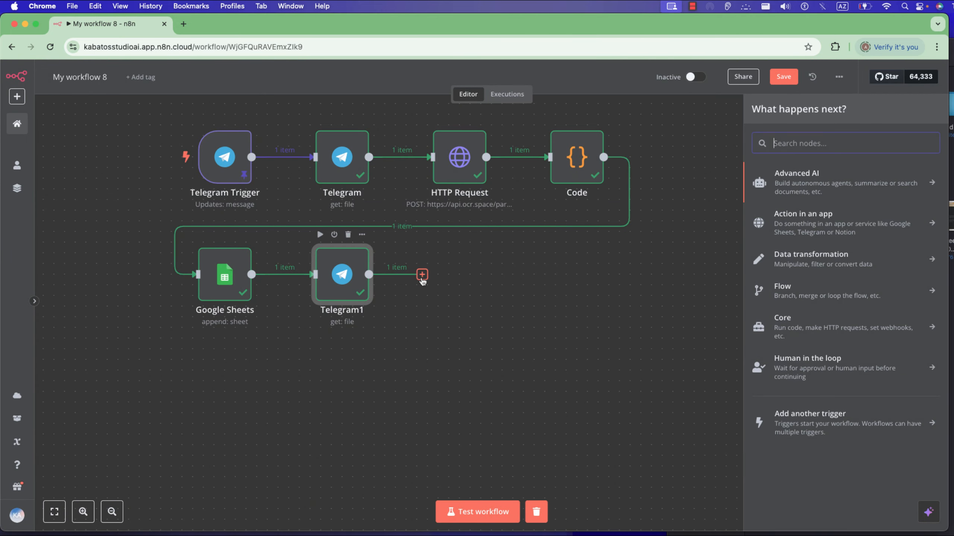
type("google")
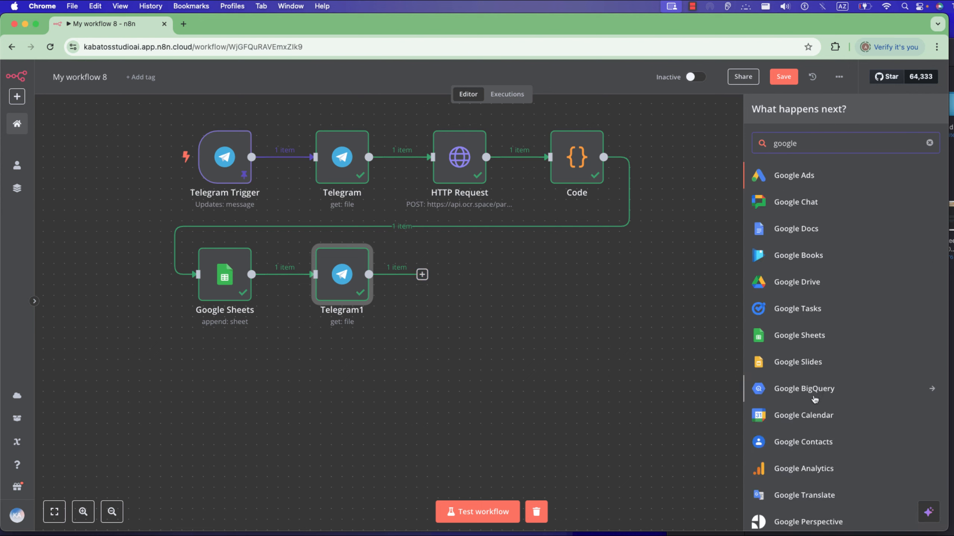
scroll(800, 357, "down", 1)
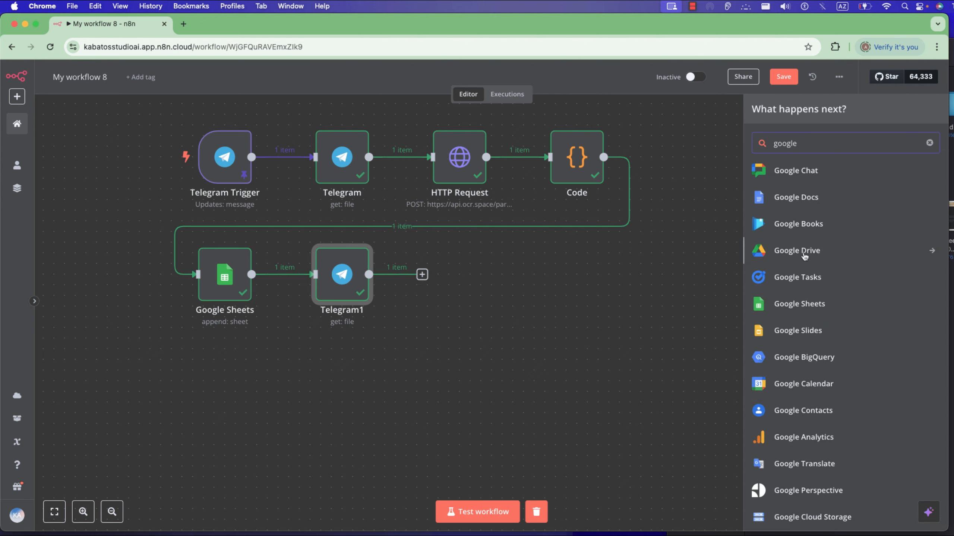
left_click(804, 257)
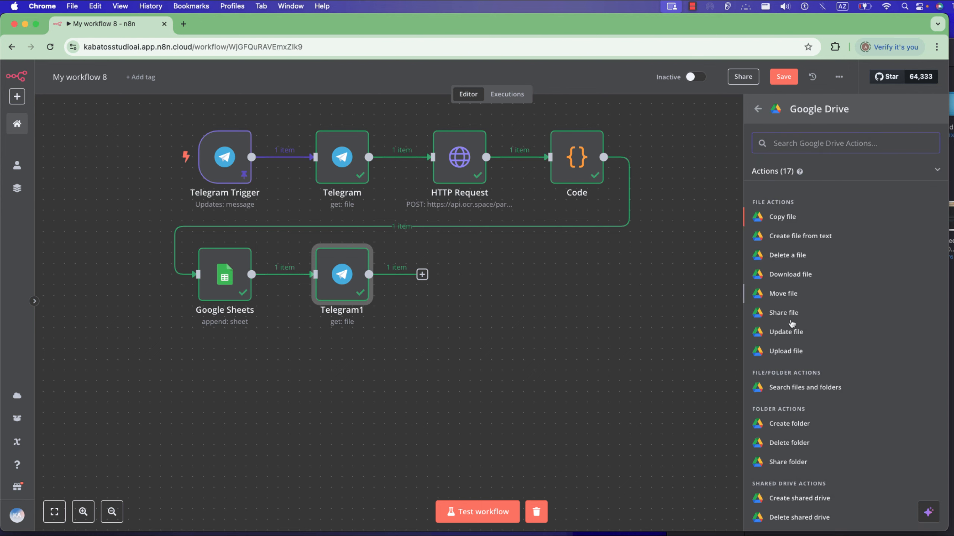
scroll(796, 301, "down", 1)
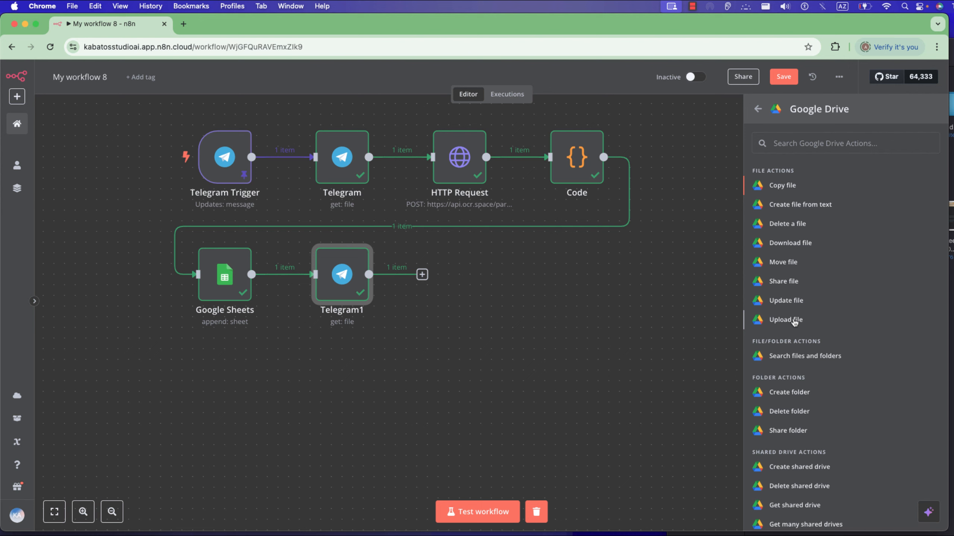
left_click(786, 320)
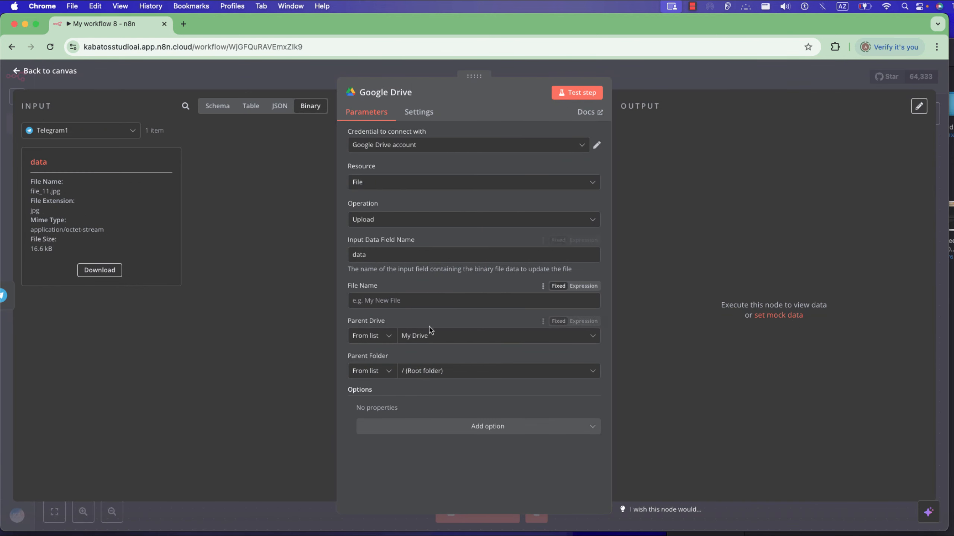
Set the uploaded file's name to the expression "Invoice {{ $now.format('MMMM-dd-yyyy') }}".
left_click(377, 298)
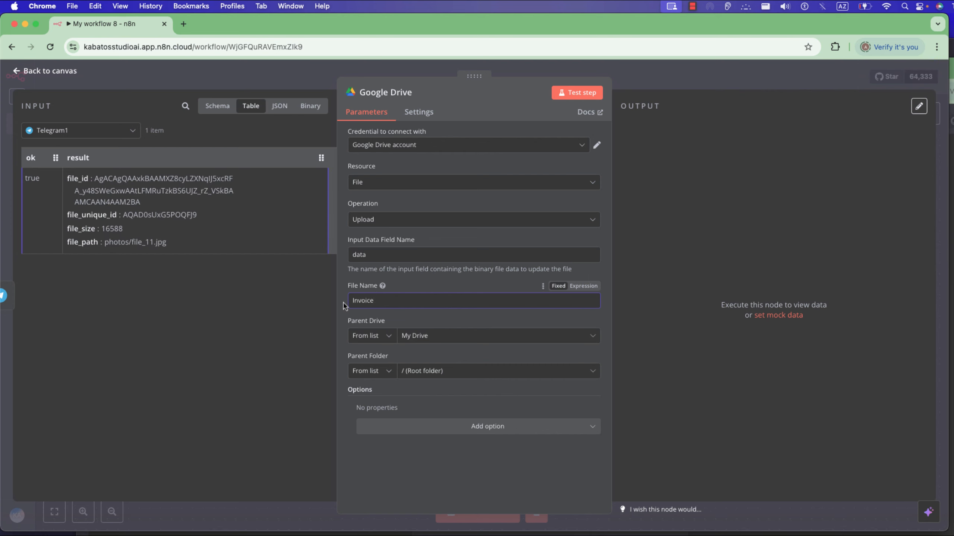
type("{{ $now.format('MMMM-dd-yyyy') }}")
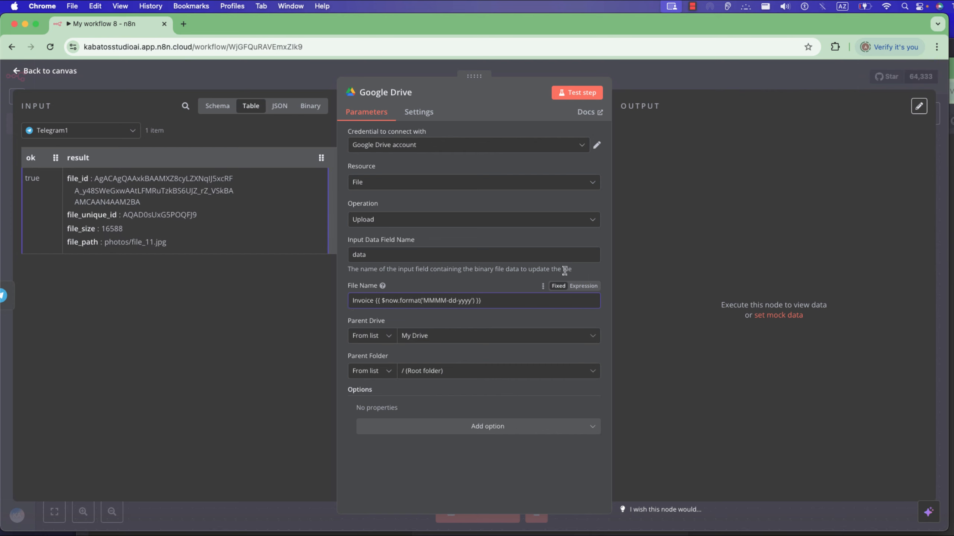
left_click(582, 286)
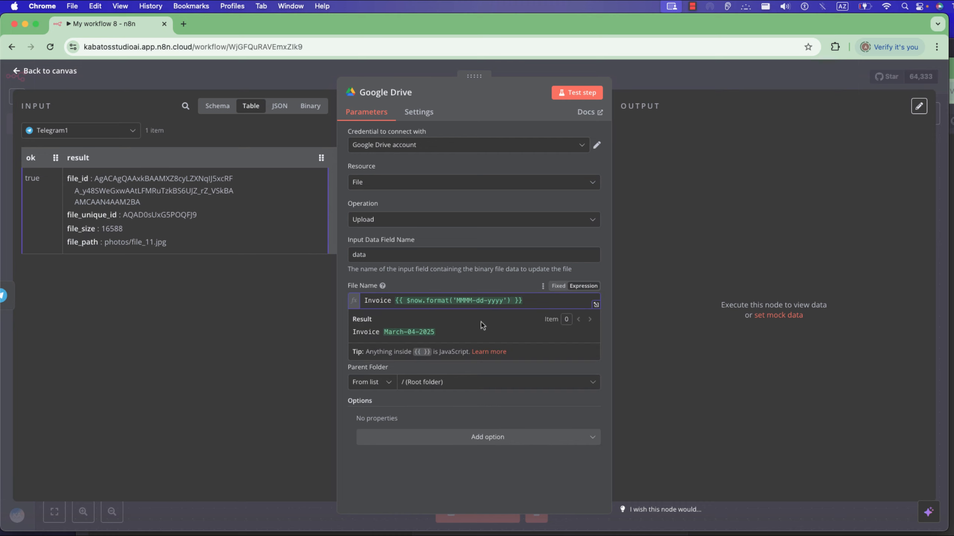
left_click(427, 398)
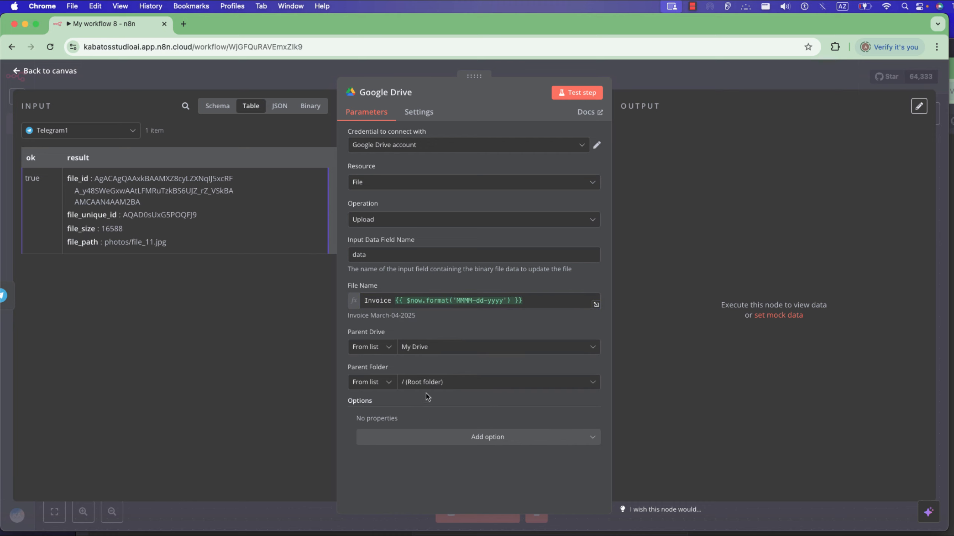
Open the credential choices of the Google Drive node.
left_click(453, 143)
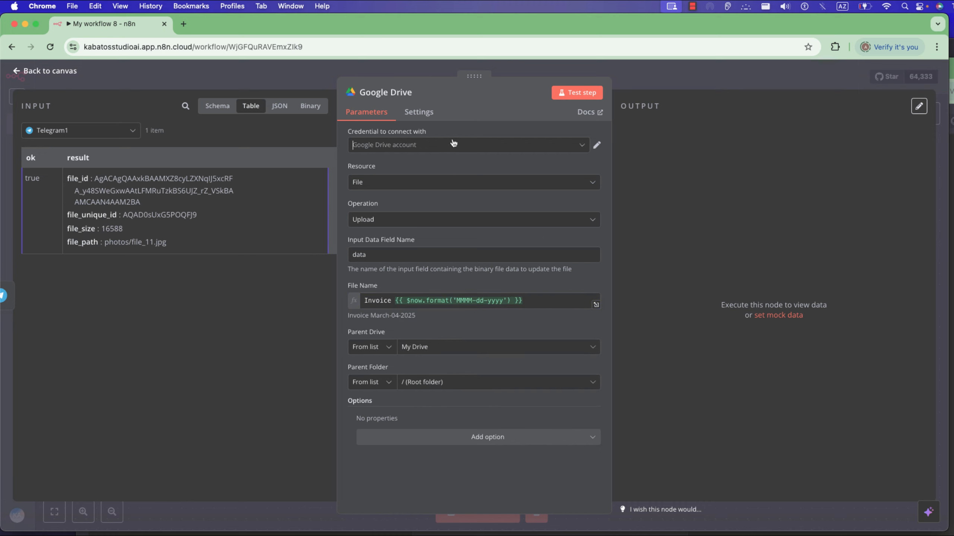
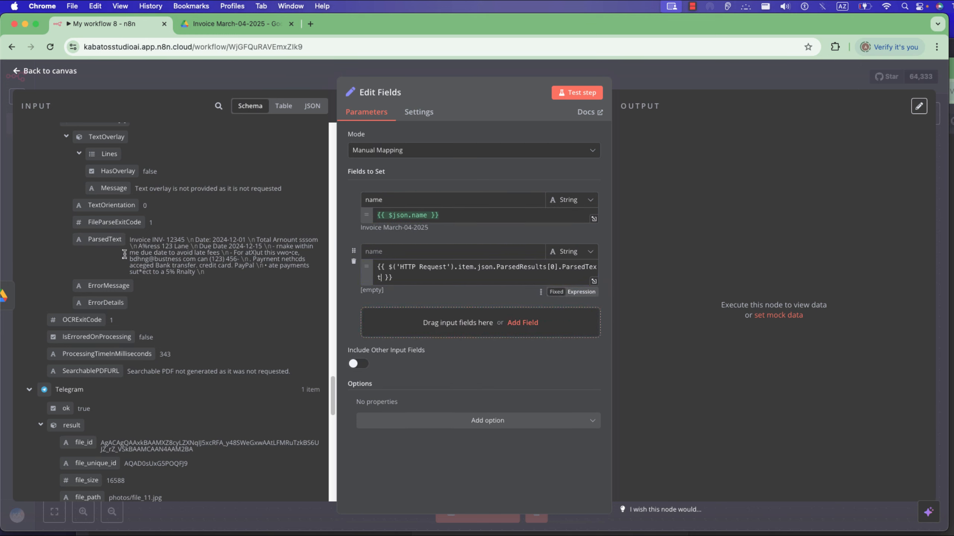
Name the field holding the parsed OCR text "Invoice Information", test the Edit Fields node and return to the canvas.
scroll(111, 236, "up", 3)
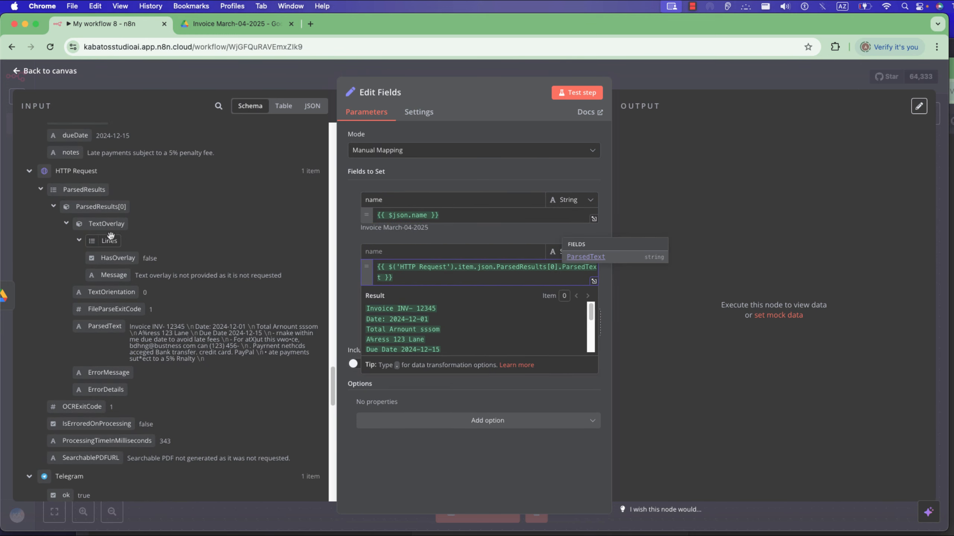
left_click(392, 253)
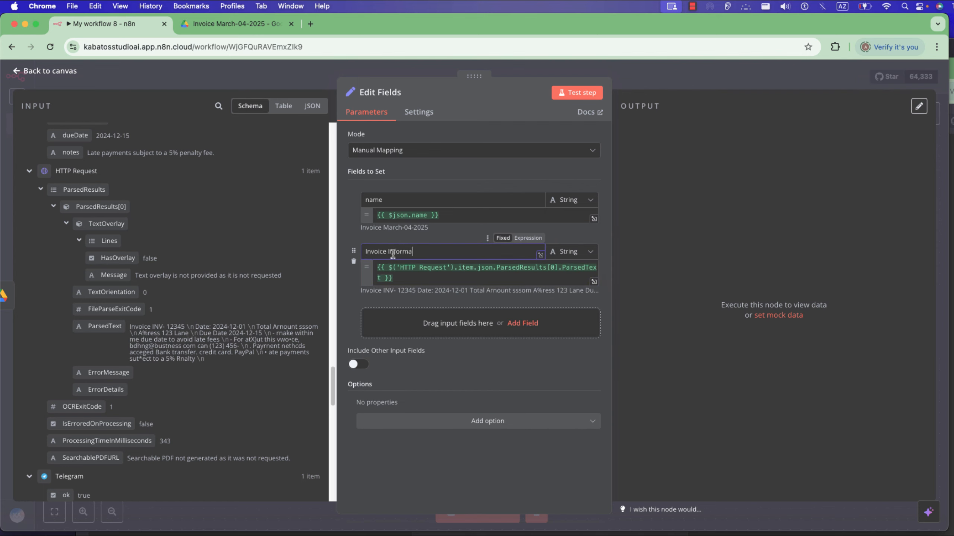
left_click(578, 94)
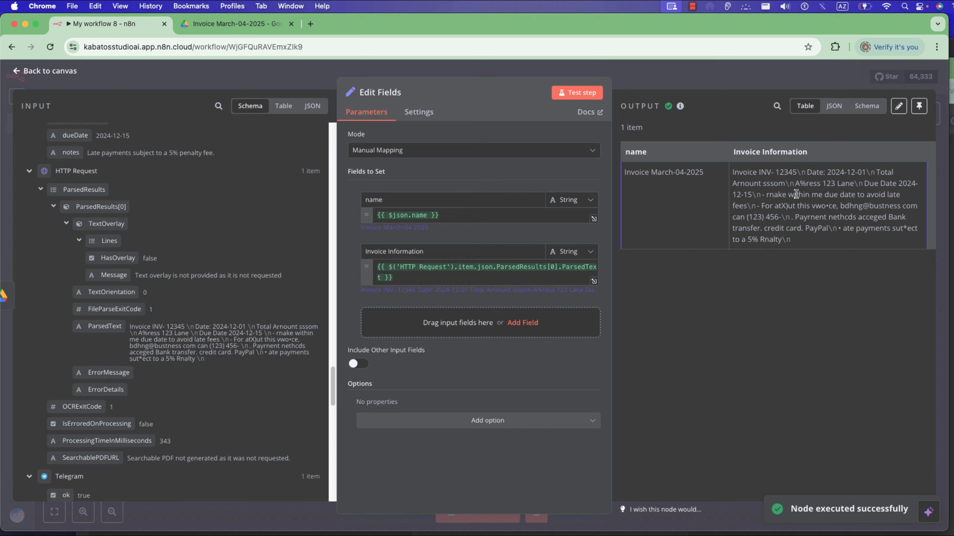
left_click(732, 84)
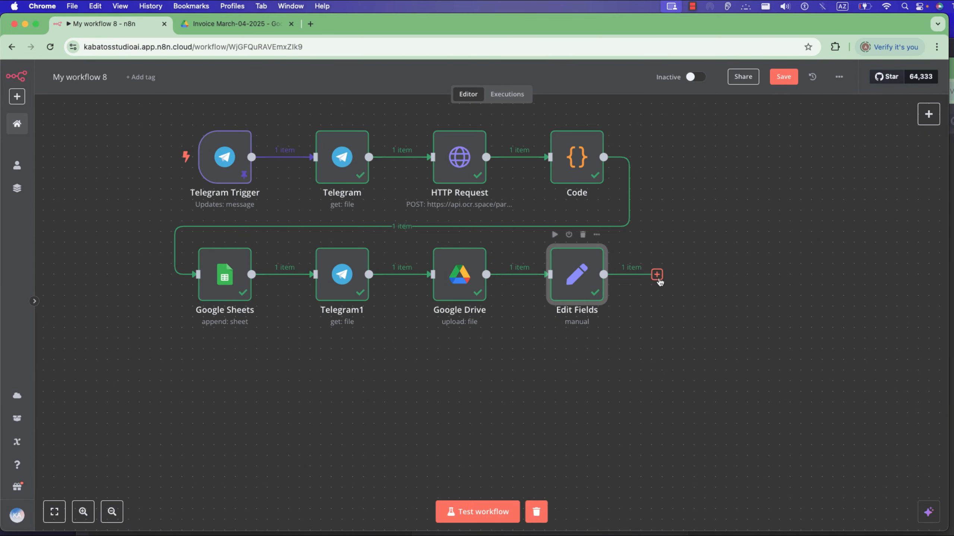
Add an AI Agent node on a new row below, connected to the output of the Edit Fields node.
left_click_drag(657, 275, 484, 389)
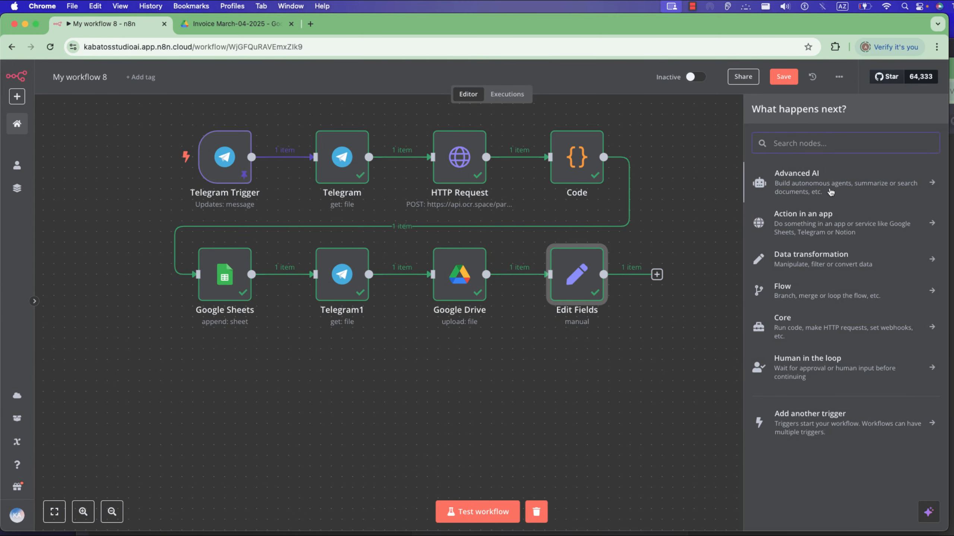
left_click(831, 191)
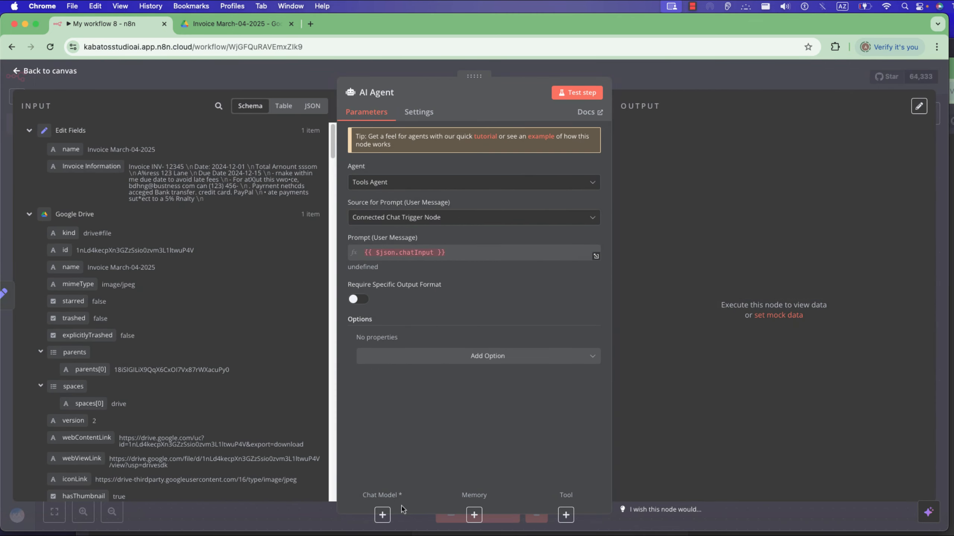
left_click(382, 515)
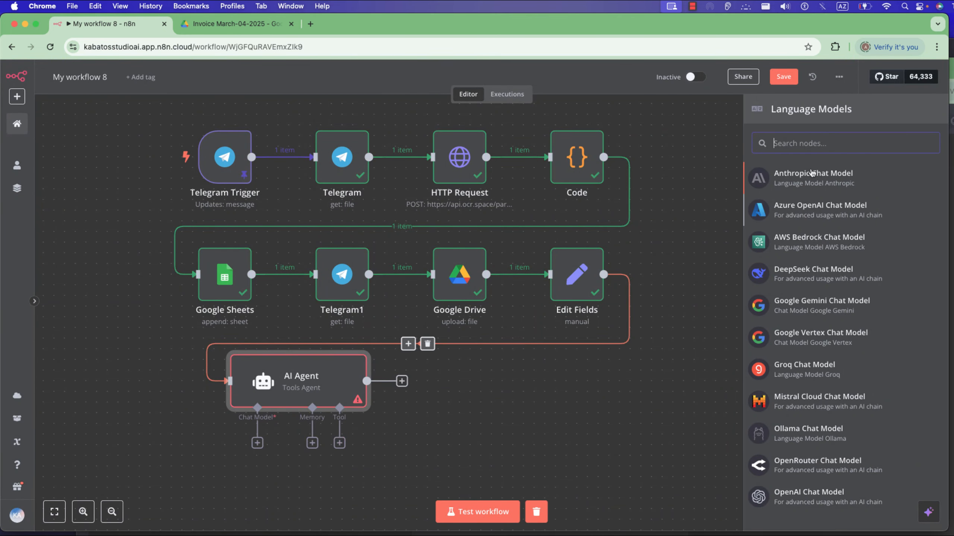
left_click(592, 316)
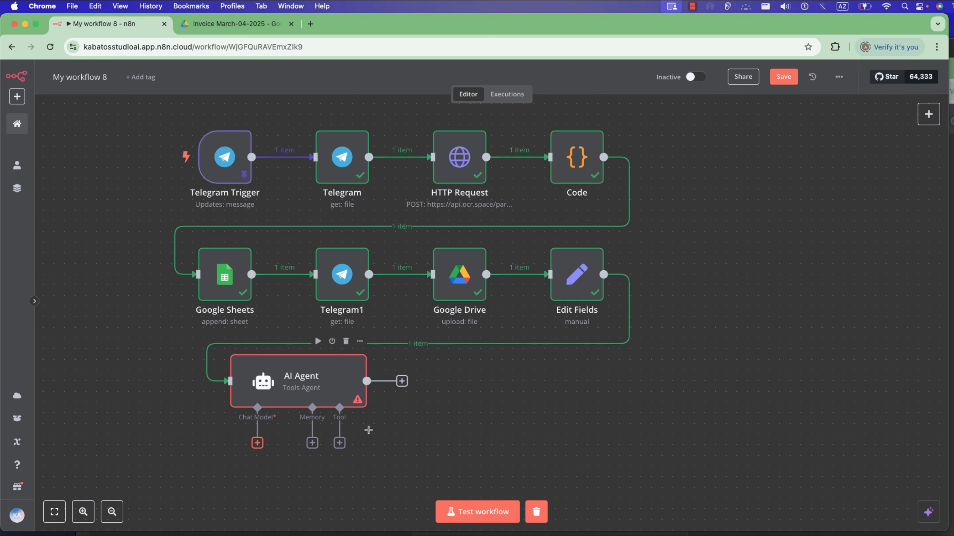
Attach an OpenAI Chat Model to the AI Agent and set its model to gpt-4o.
left_click(257, 443)
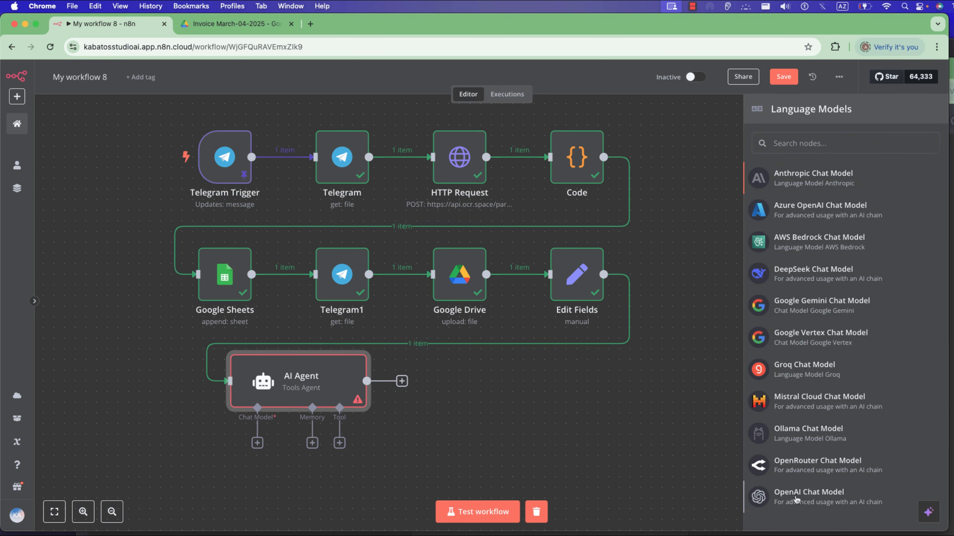
left_click(786, 500)
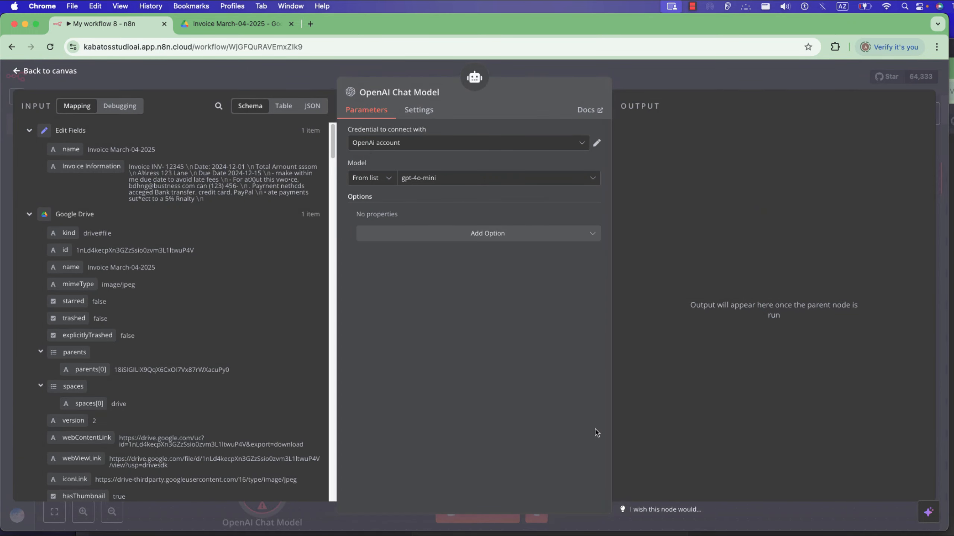
left_click(433, 180)
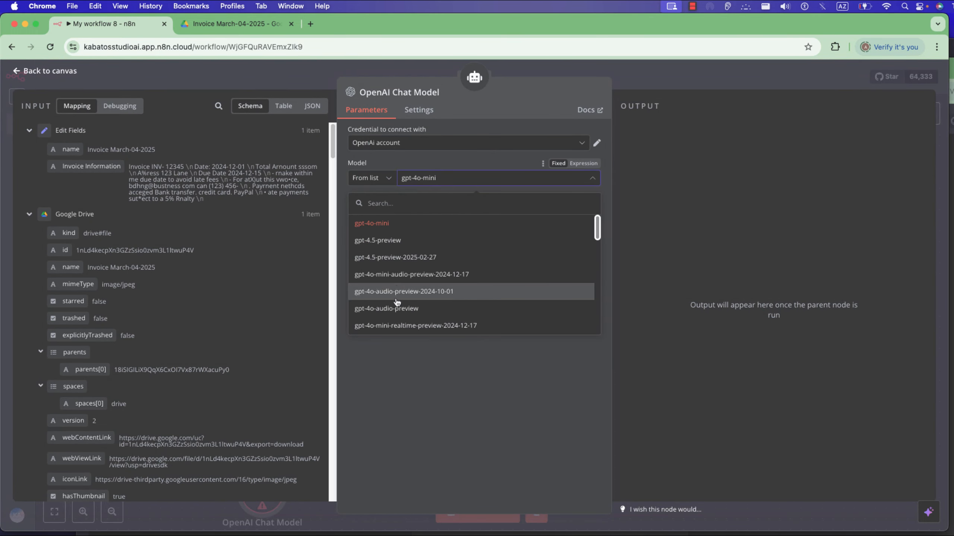
scroll(396, 297, "down", 5)
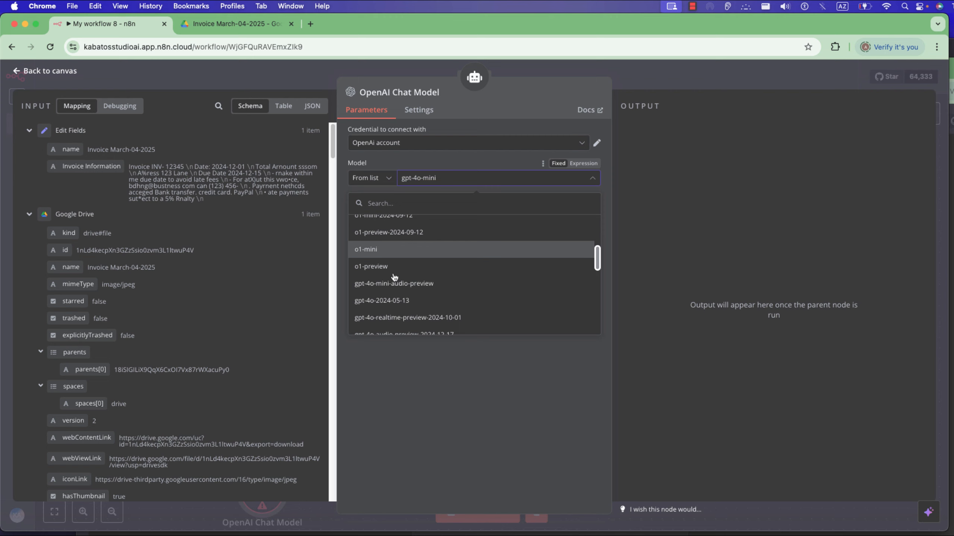
scroll(394, 277, "down", 5)
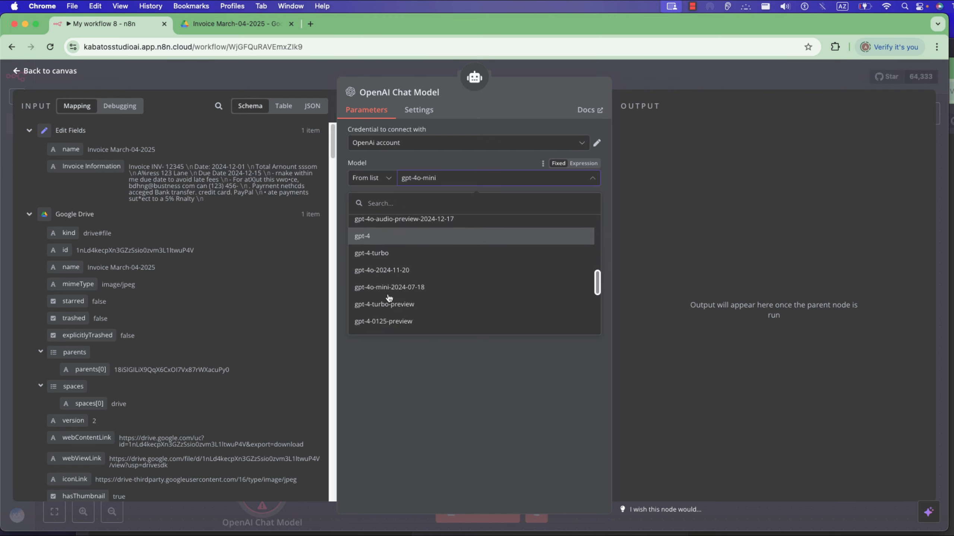
scroll(383, 308, "down", 2)
left_click(380, 305)
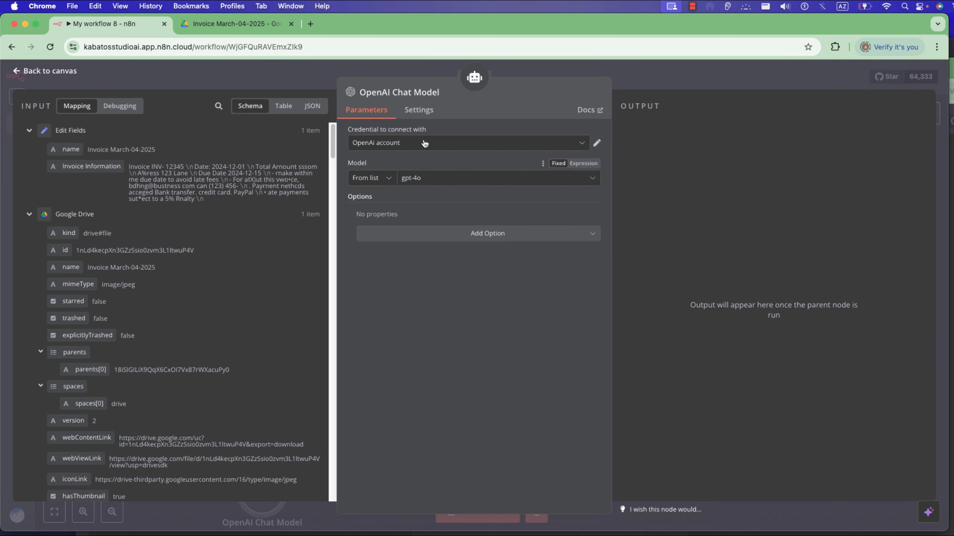
Keep the OpenAi account credential, return to the canvas and move the OpenAI Chat Model node to the lower left of the AI Agent.
left_click(418, 145)
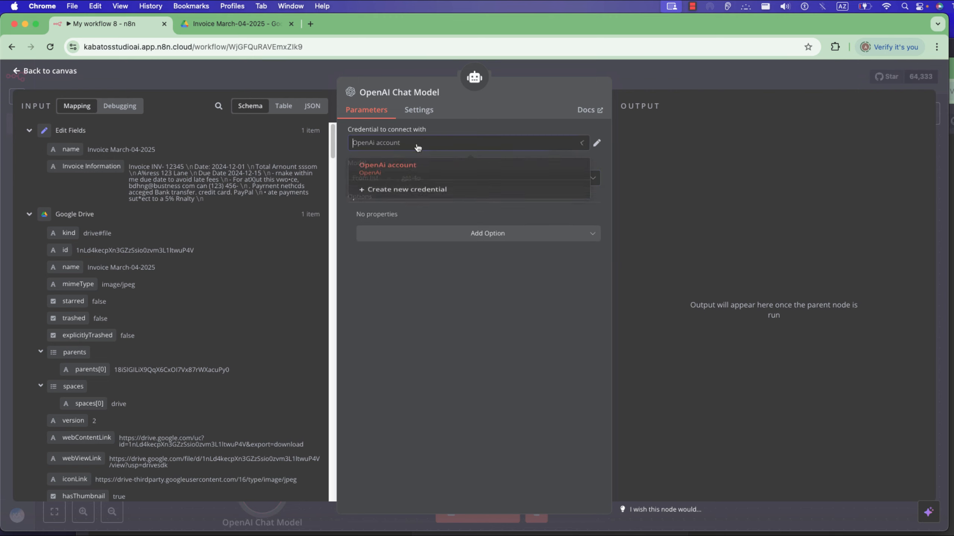
left_click(493, 125)
left_click(311, 88)
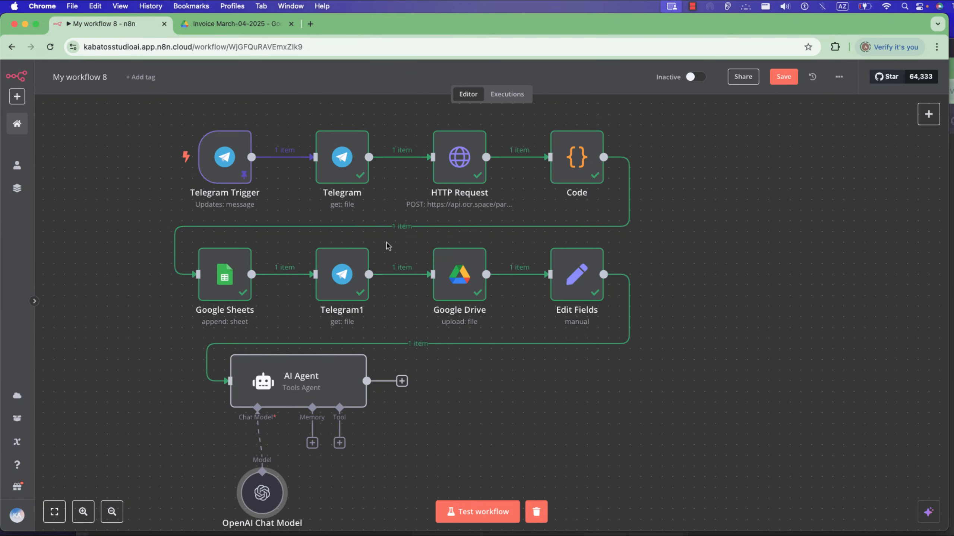
left_click_drag(244, 491, 201, 480)
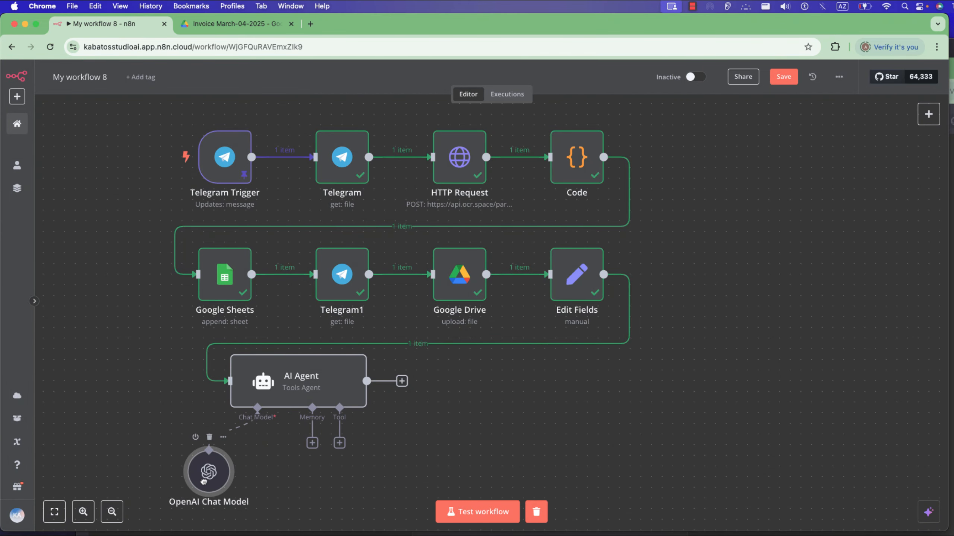
Attach a Window Buffer Memory to the AI Agent and set its session ID to "Define below".
left_click(312, 443)
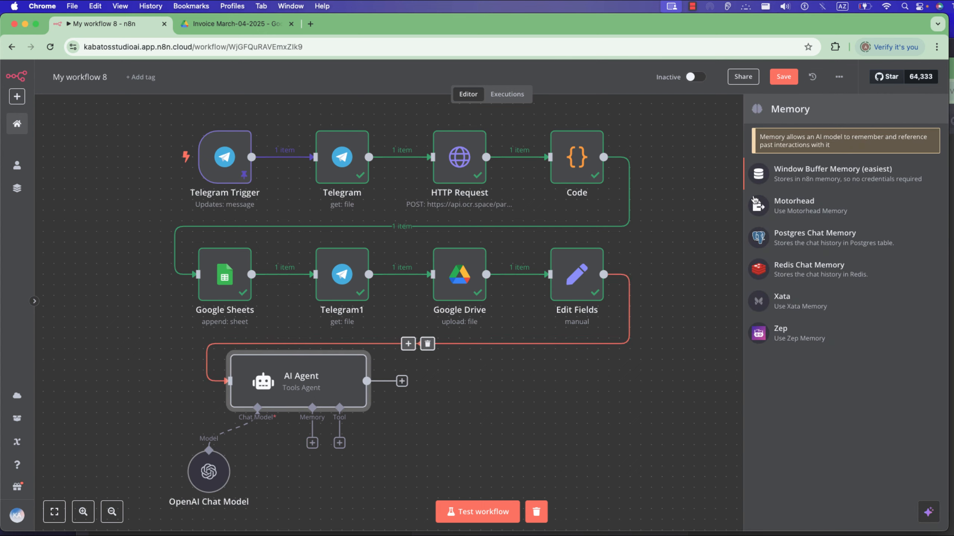
key("Return")
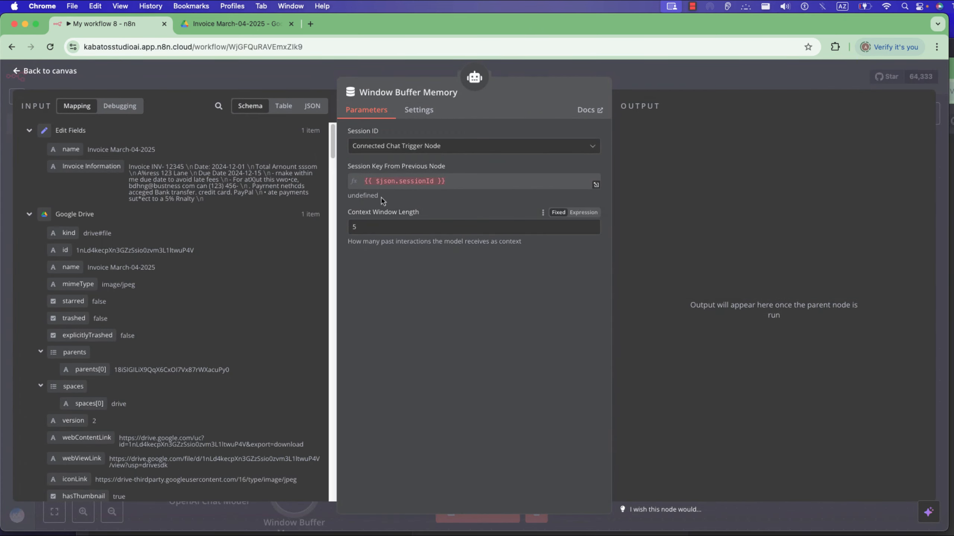
left_click(425, 150)
left_click(416, 210)
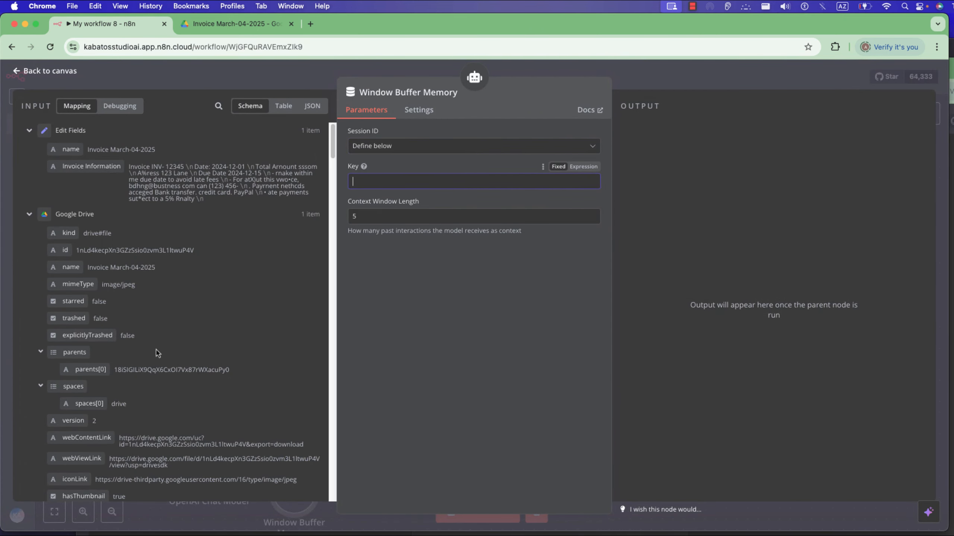
Set the memory's session key to {{ $('Telegram Trigger').item.json.message.chat }} and return to the canvas.
scroll(158, 352, "down", 15)
scroll(157, 352, "down", 15)
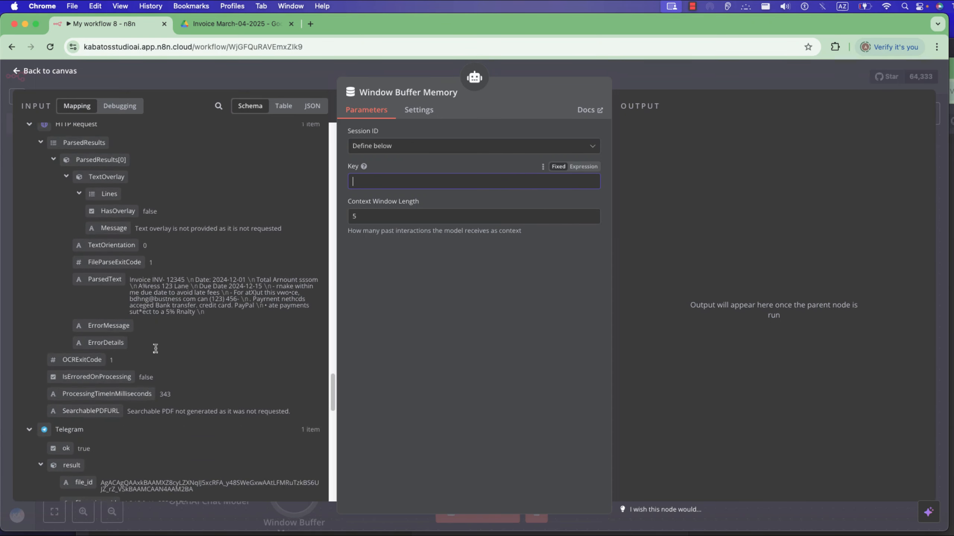
scroll(86, 285, "down", 10)
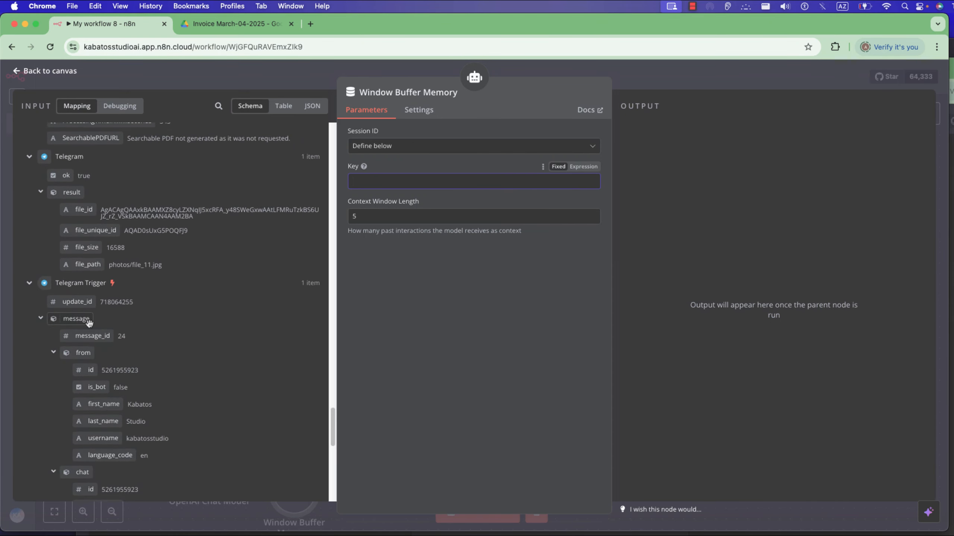
left_click_drag(80, 265, 362, 182)
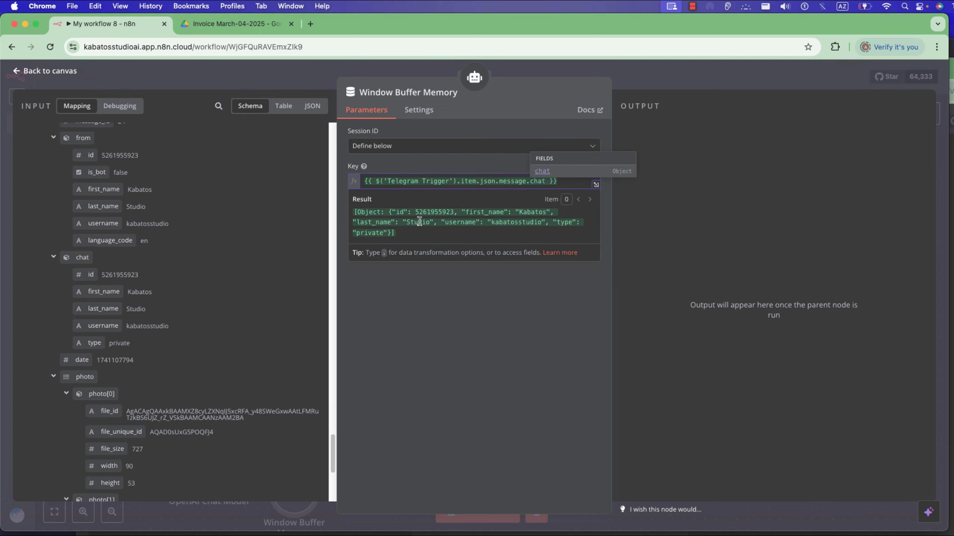
left_click(421, 75)
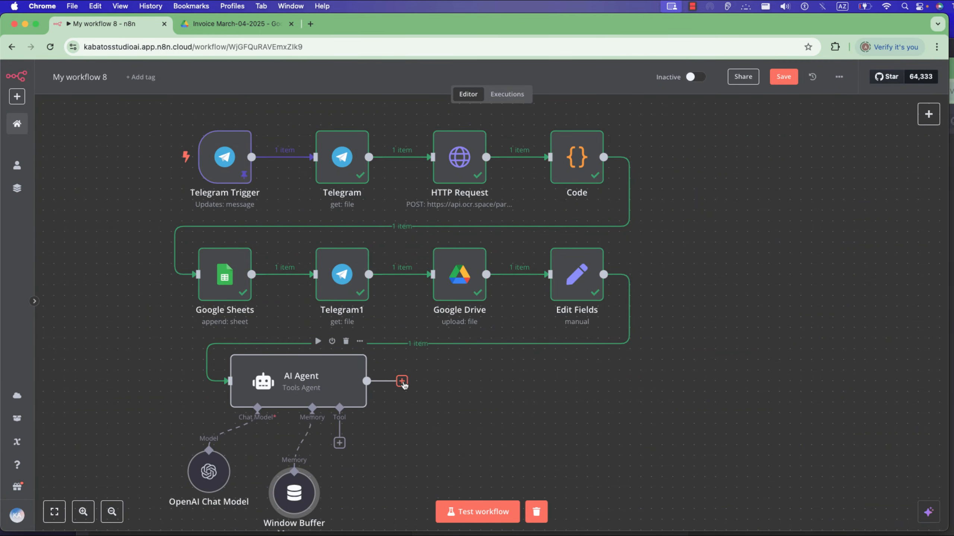
Set the AI Agent's source for the user message prompt to "Define below".
left_click(306, 390)
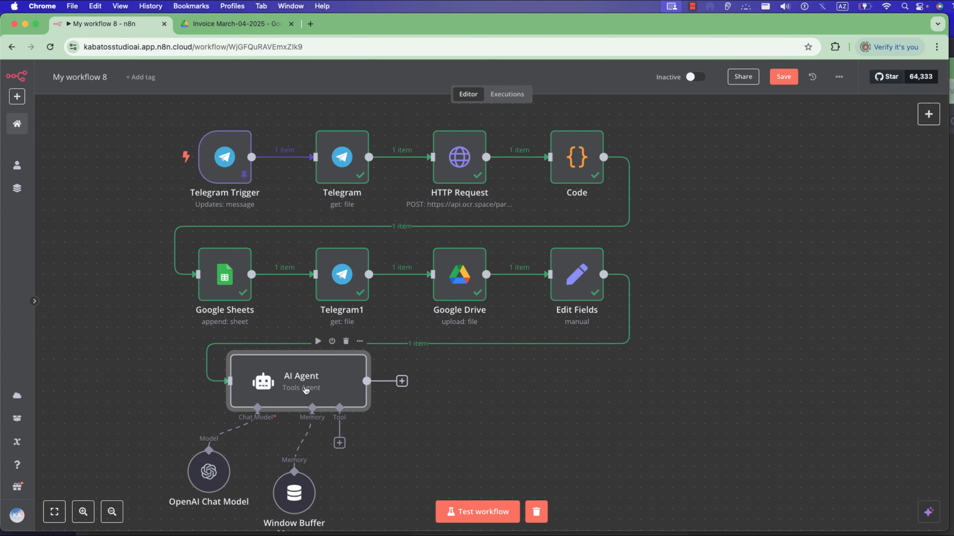
double_click(306, 391)
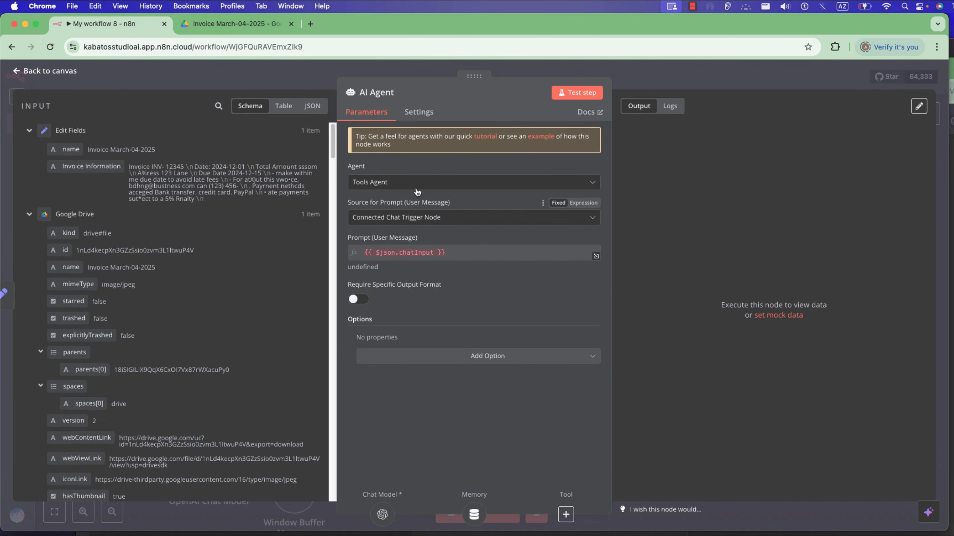
left_click(420, 220)
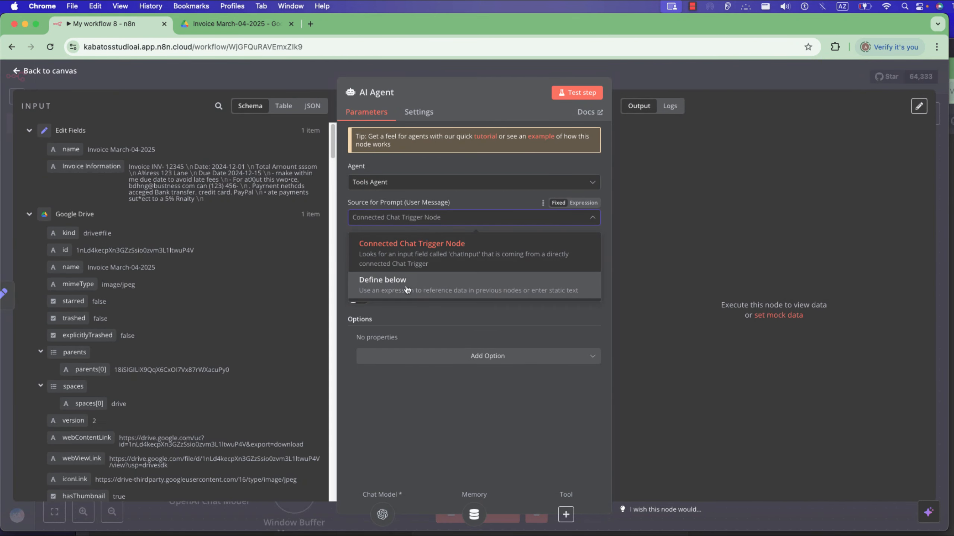
left_click(407, 290)
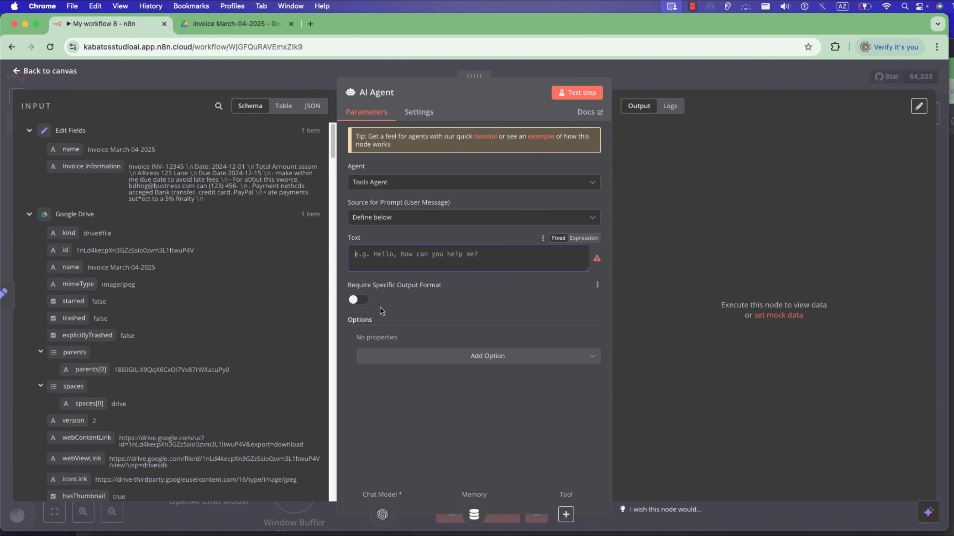
Enter {{ $json.name }} and {{ $json['Invoice Information'] }} as the agent's prompt expression, separated by blank lines.
left_click(583, 238)
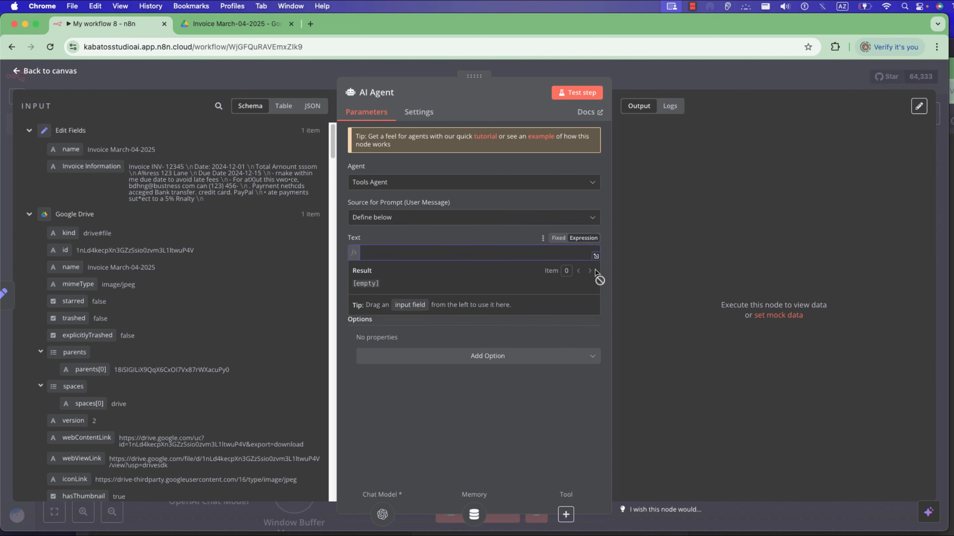
left_click(597, 258)
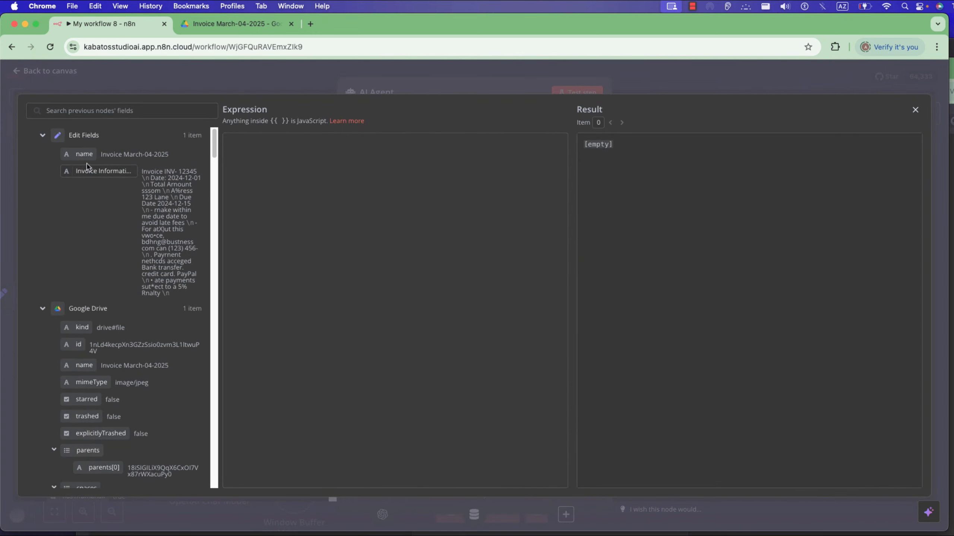
left_click_drag(87, 155, 272, 187)
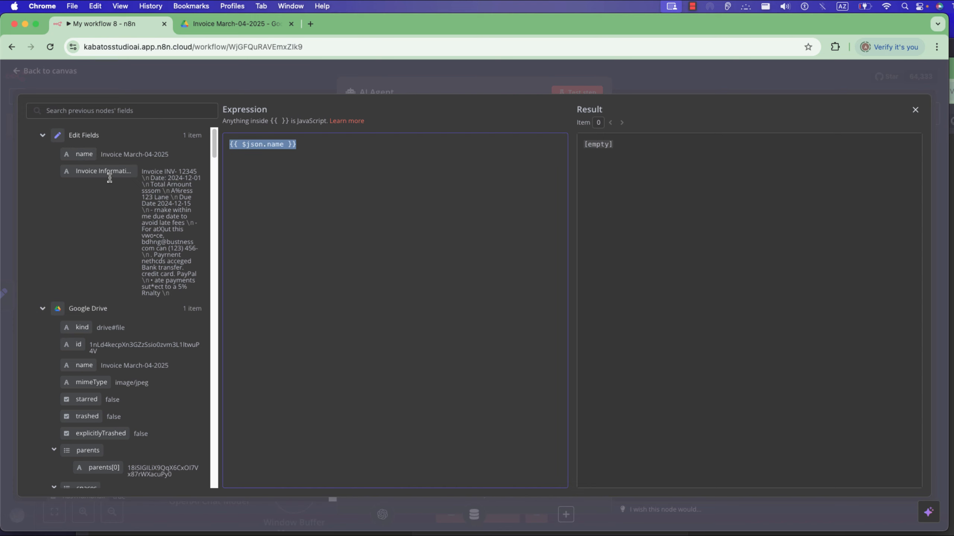
left_click_drag(111, 173, 254, 190)
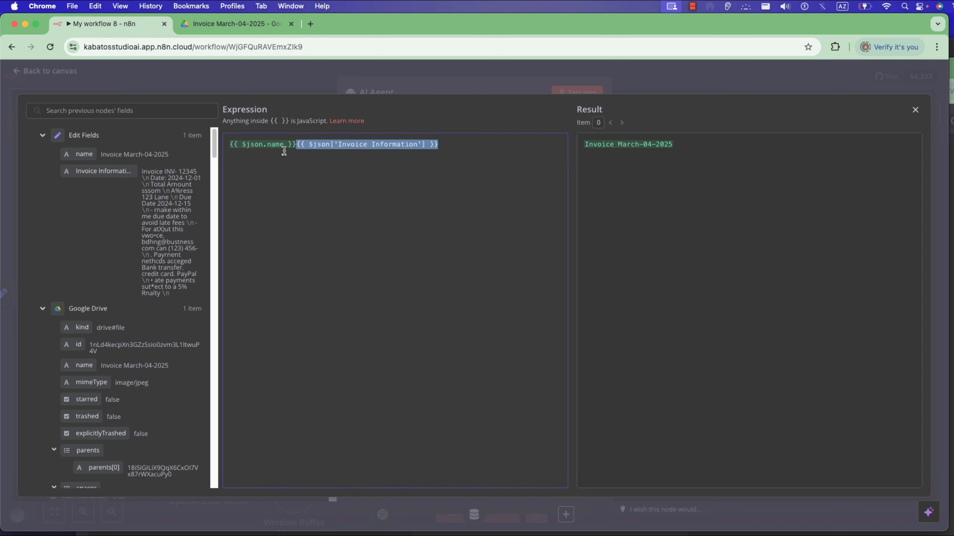
left_click(296, 145)
key("Return")
key("Return")
key("Return")
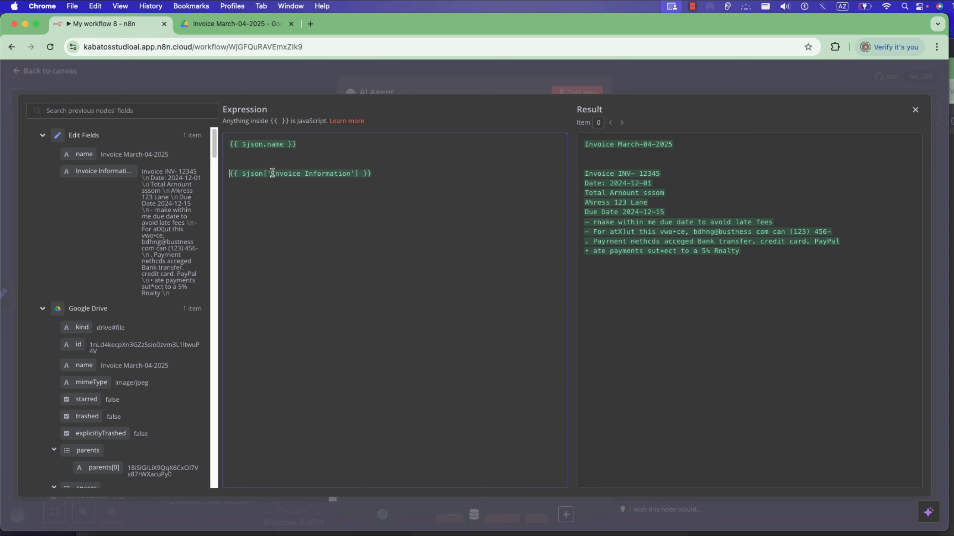
Add the label "Invoice Information" on the line above the invoice information expression.
left_click_drag(272, 173, 349, 174)
key("super+c")
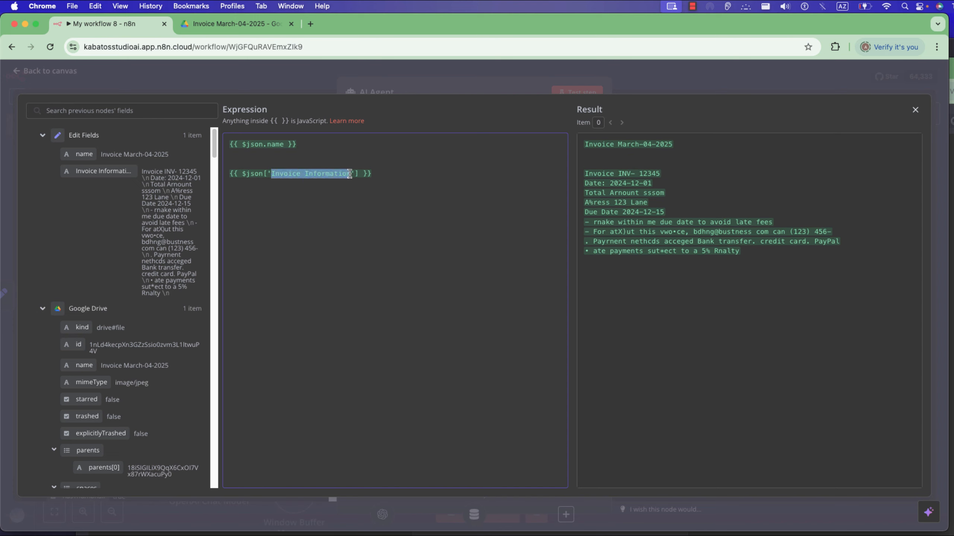
left_click(231, 157)
key("super+v")
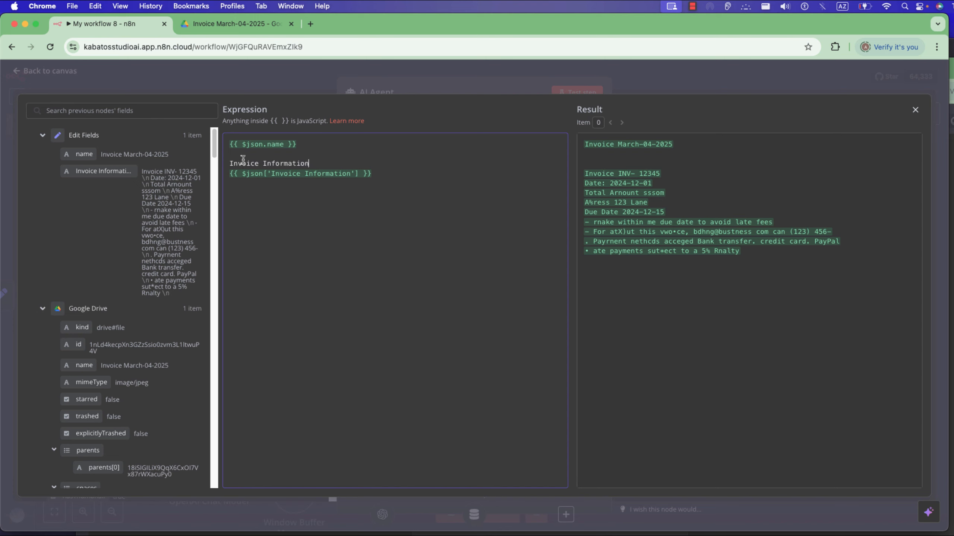
Add the label "name" on its own line above the {{ $json.name }} expression.
double_click(280, 144)
key("super+c")
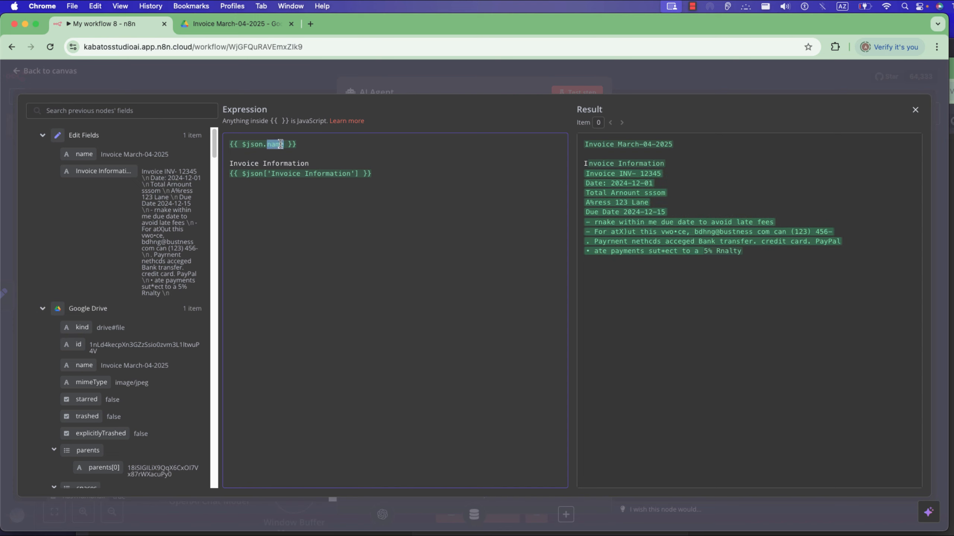
left_click(231, 144)
key("super+v")
key("Return")
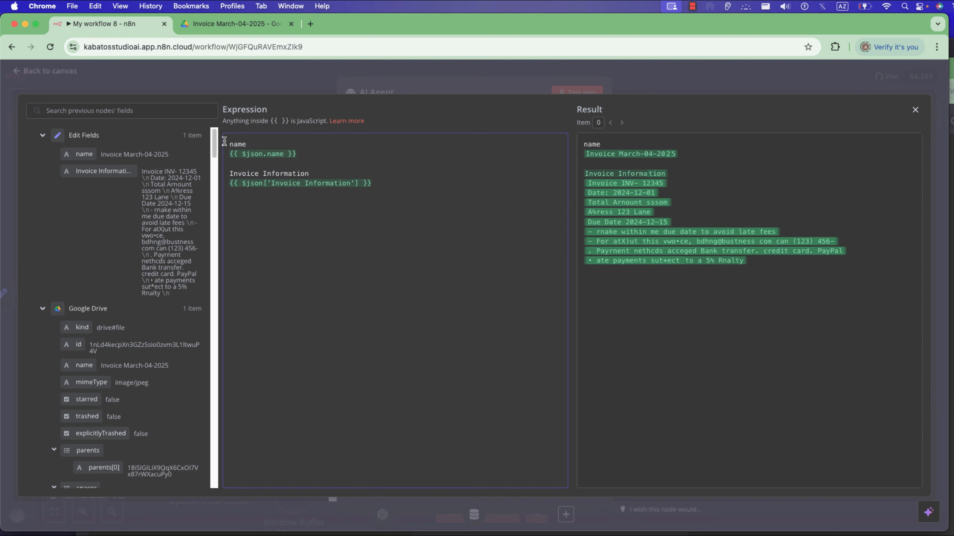
Insert the heading "Information about invoice you must use" above the name label, followed by a blank line, and return to the agent's parameters.
key("Return")
key("Return")
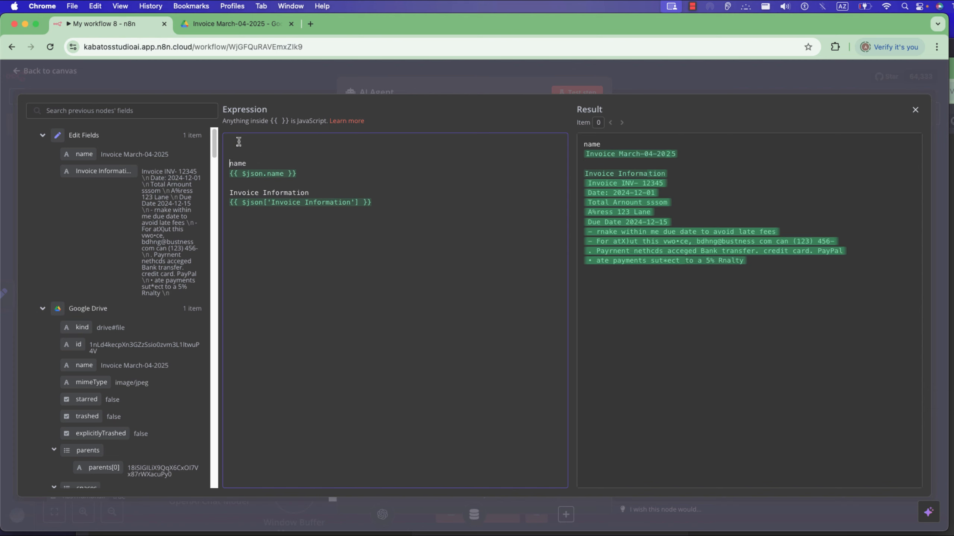
left_click(238, 142)
type("I")
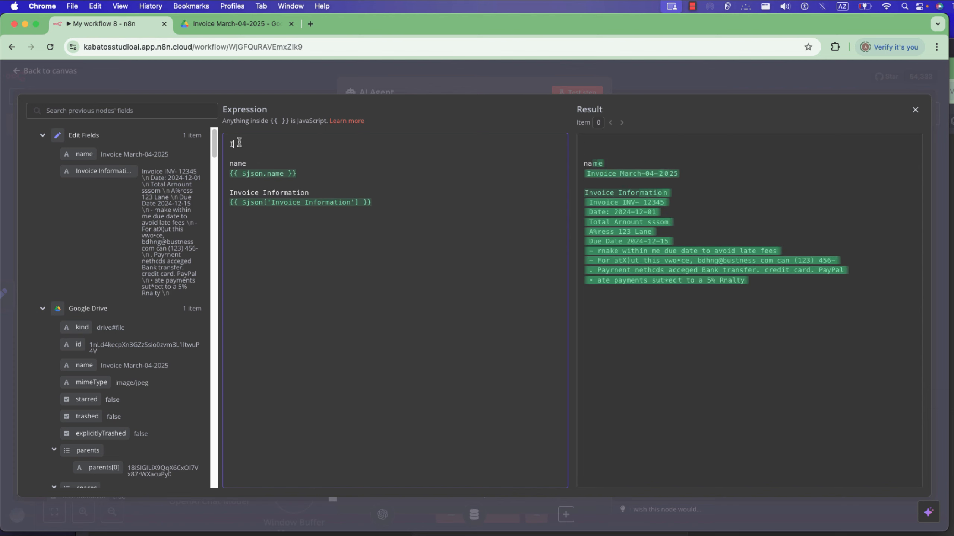
type("nformation ")
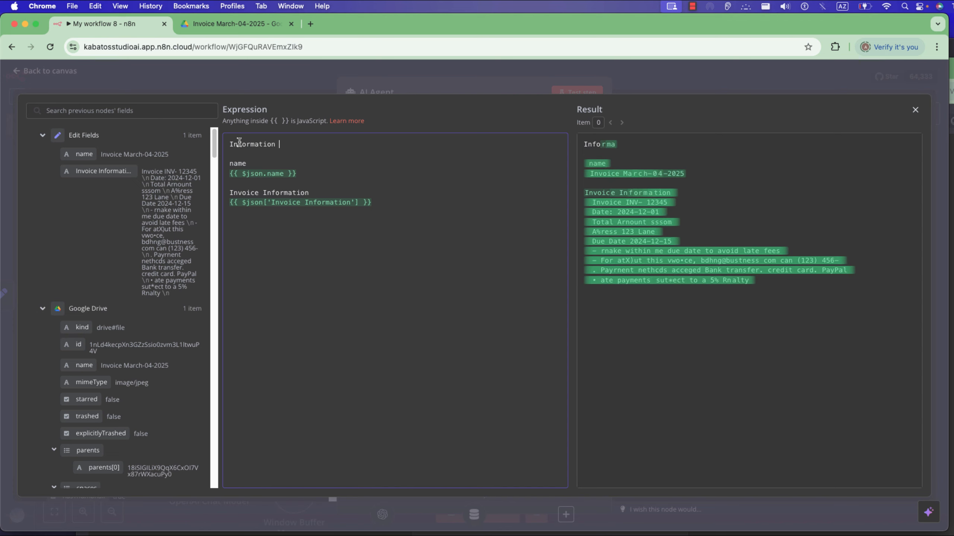
type("about invoic")
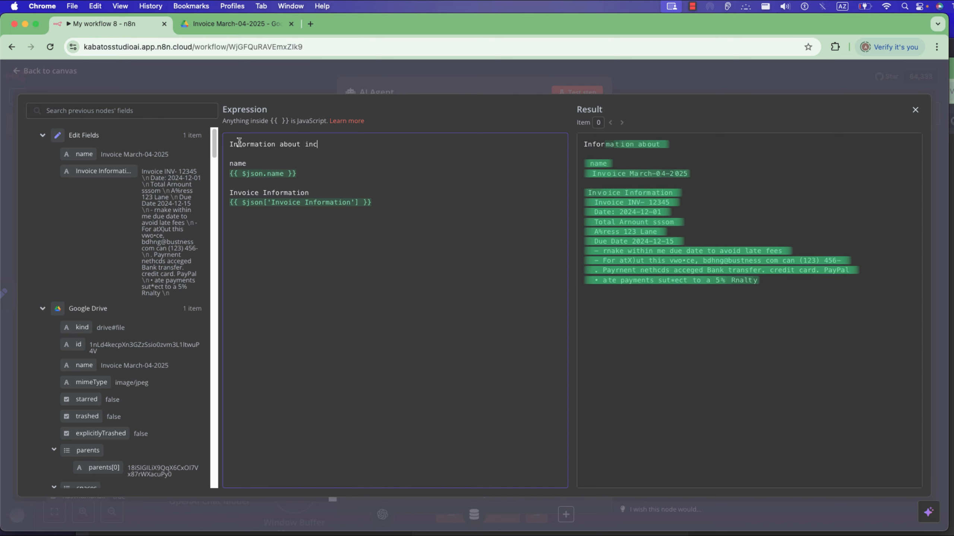
type("e t")
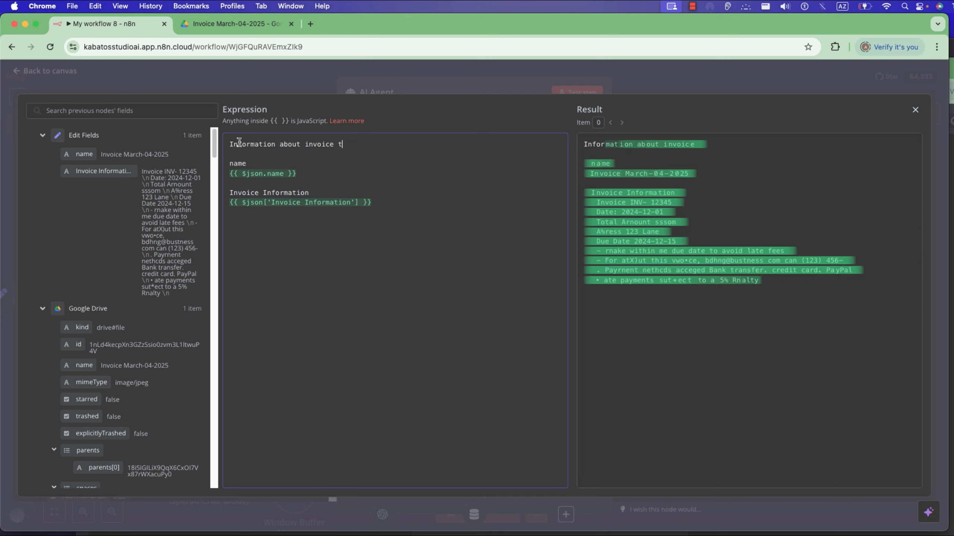
key("BackSpace")
type("you must")
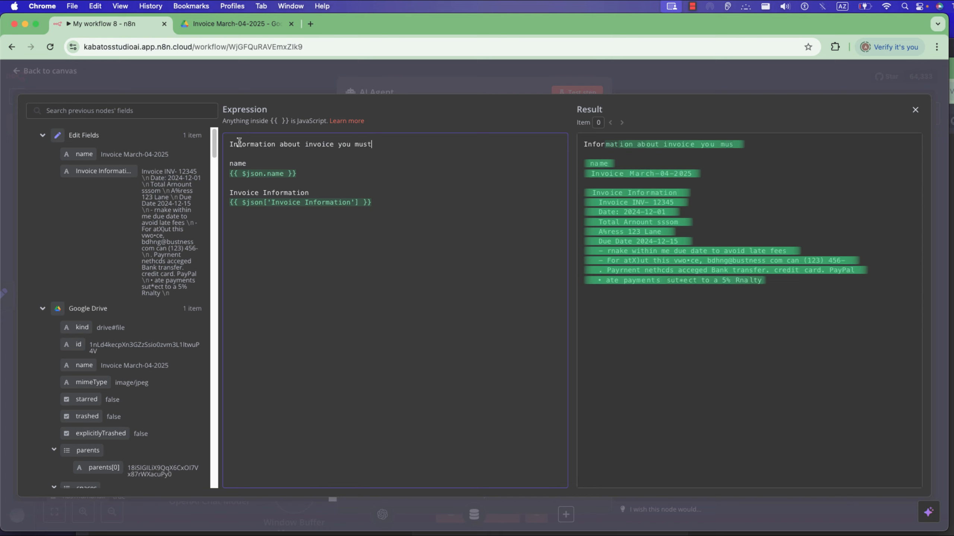
type(" use")
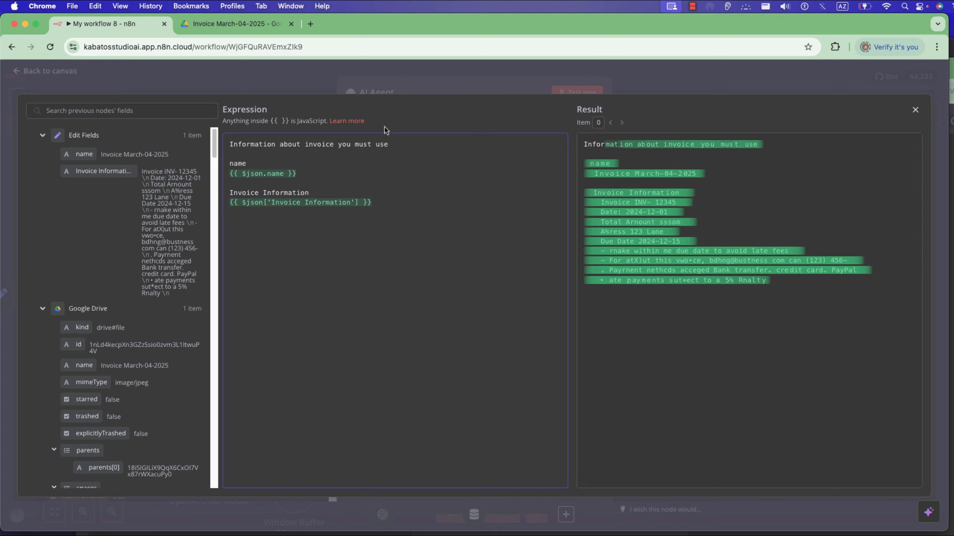
left_click(614, 90)
Add the System Message option to the AI Agent and replace its default text with the prepared invoice assistant prompt.
left_click(552, 406)
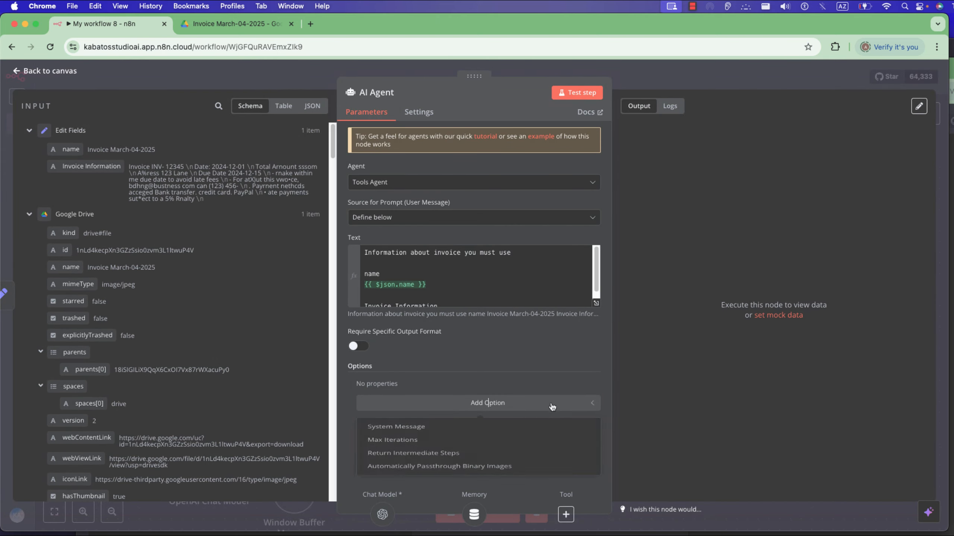
left_click(462, 440)
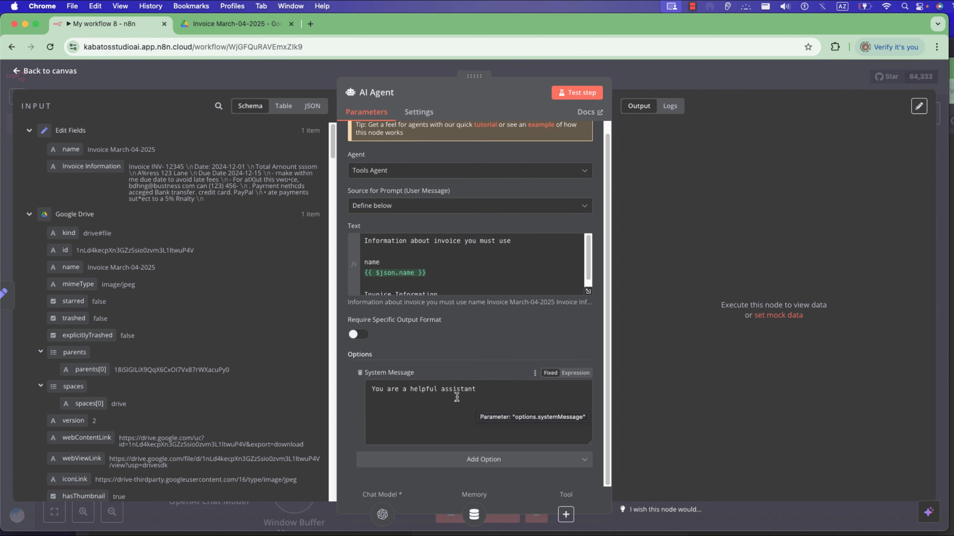
double_click(536, 402)
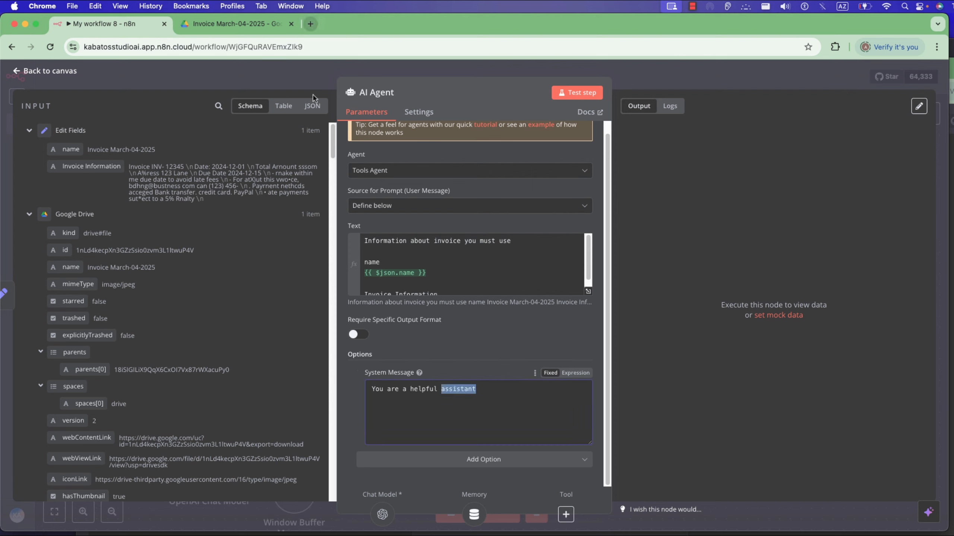
left_click(303, 254)
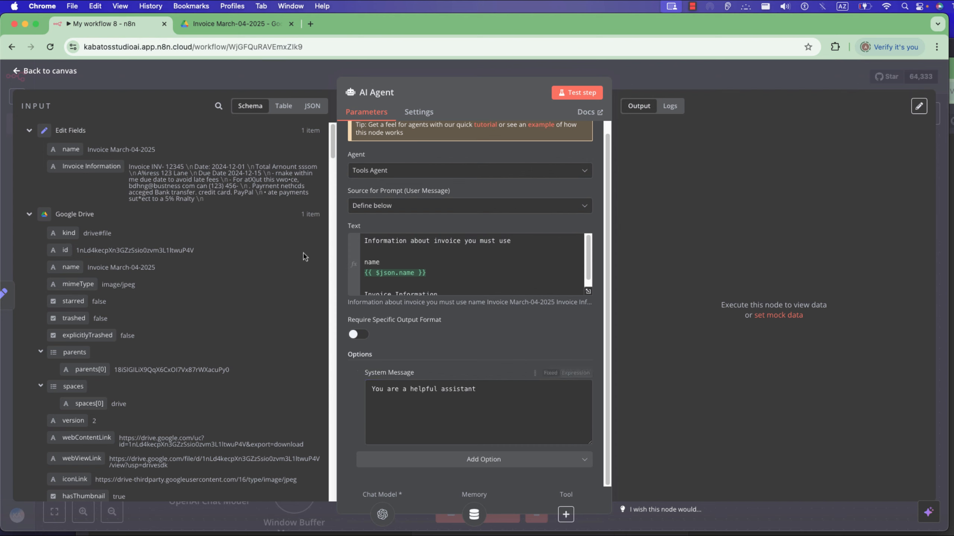
triple_click(393, 390)
key("super+v")
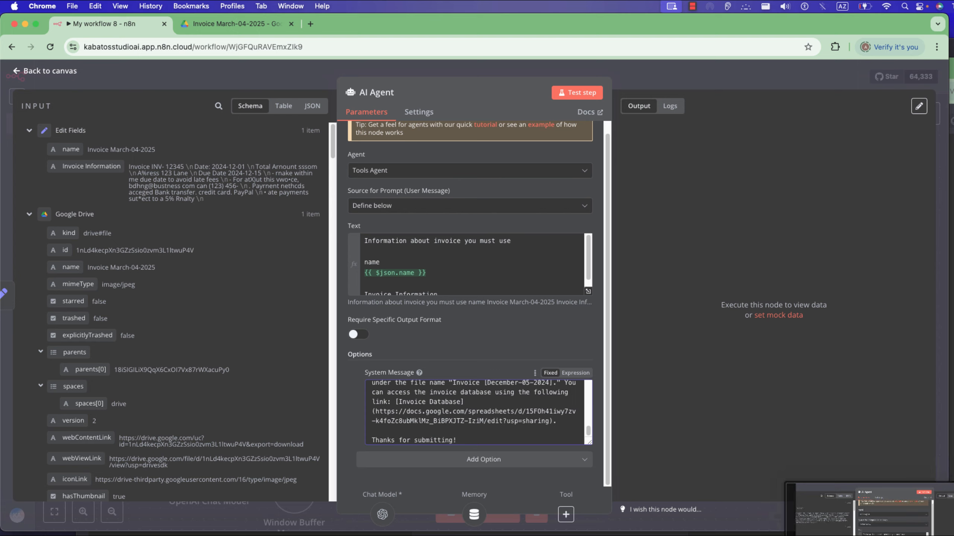
Open ChatGPT in a new browser tab and attach the captured screenshot of the AI Agent settings to the message.
left_click(892, 504)
left_click(794, 93)
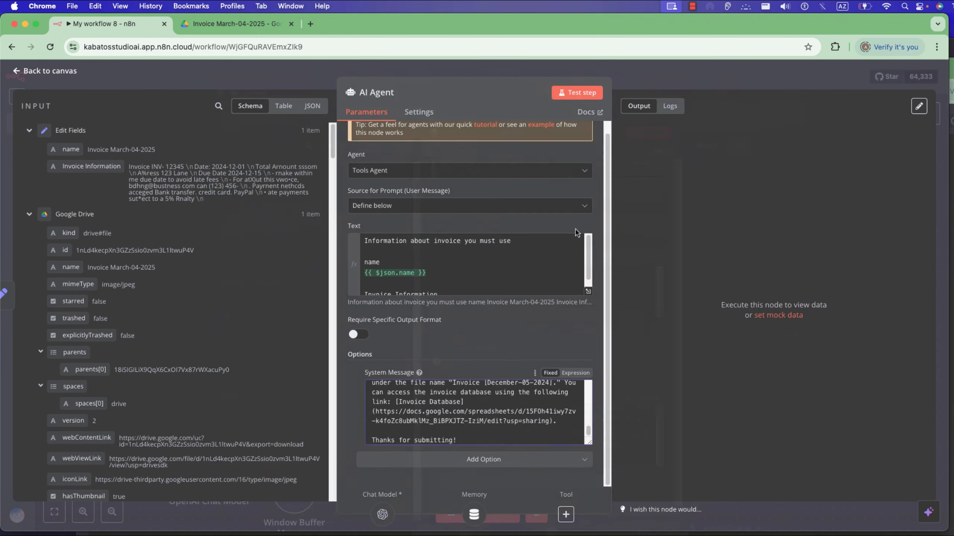
left_click(310, 24)
type("cha")
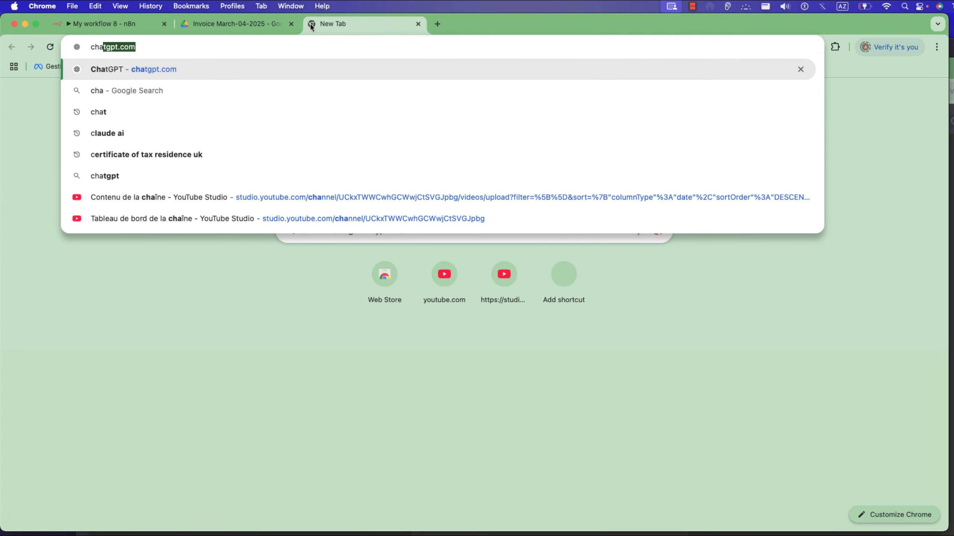
key("Return")
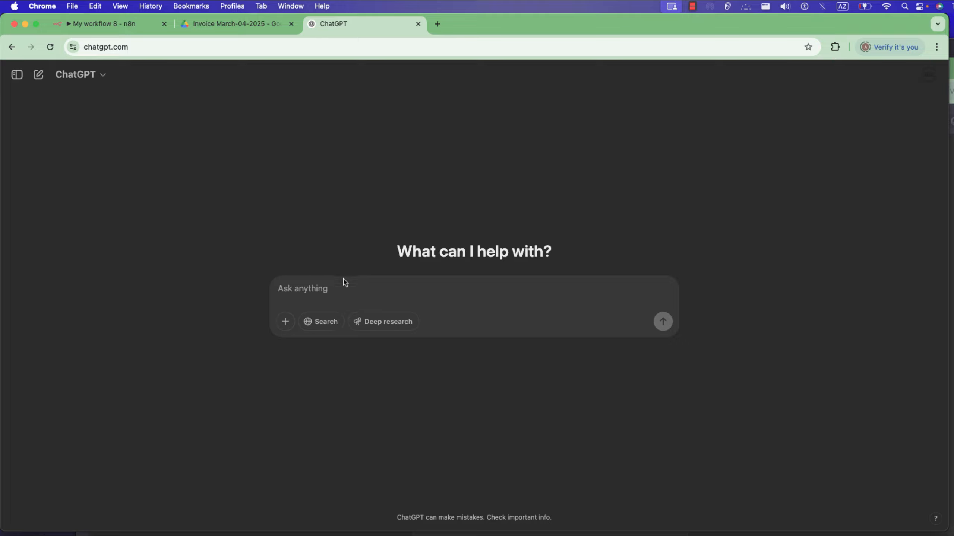
key("super+v")
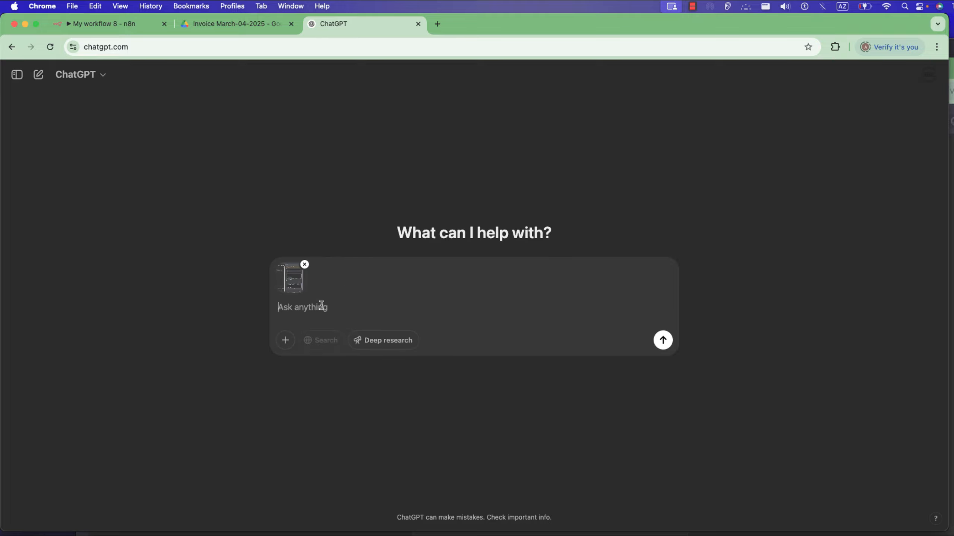
Write the ChatGPT prompt "create a system message to allow my ai agent to analye the invoice" without sending it.
type("create a ")
type("systement")
type("mes")
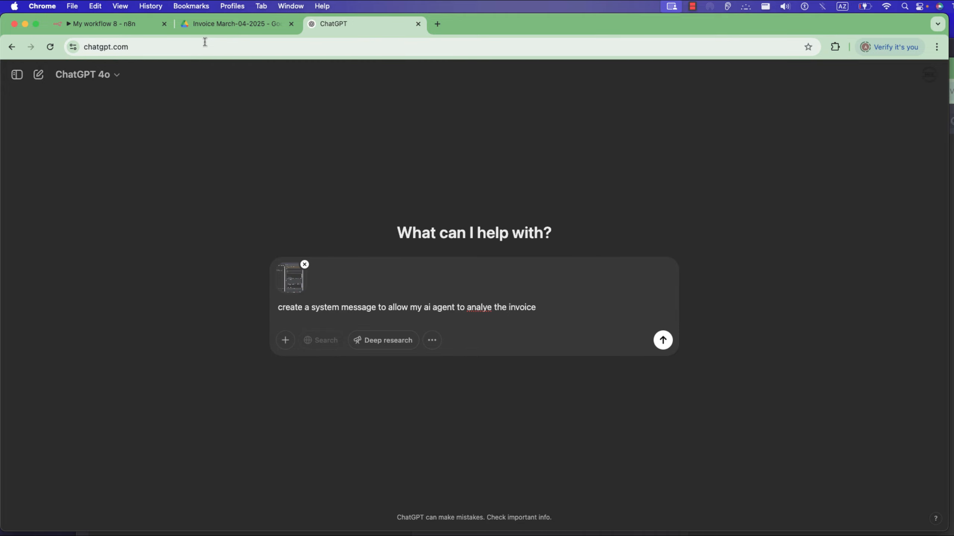
Back in n8n, expand the system message as an expression and clear the example invoice number, date, total amount, billing address and due date.
left_click(114, 19)
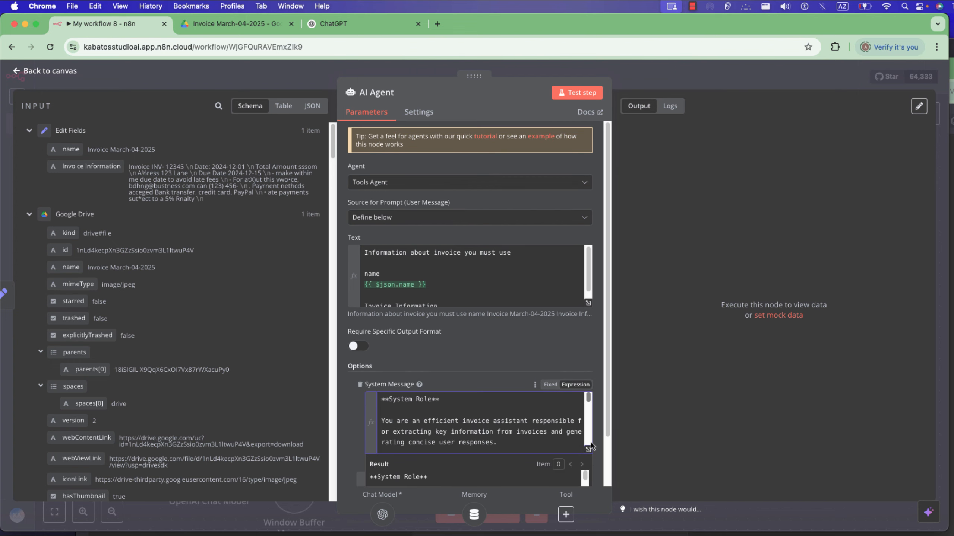
left_click(589, 452)
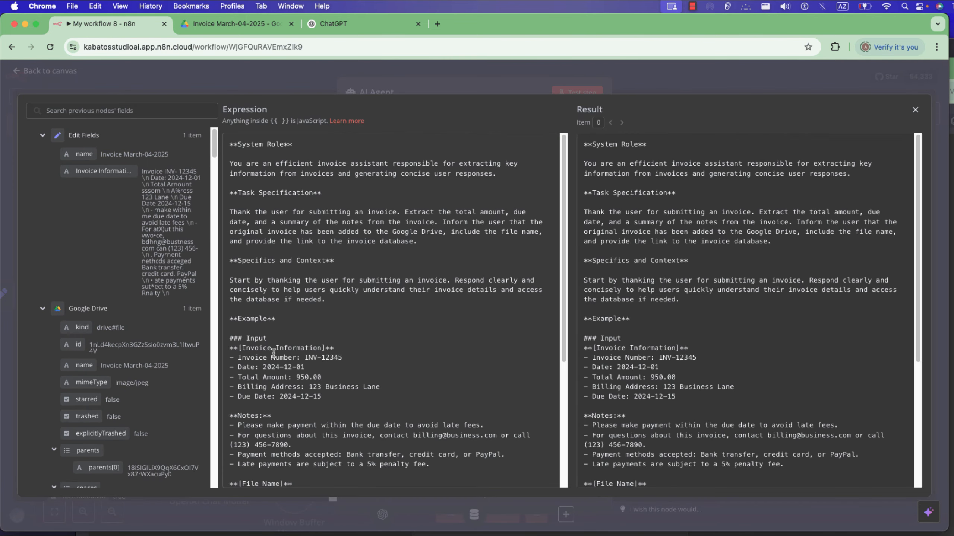
left_click_drag(258, 366, 312, 356)
key("BackSpace")
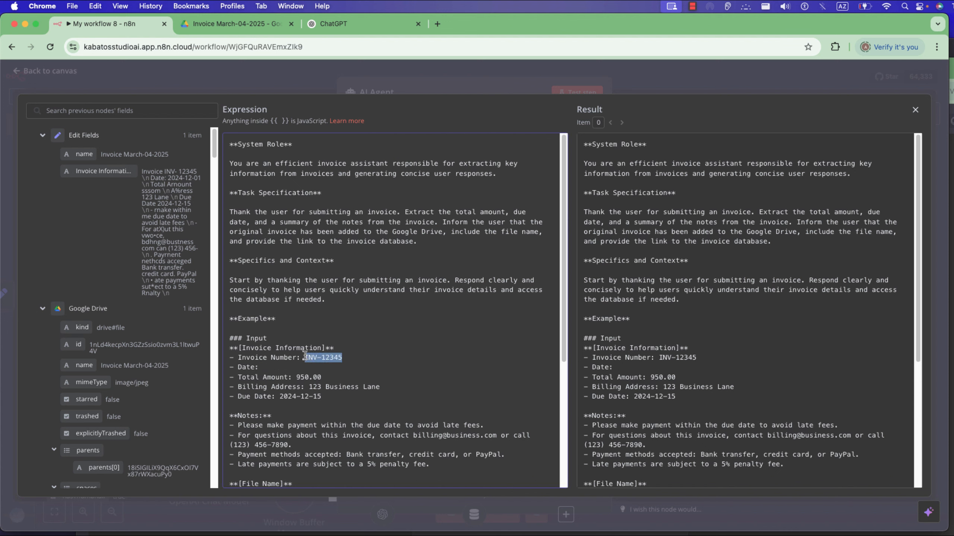
key("BackSpace")
left_click_drag(380, 387, 280, 397)
key("BackSpace")
key("BackSpace")
key("BackSpace")
Map the Google Sheets fields invoice Number and invoice Date to the Invoice Number and Date lines of the system message.
scroll(171, 370, "down", 2)
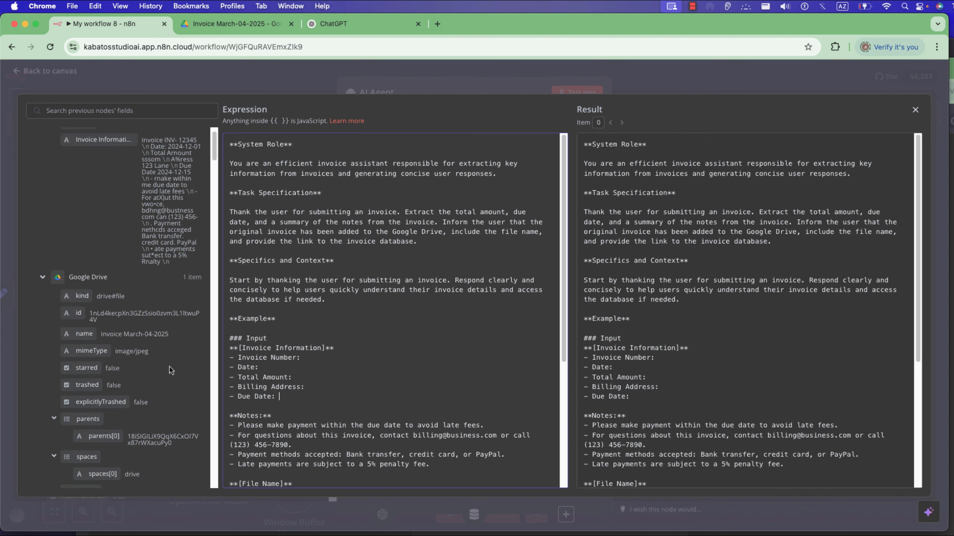
scroll(171, 369, "down", 20)
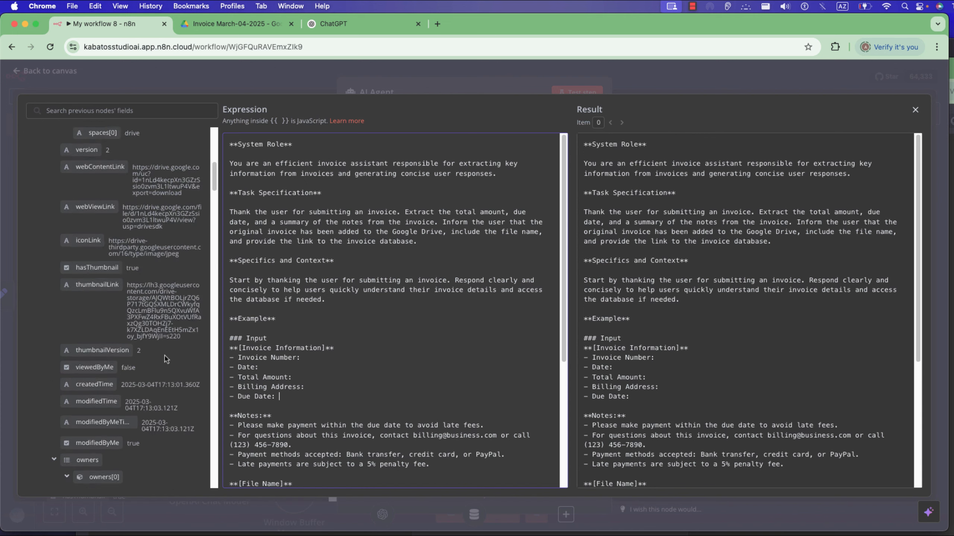
scroll(166, 358, "down", 20)
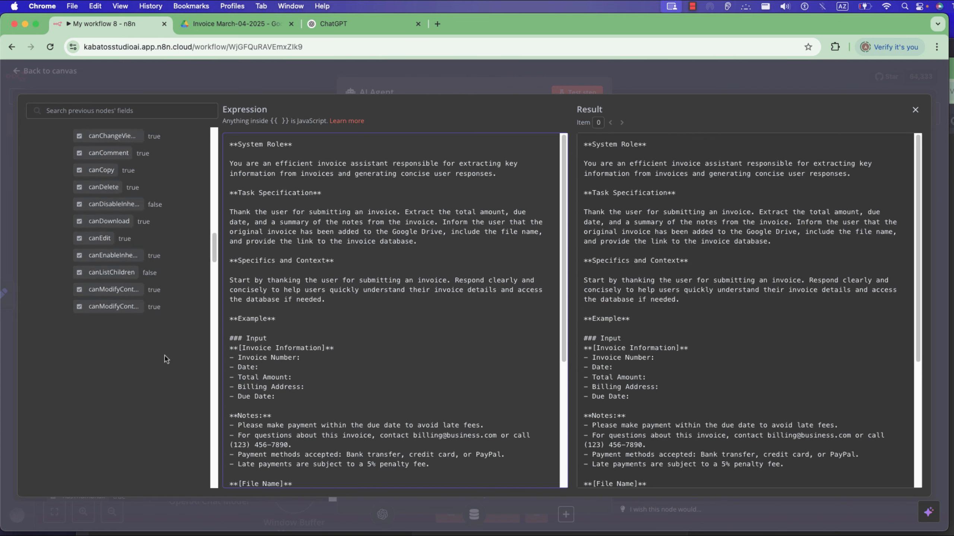
scroll(166, 359, "down", 20)
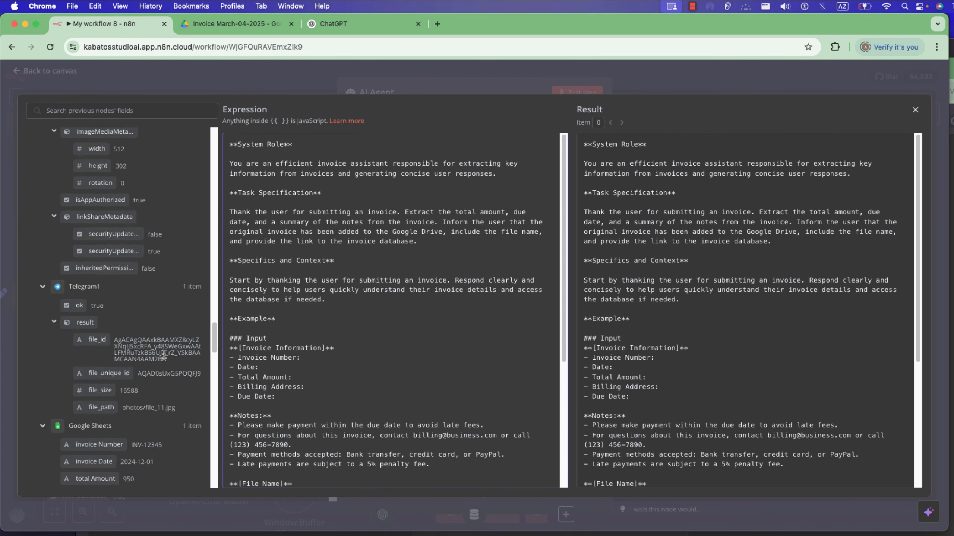
scroll(164, 354, "down", 10)
left_click_drag(115, 239, 343, 359)
left_click_drag(117, 254, 312, 385)
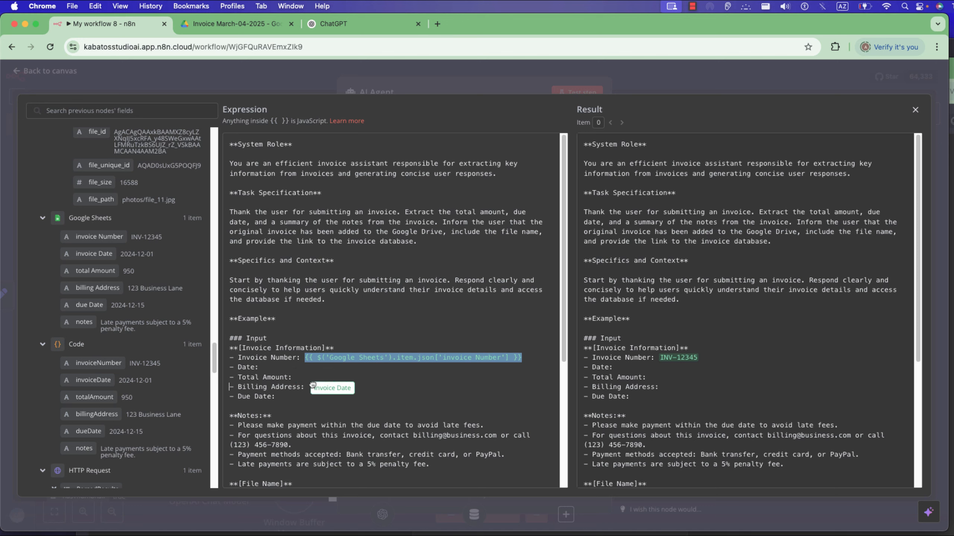
mouse_move(313, 385)
left_mouse_down()
mouse_move(317, 397)
mouse_move(317, 367)
left_mouse_up()
left_click(258, 367)
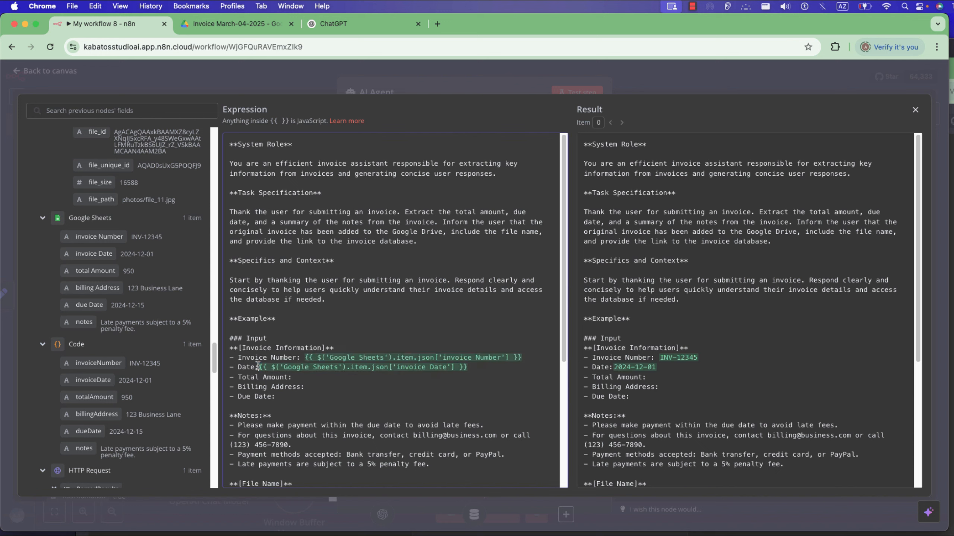
Map the Google Sheets fields total Amount, billing Address and due Date to the matching lines of the system message.
left_click_drag(109, 267, 312, 381)
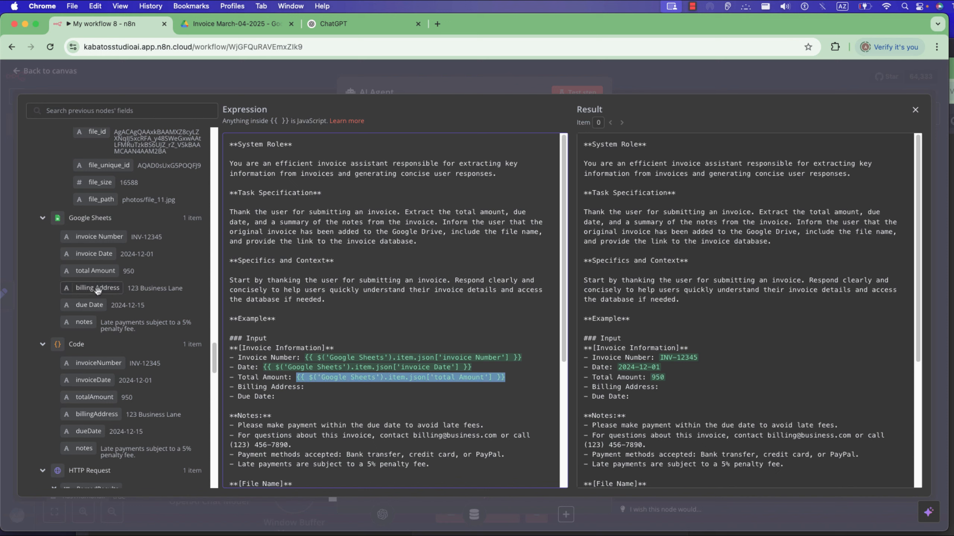
left_click_drag(97, 288, 308, 387)
left_click_drag(322, 390, 321, 390)
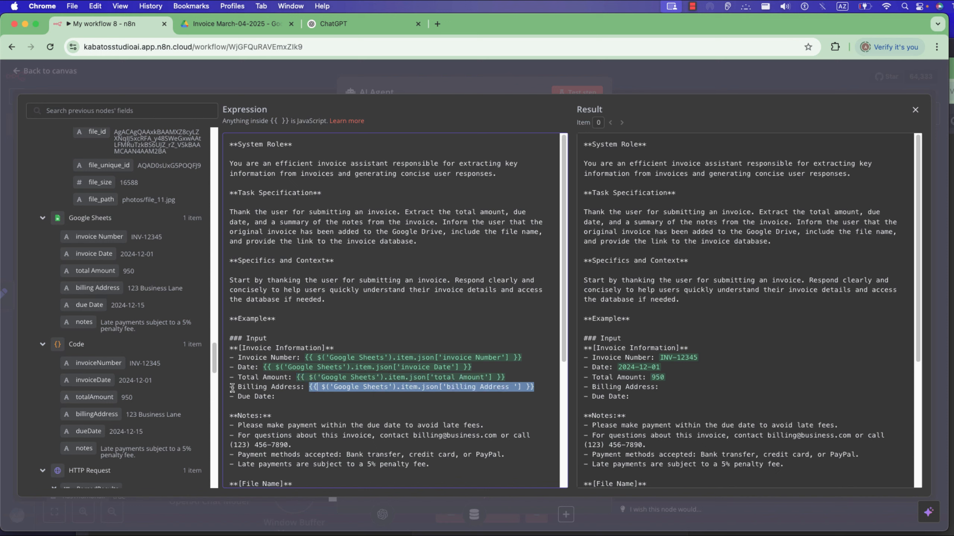
left_click_drag(89, 304, 298, 412)
Delete the example spreadsheet link under Link to the Invoice Database in the system message.
scroll(395, 413, "down", 5)
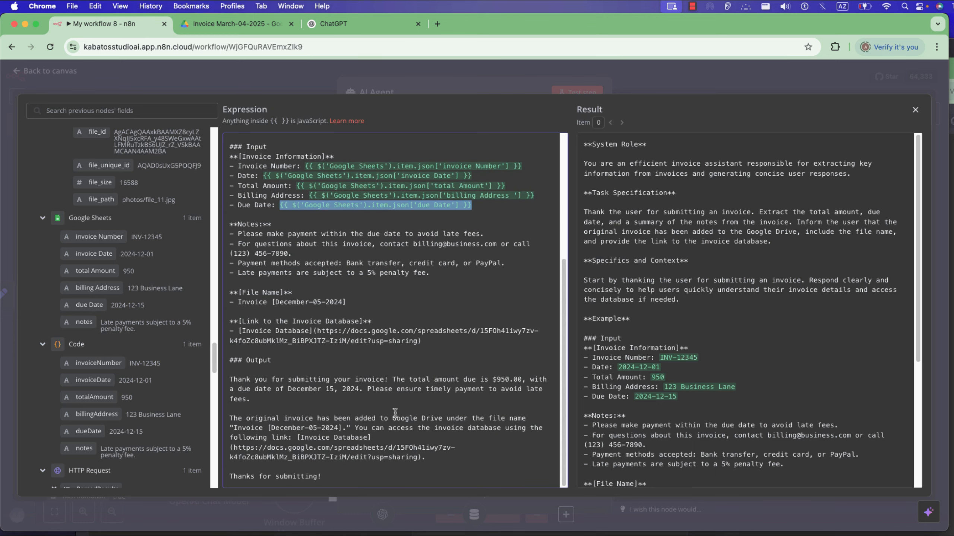
scroll(294, 390, "up", 1)
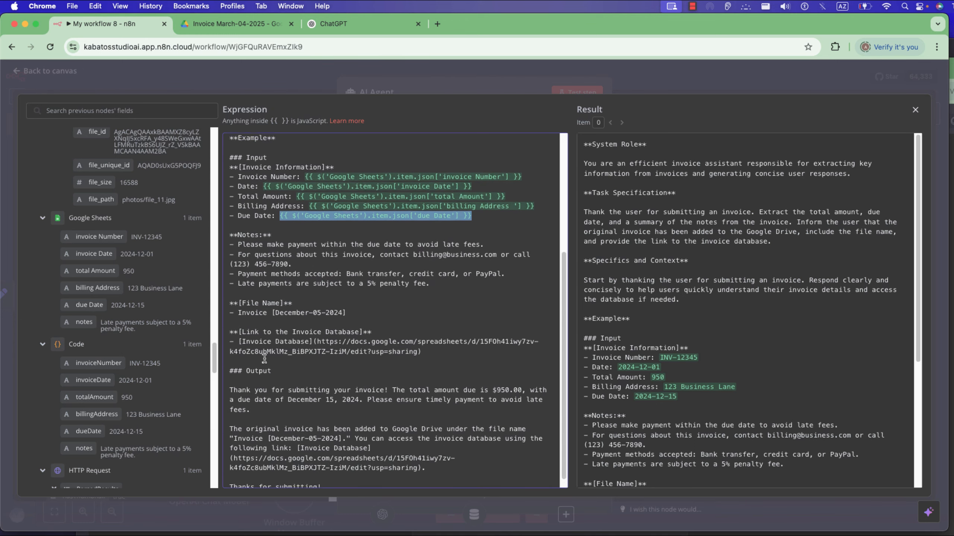
left_click_drag(422, 375, 236, 368)
key("BackSpace")
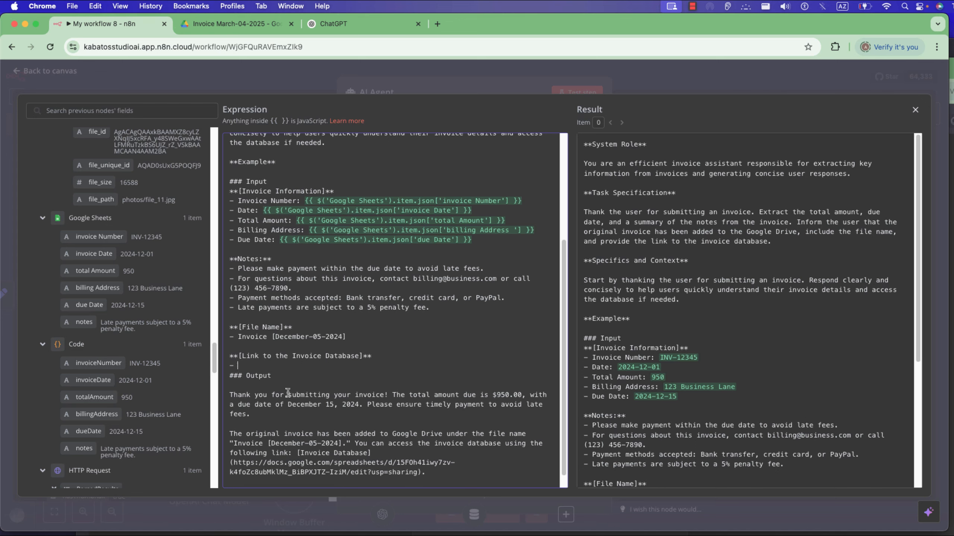
Map the Google Drive webViewLink field to the empty line under Link to the Invoice Database.
scroll(99, 228, "down", 15)
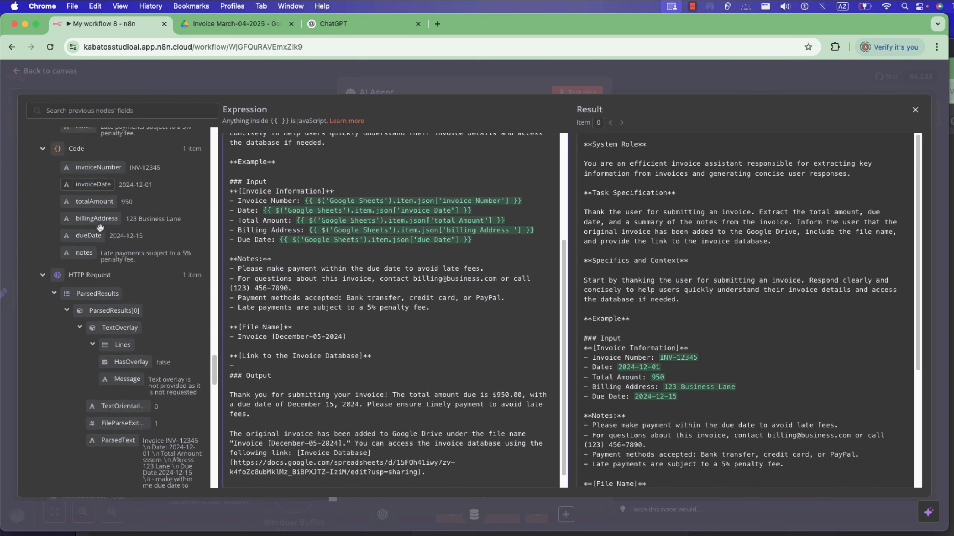
scroll(99, 246, "down", 8)
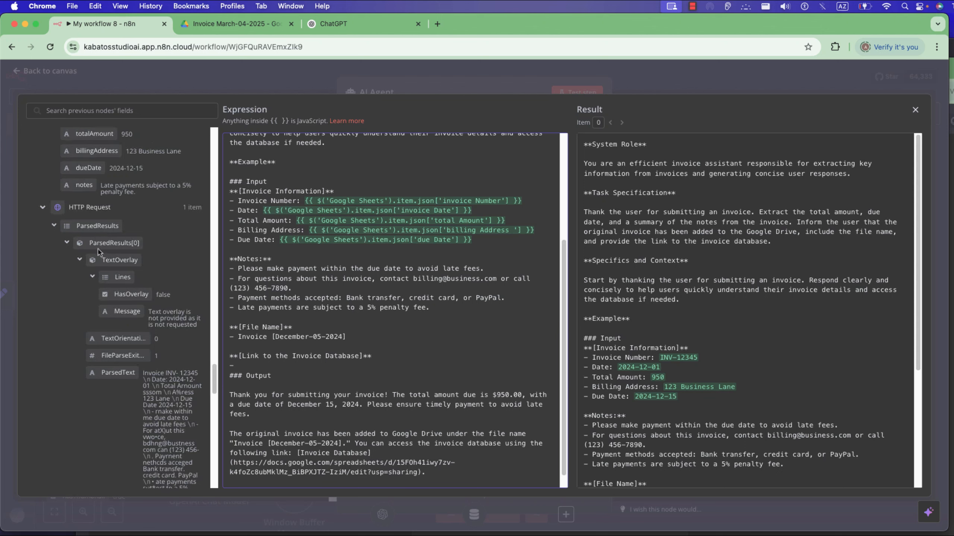
scroll(113, 342, "down", 10)
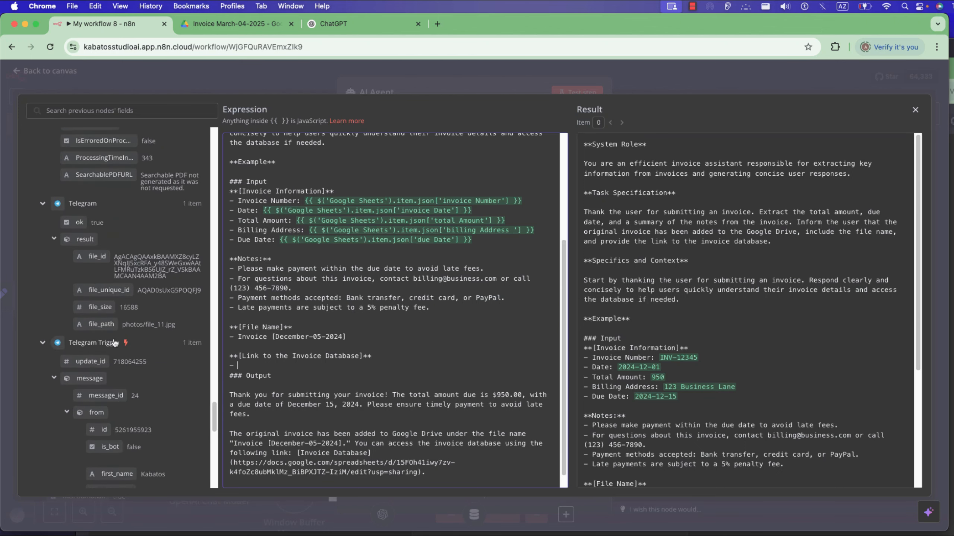
scroll(115, 342, "up", 20)
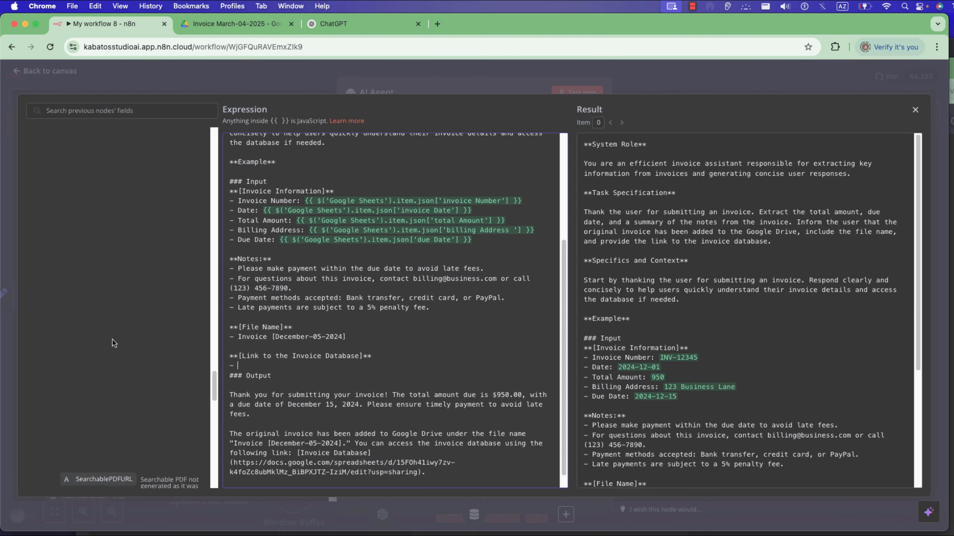
scroll(111, 338, "down", 7)
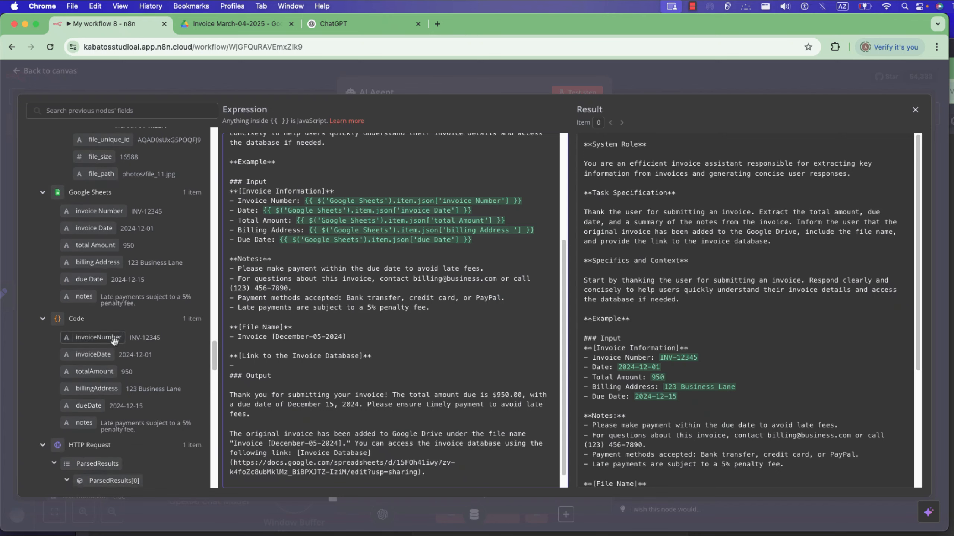
scroll(102, 244, "down", 5)
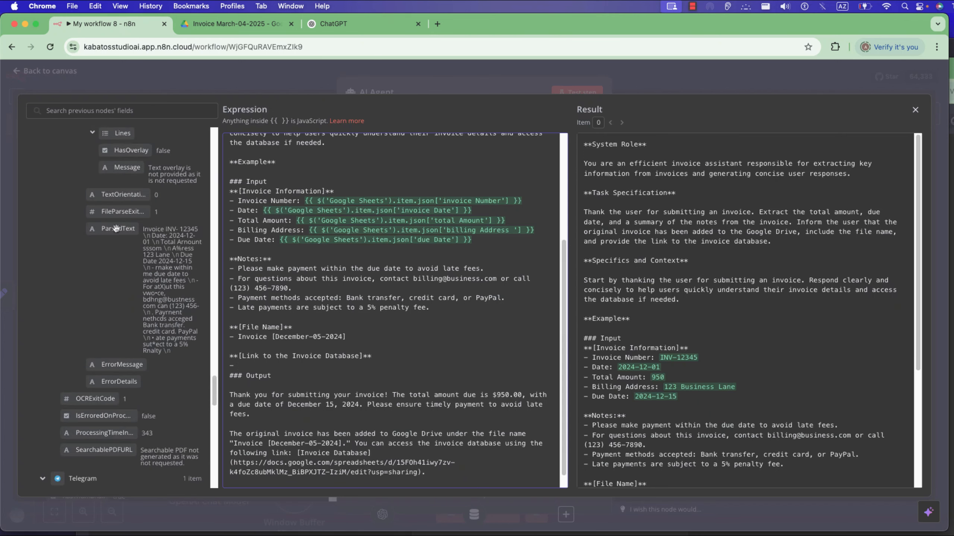
scroll(120, 245, "down", 10)
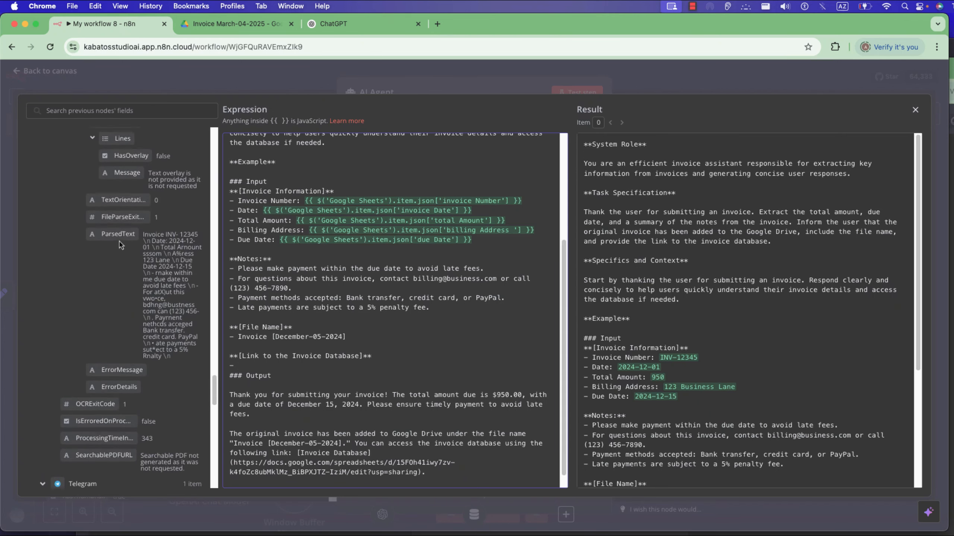
scroll(119, 245, "up", 10)
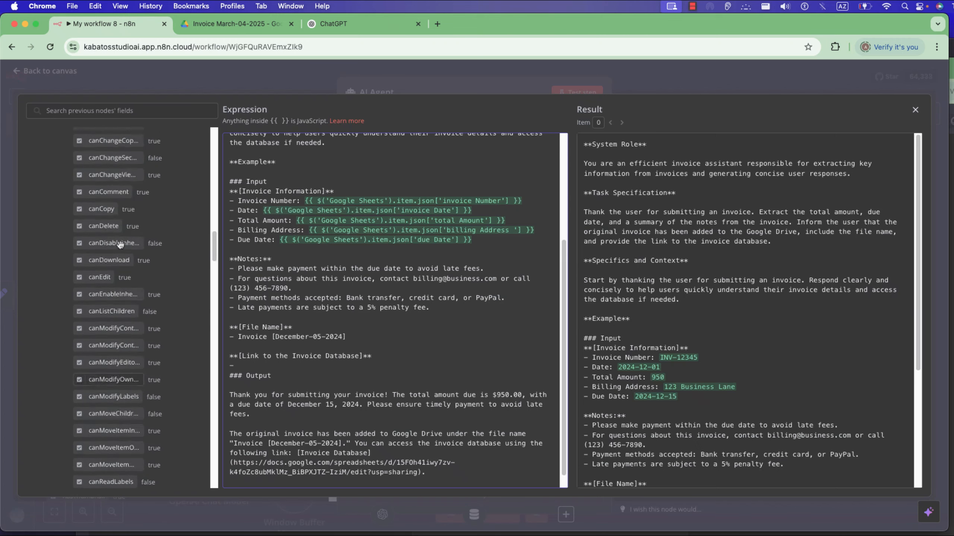
scroll(120, 248, "down", 8)
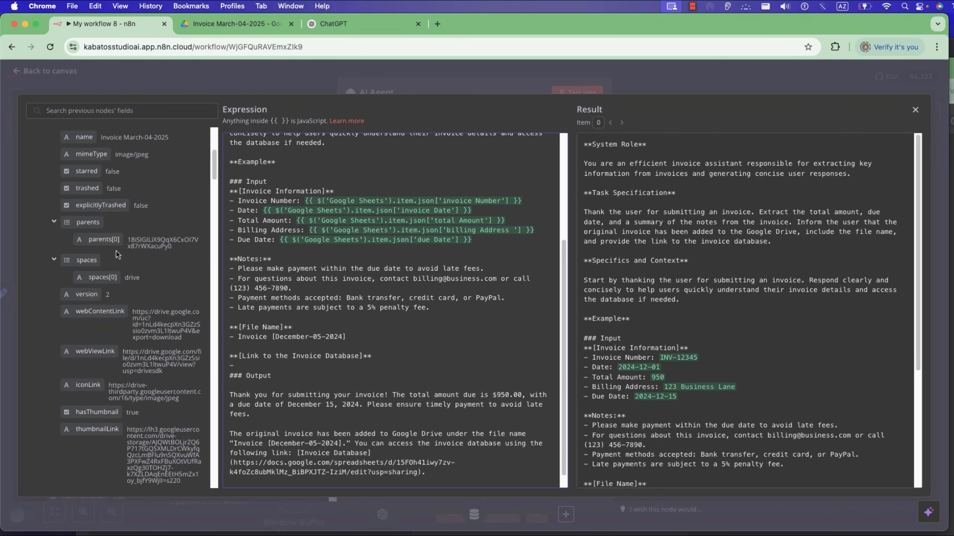
scroll(100, 241, "up", 2)
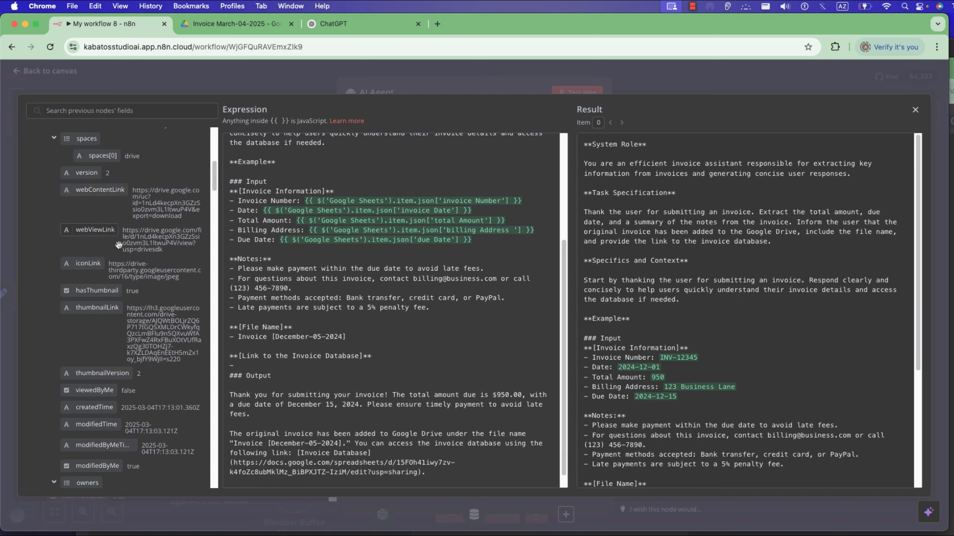
left_click_drag(119, 245, 265, 367)
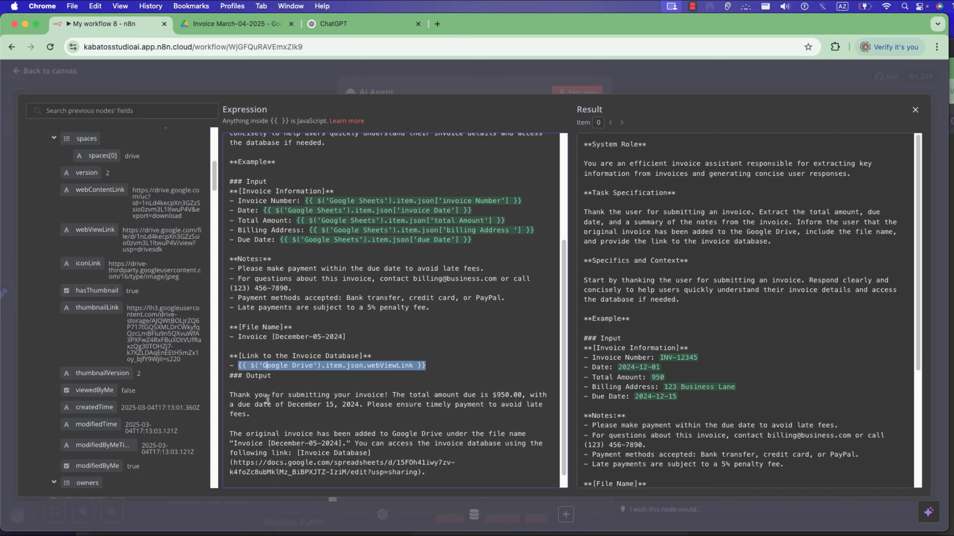
Replace the thank-you paragraph under Output with "Output inforamtion about this invoice" and delete the paragraph about the original invoice and database link.
triple_click(225, 395)
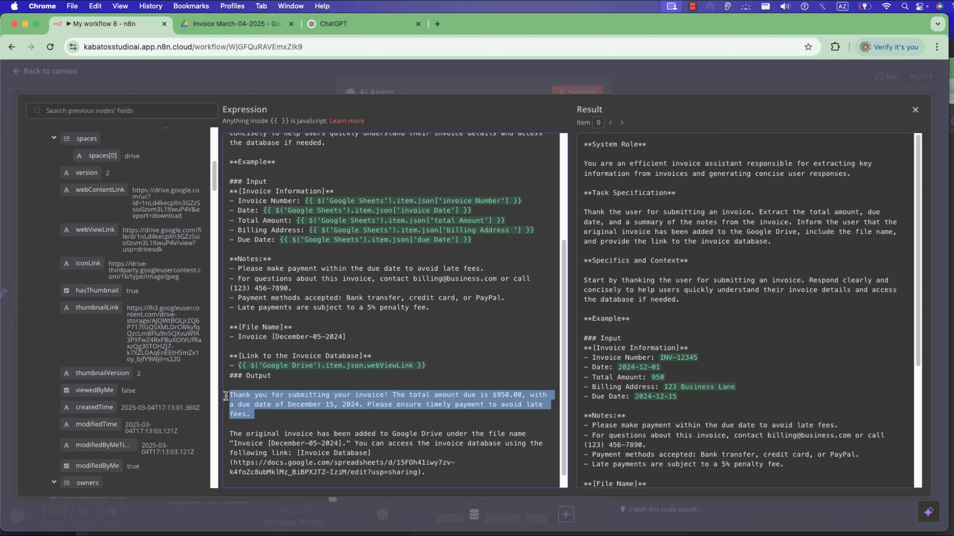
key("BackSpace")
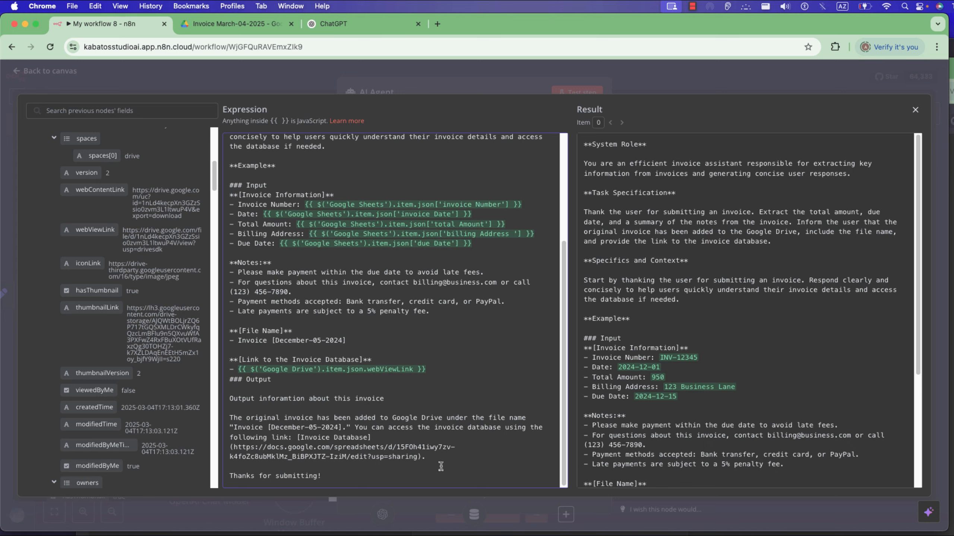
left_click_drag(444, 461, 232, 418)
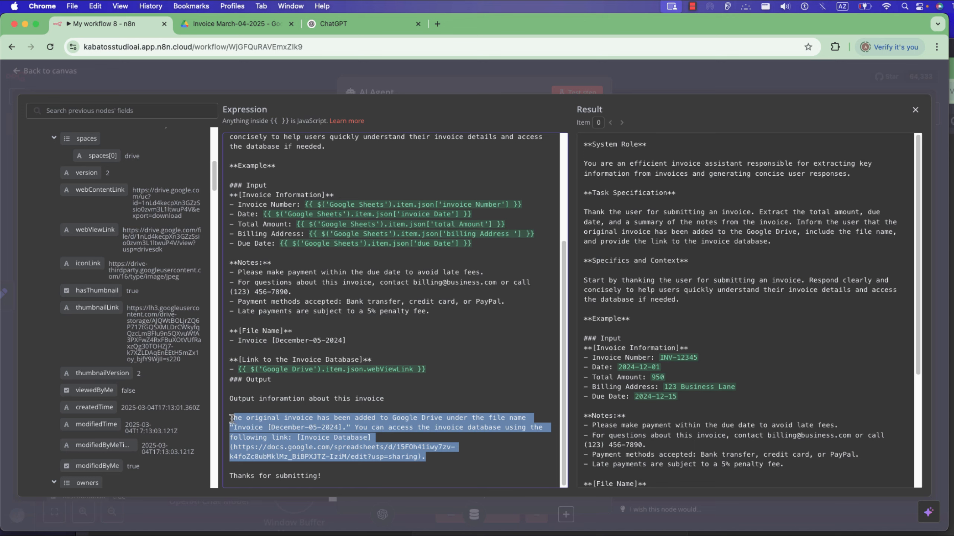
key("BackSpace")
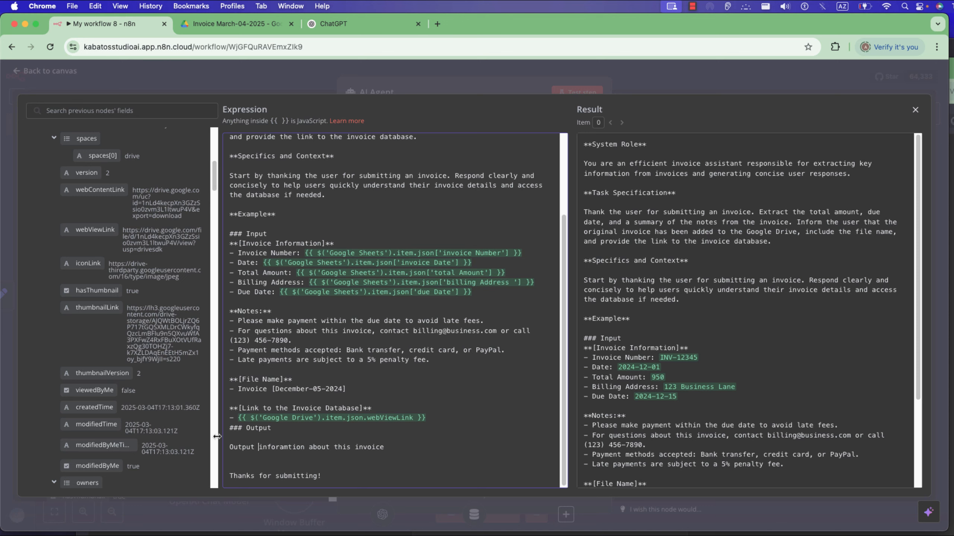
Extend the output instruction to "create a text and Output inforamtion about this invoice" and return to the workflow canvas.
type("Create ")
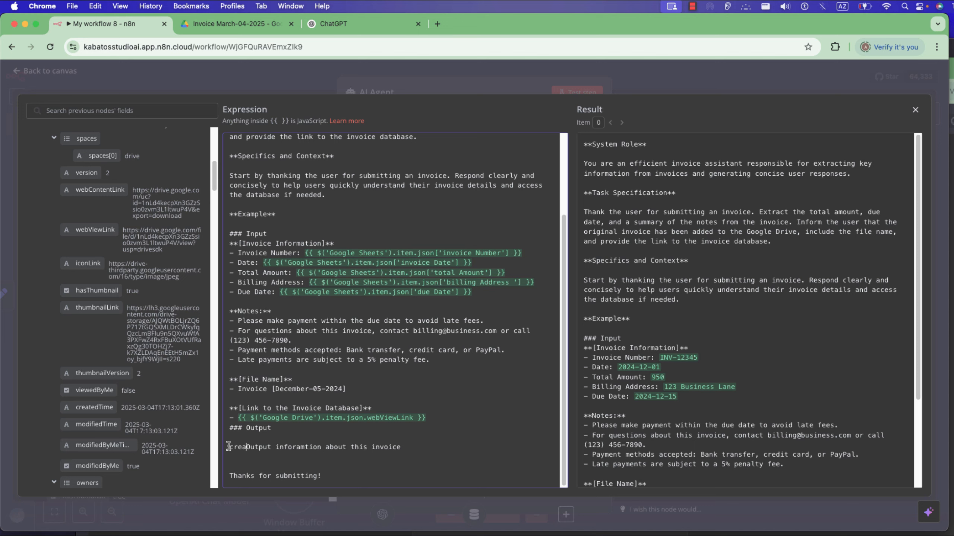
type("a text ")
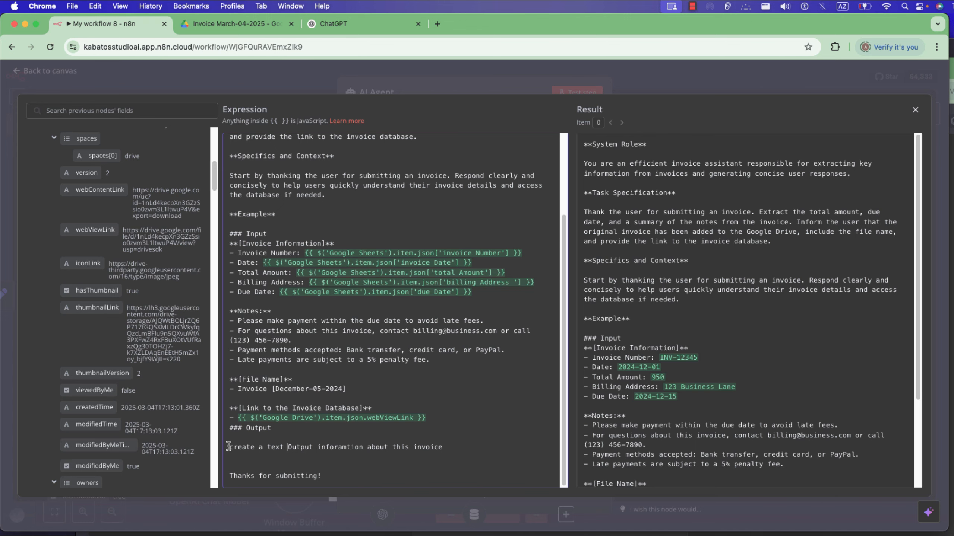
type("and")
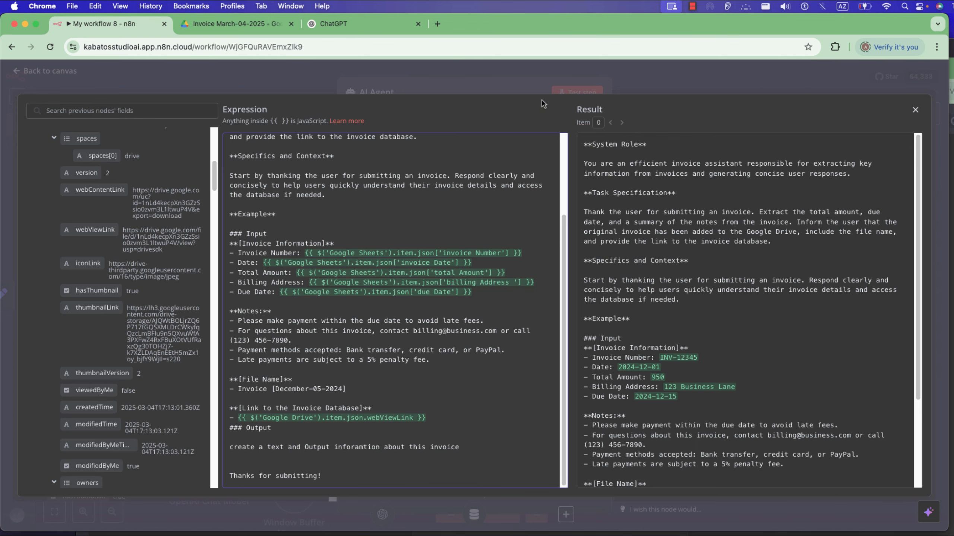
left_click(533, 84)
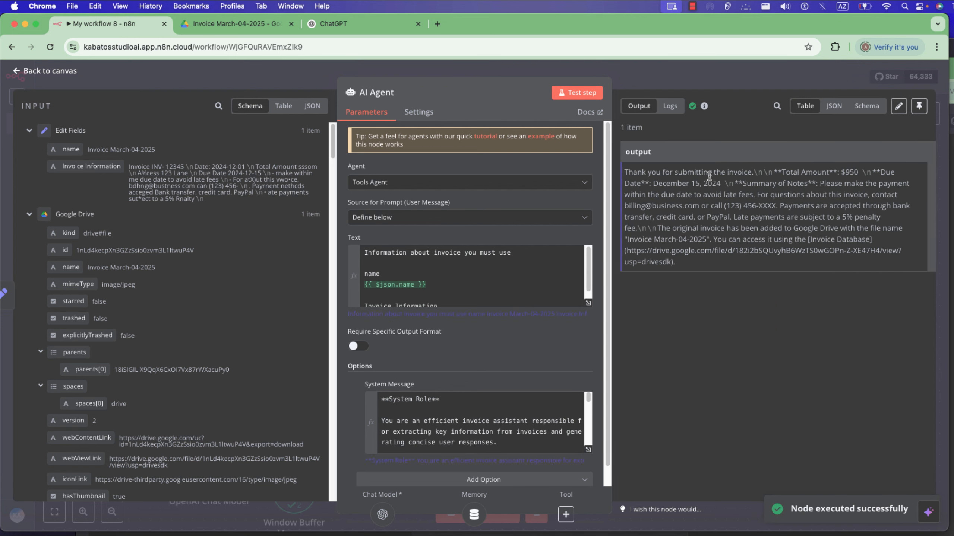
left_click(707, 83)
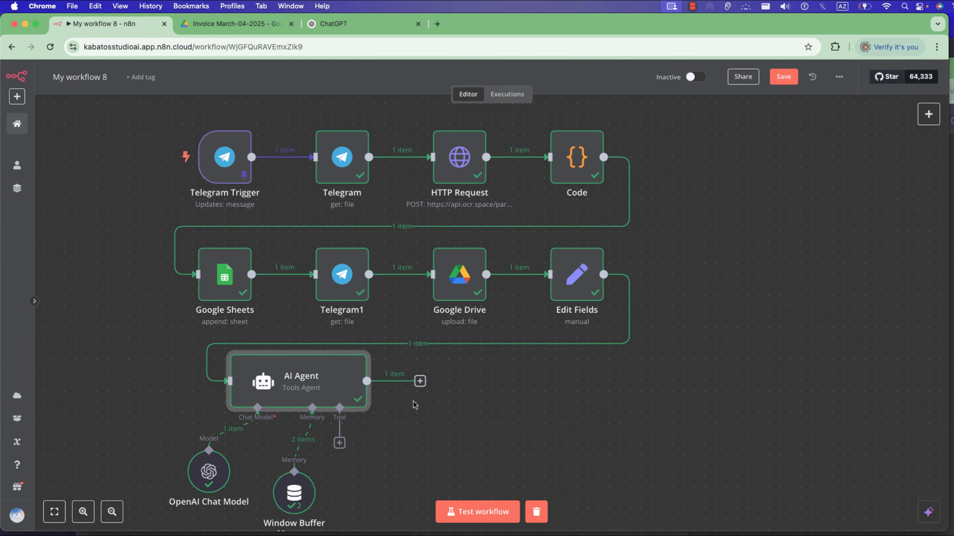
Add a Telegram node with the Send Message operation after the AI Agent.
left_click(419, 381)
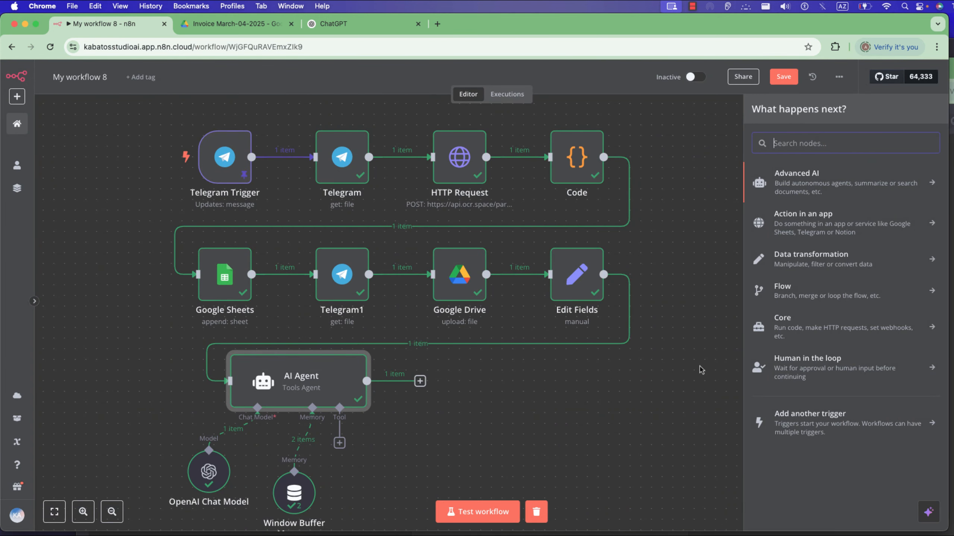
type("telegramü")
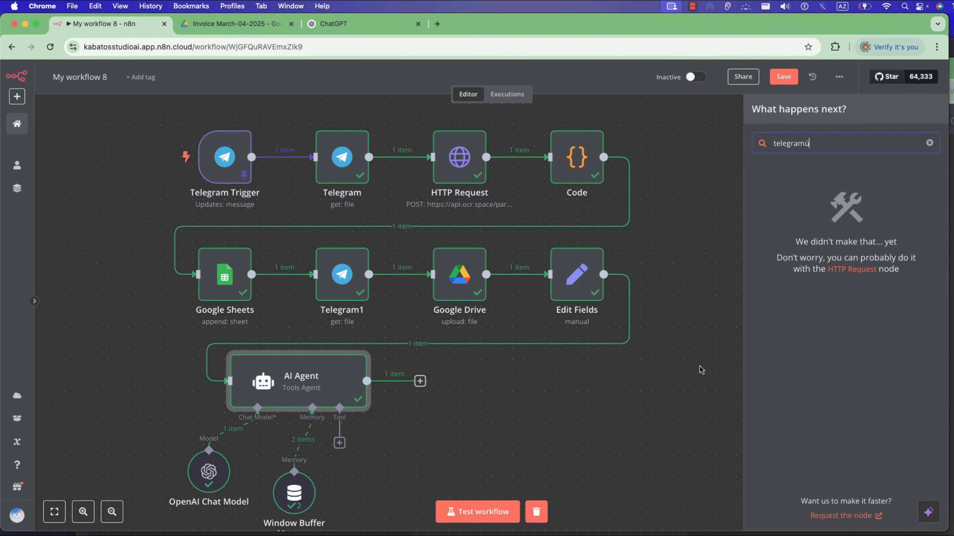
key("BackSpace")
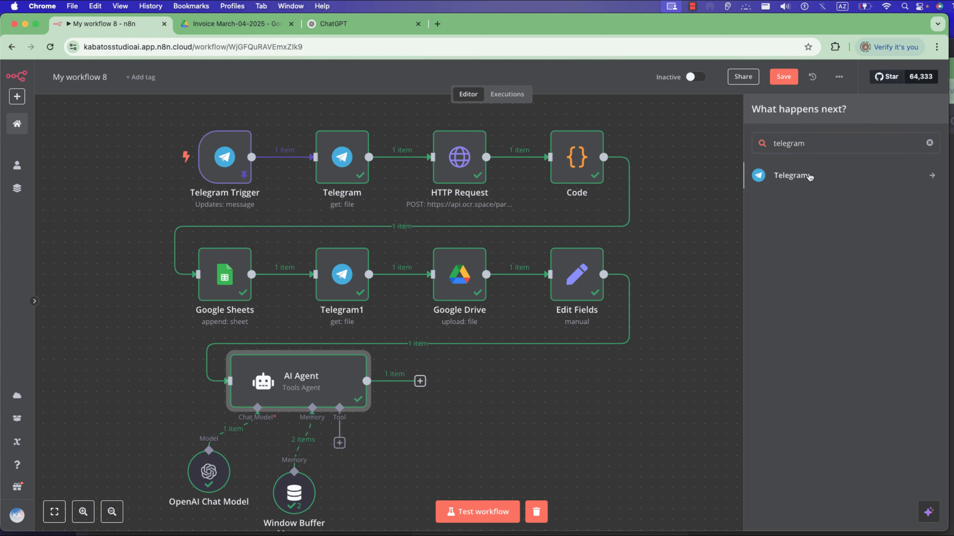
left_click(808, 176)
scroll(817, 371, "down", 10)
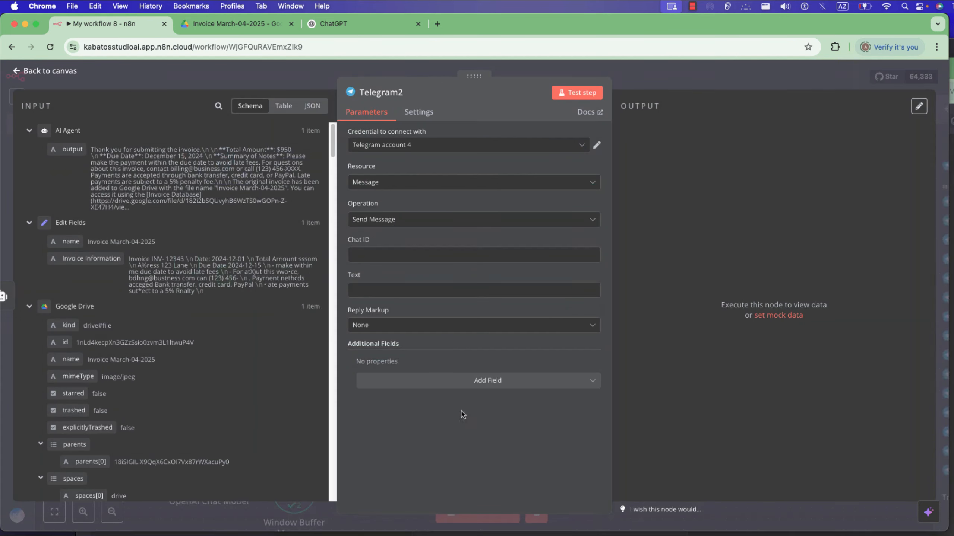
Map the chat id from the Telegram Trigger message to the new Telegram node's Chat ID.
scroll(87, 310, "down", 5)
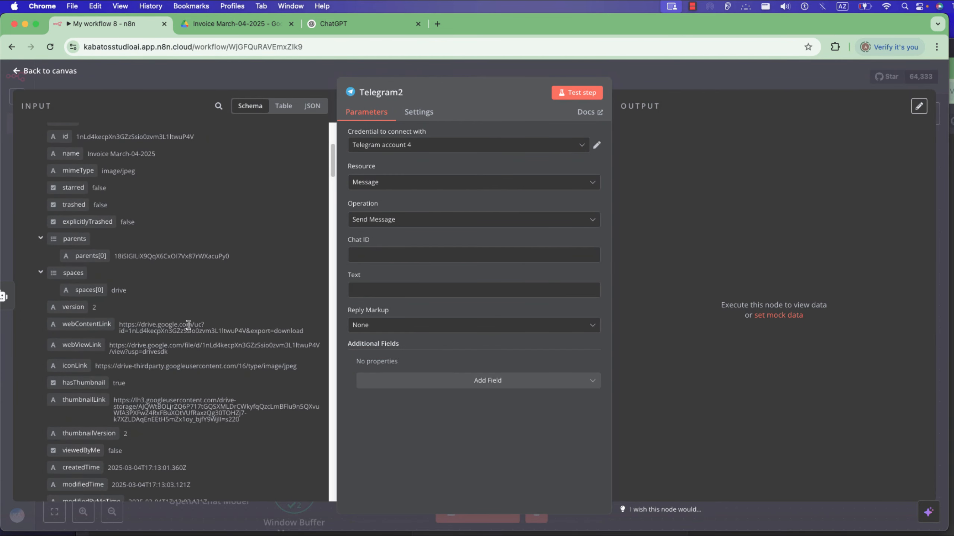
scroll(124, 345, "down", 10)
scroll(125, 356, "down", 15)
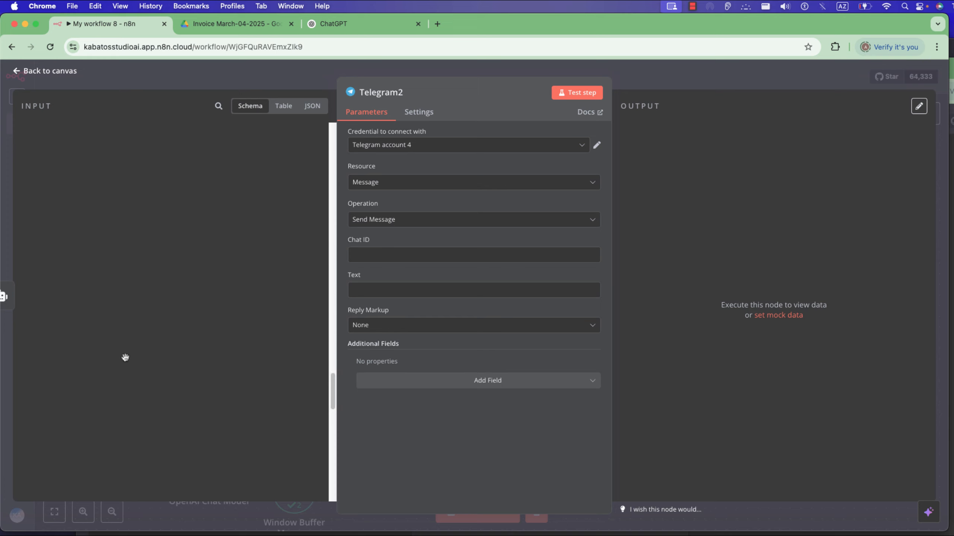
scroll(100, 262, "down", 4)
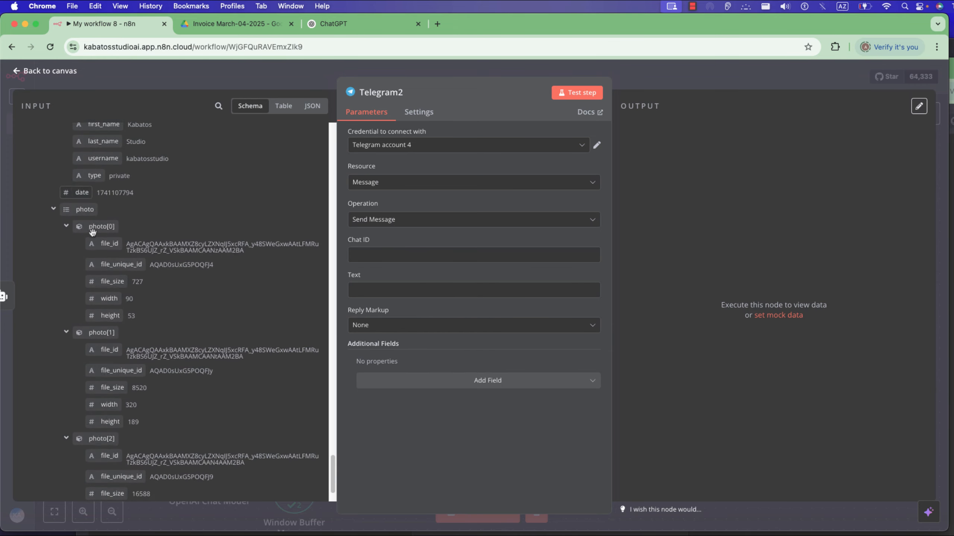
scroll(107, 275, "up", 6)
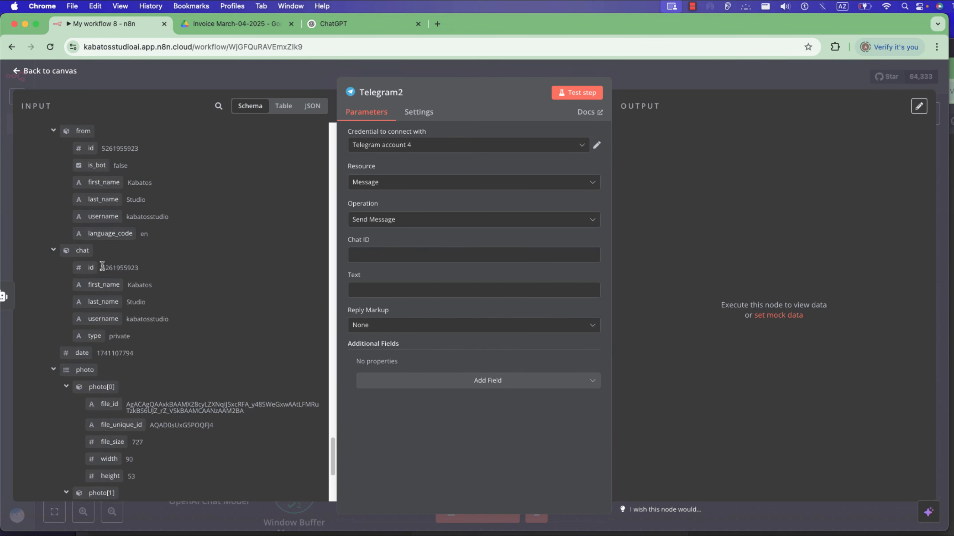
left_click_drag(91, 308, 388, 258)
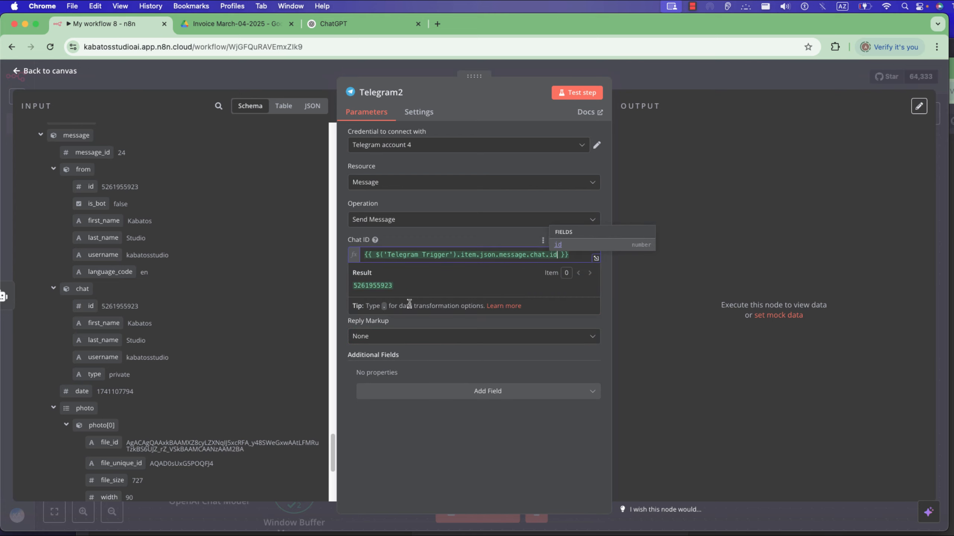
left_click(346, 289)
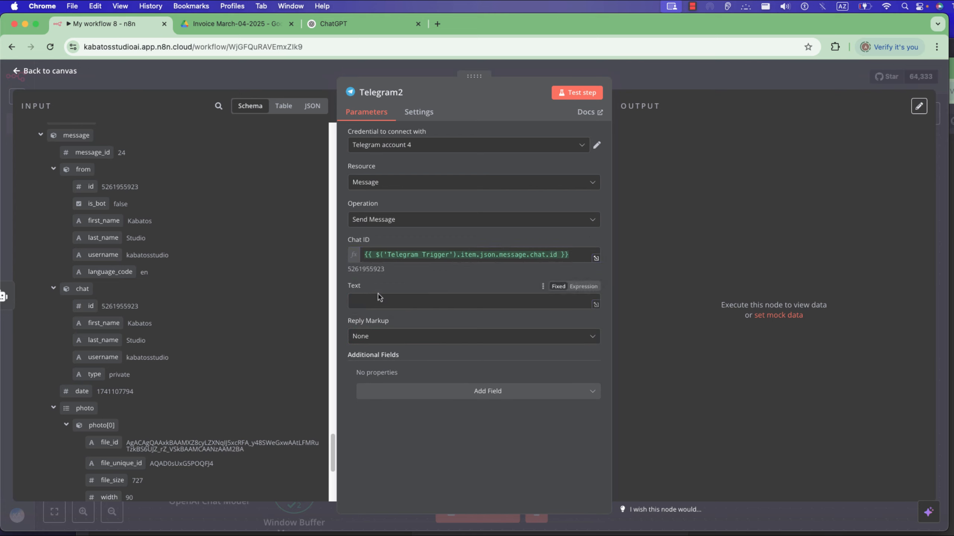
Map the AI Agent output field to the Telegram message's Text.
scroll(149, 266, "down", 15)
scroll(149, 267, "up", 15)
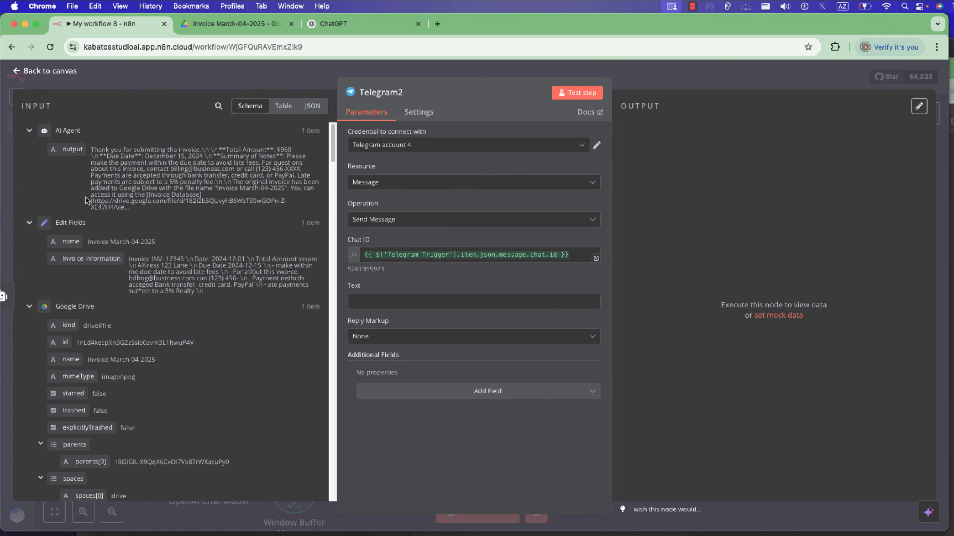
left_click_drag(68, 149, 382, 306)
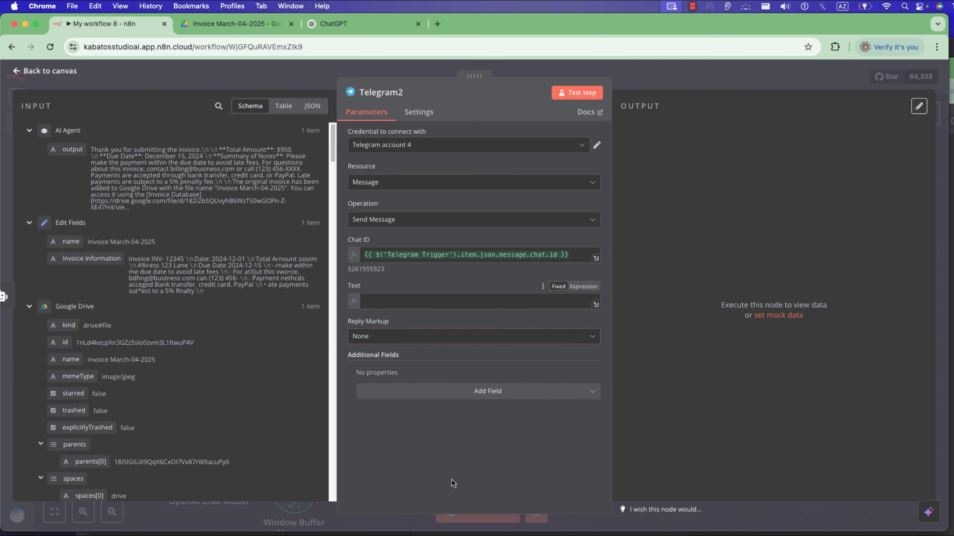
Test the new Telegram send-message node on its own, examine its output, and return to the workflow canvas.
left_click(588, 96)
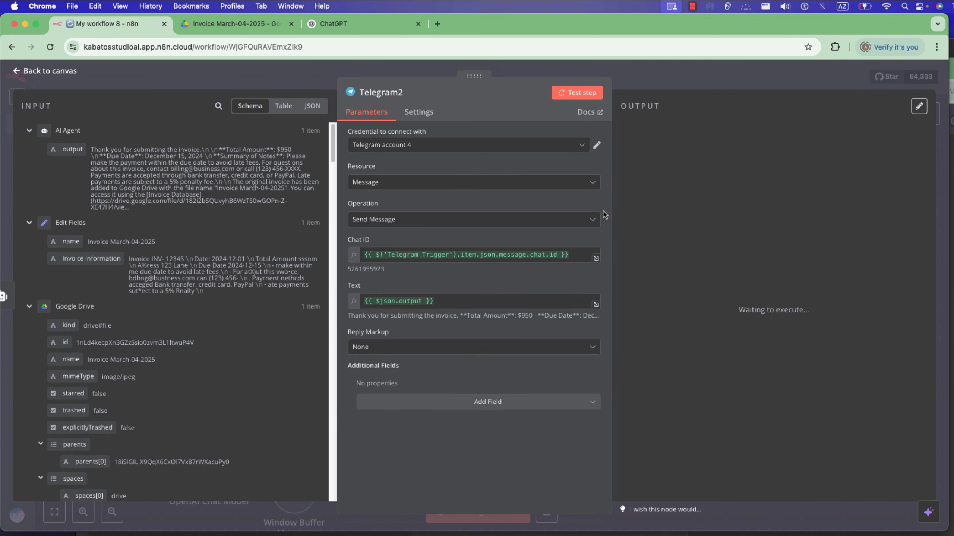
scroll(685, 324, "down", 5)
scroll(685, 324, "down", 3)
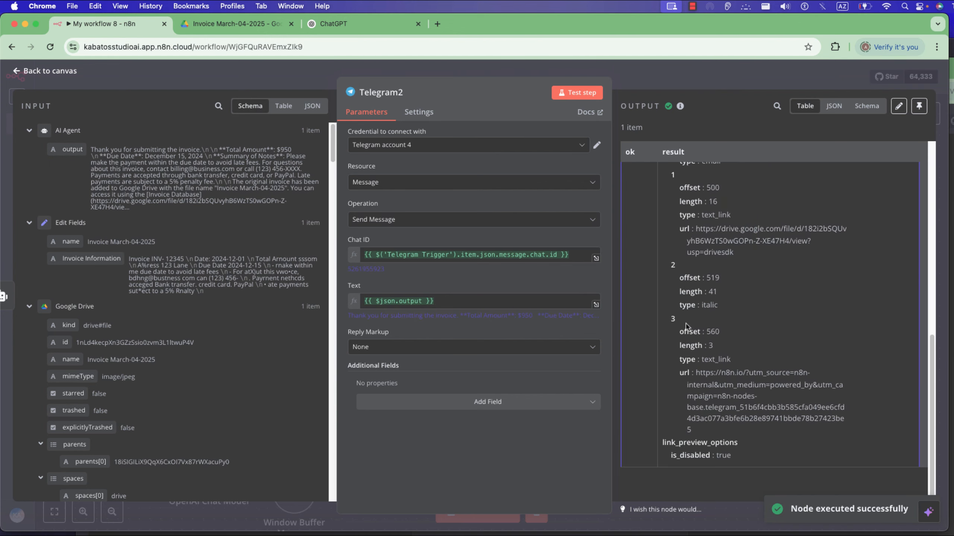
left_click(535, 74)
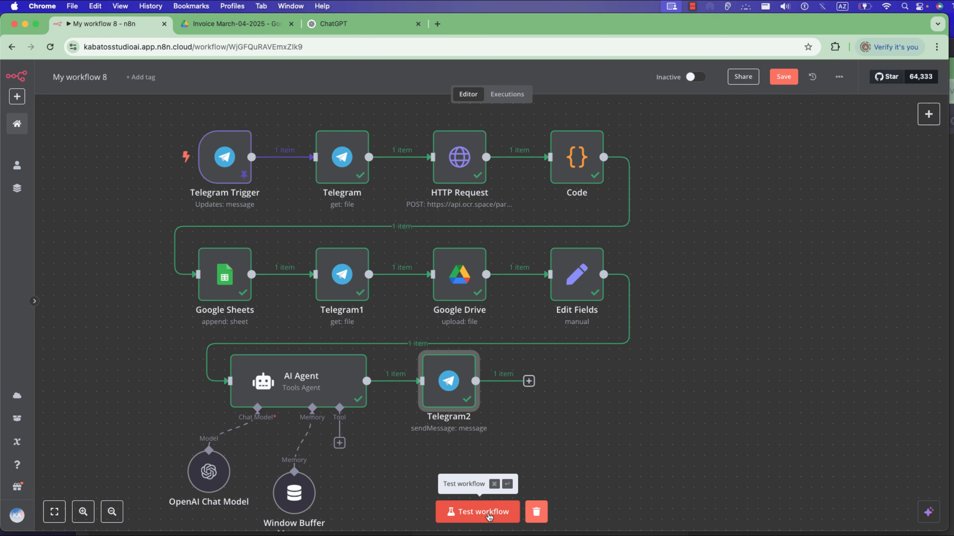
Run the full workflow on the pinned message and unpin the Telegram Trigger's data.
left_click(487, 515)
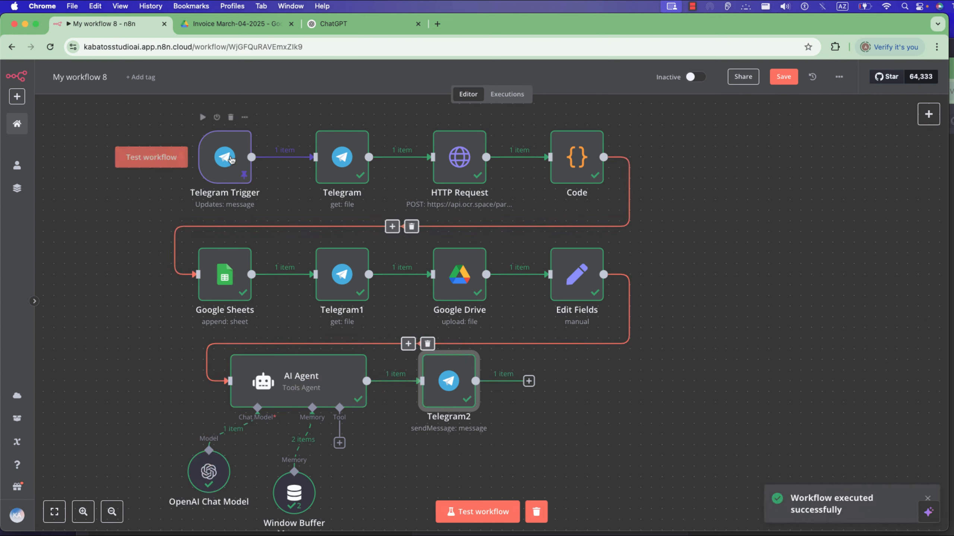
double_click(225, 156)
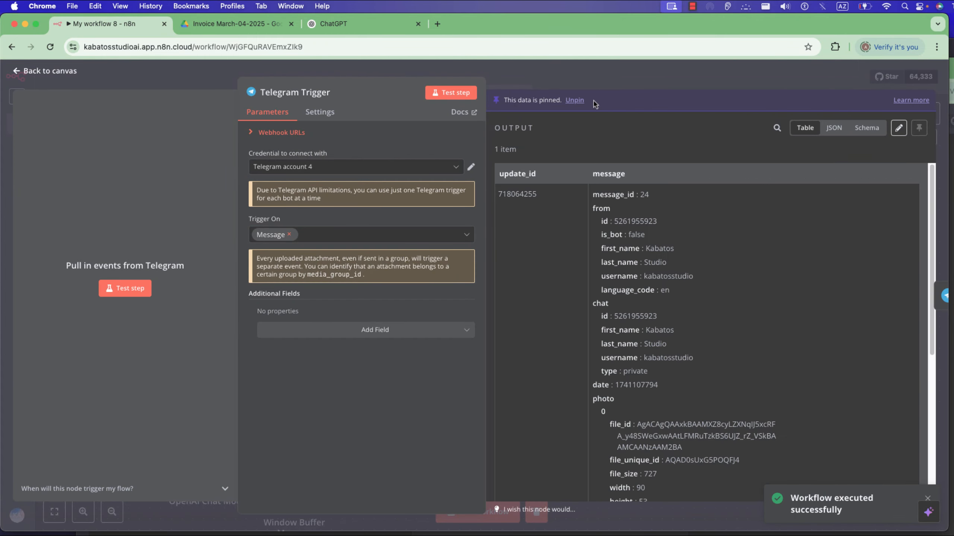
left_click(576, 102)
left_click(569, 80)
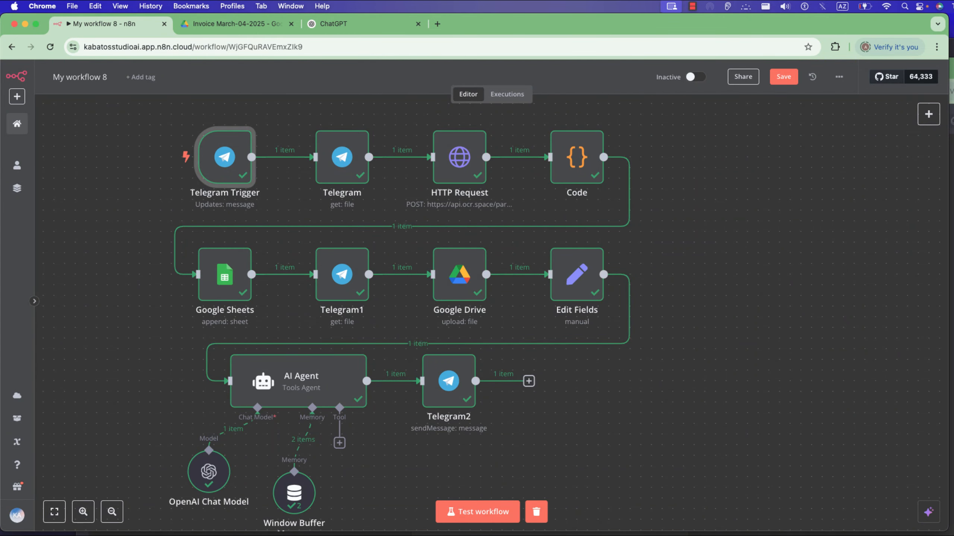
Start a fresh test run of the workflow that listens for a new Telegram message.
left_click(485, 520)
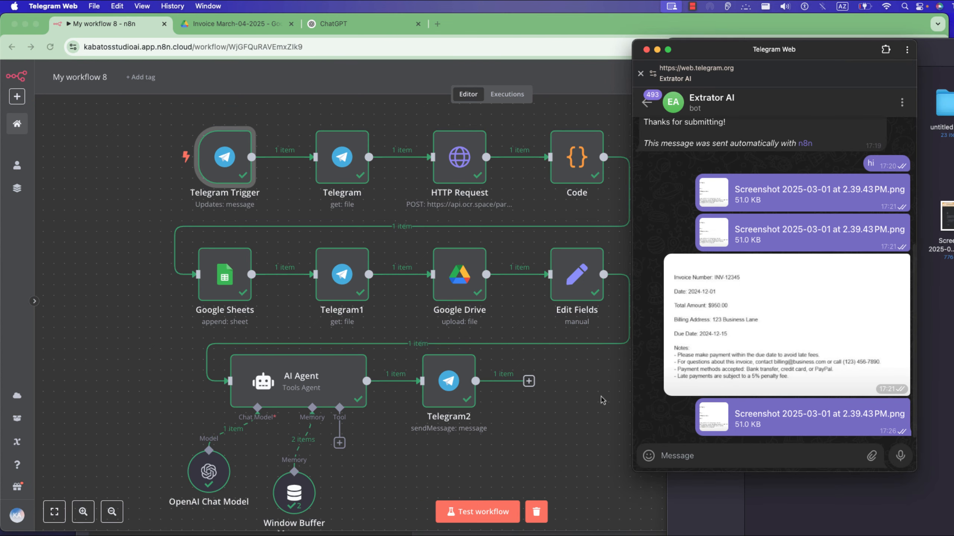
scroll(602, 400, "down", 1)
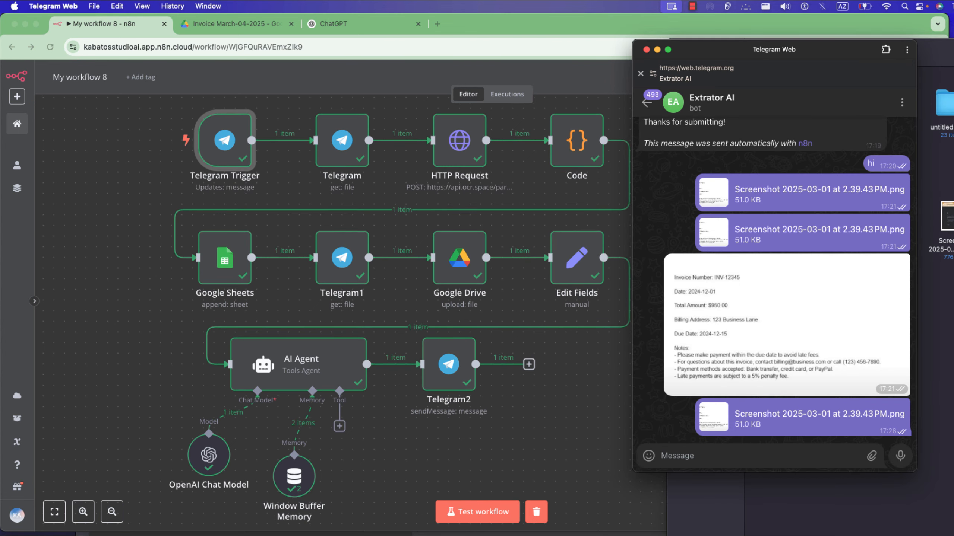
left_click(483, 525)
left_click(488, 515)
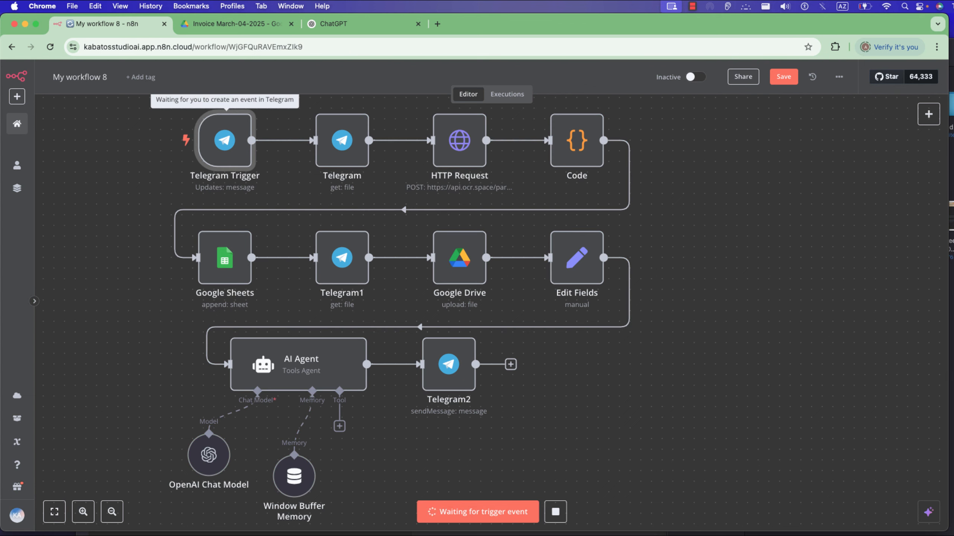
Switch to Telegram Web and send the invoice screenshot from the Downloads folder as a photo to the Extrator AI bot.
left_click(643, 535)
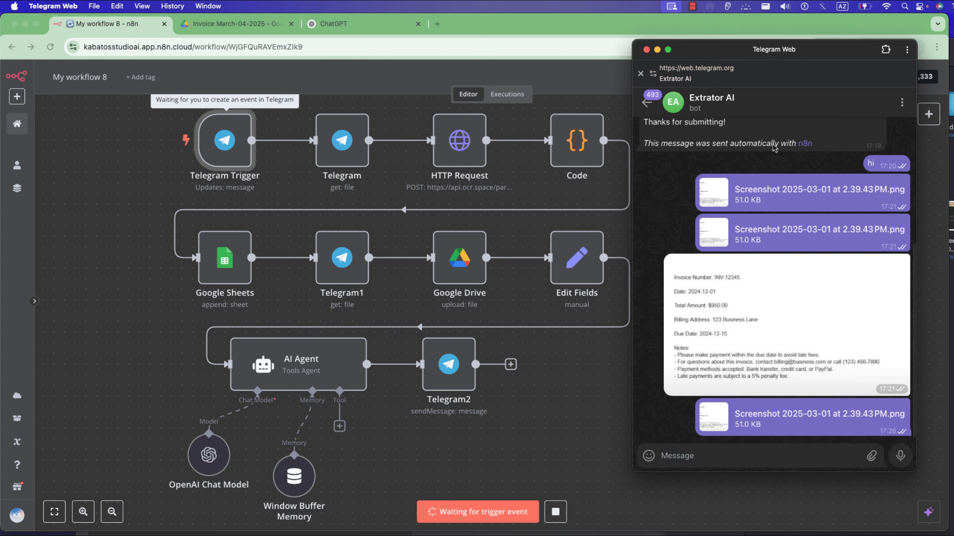
left_click(952, 301)
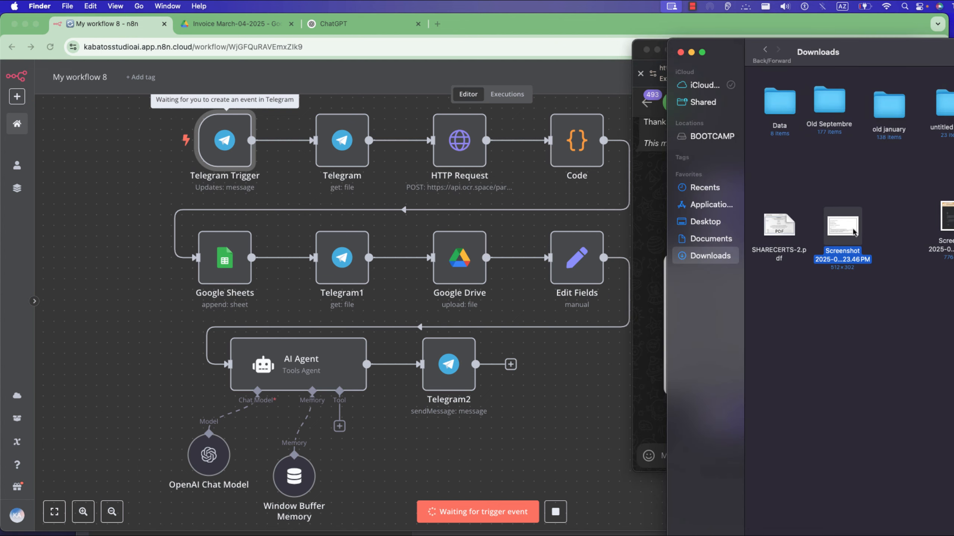
left_click_drag(853, 229, 698, 411)
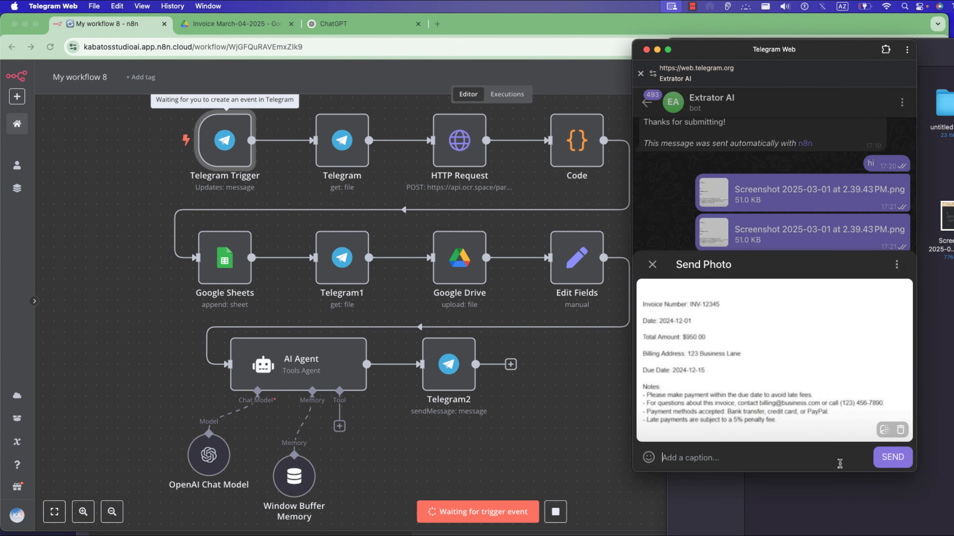
left_click(892, 457)
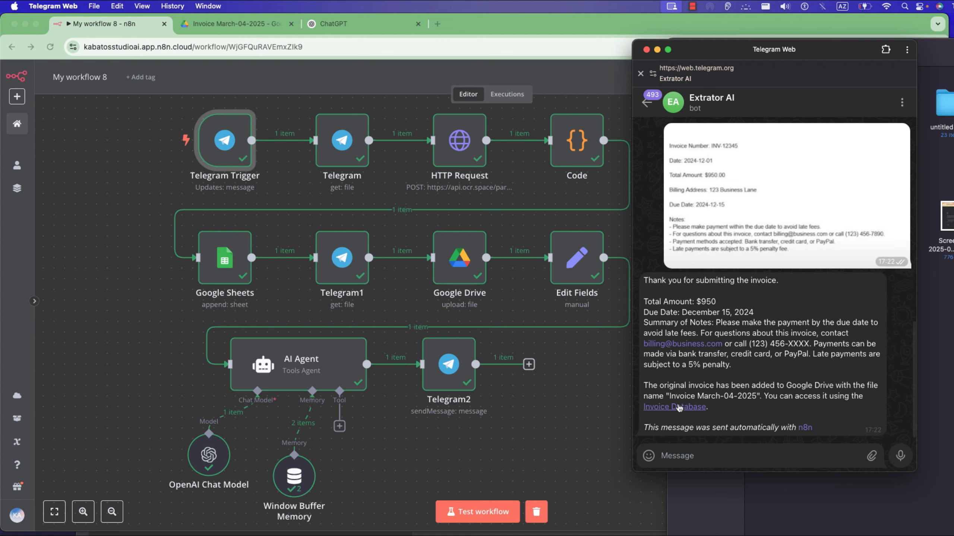
Open the Invoice Database link in the bot's reply, check the invoice image in Google Drive, and return to the n8n canvas.
left_click(684, 408)
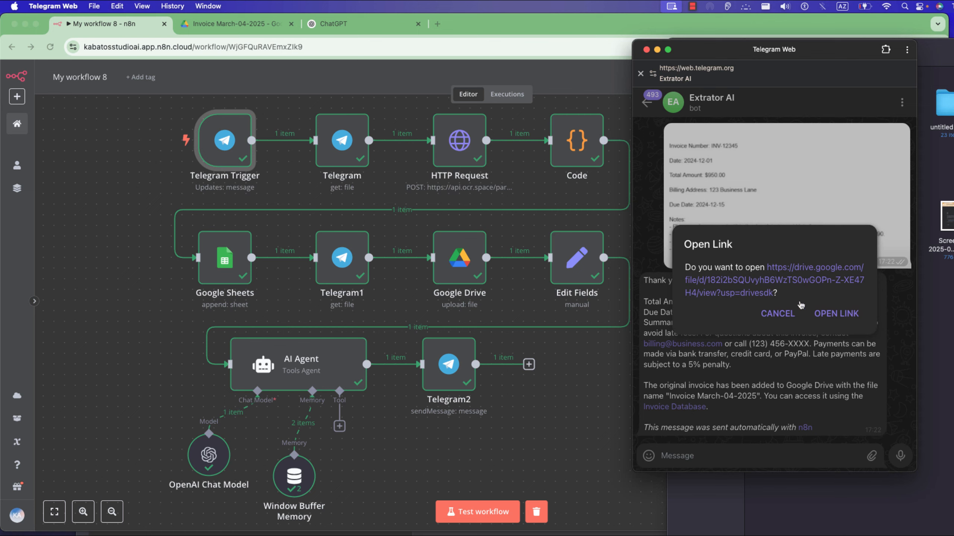
left_click(805, 285)
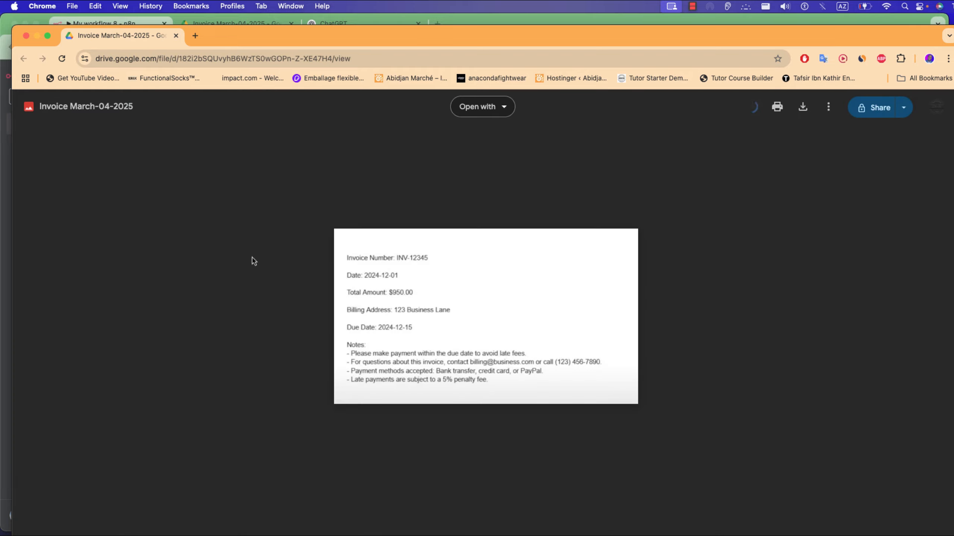
left_click(26, 36)
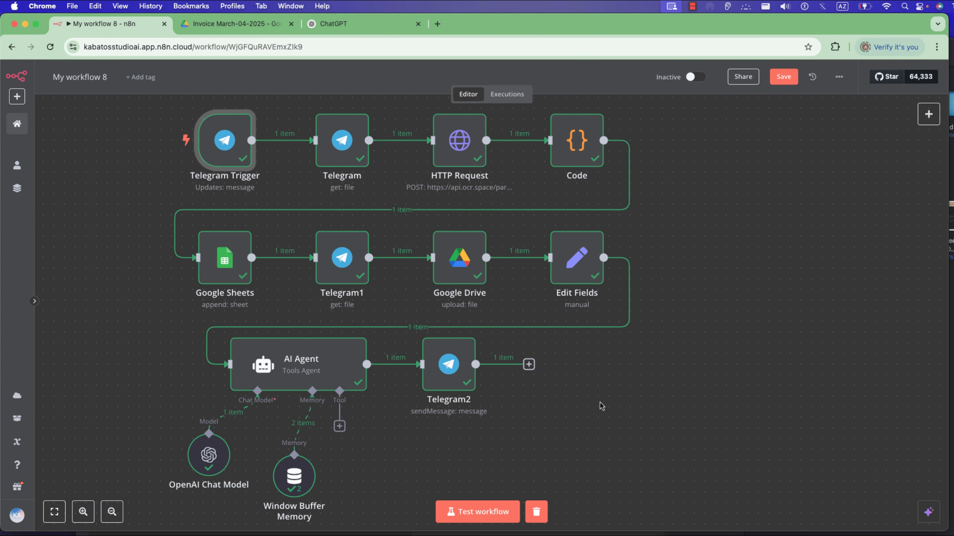
left_click_drag(589, 382, 616, 388)
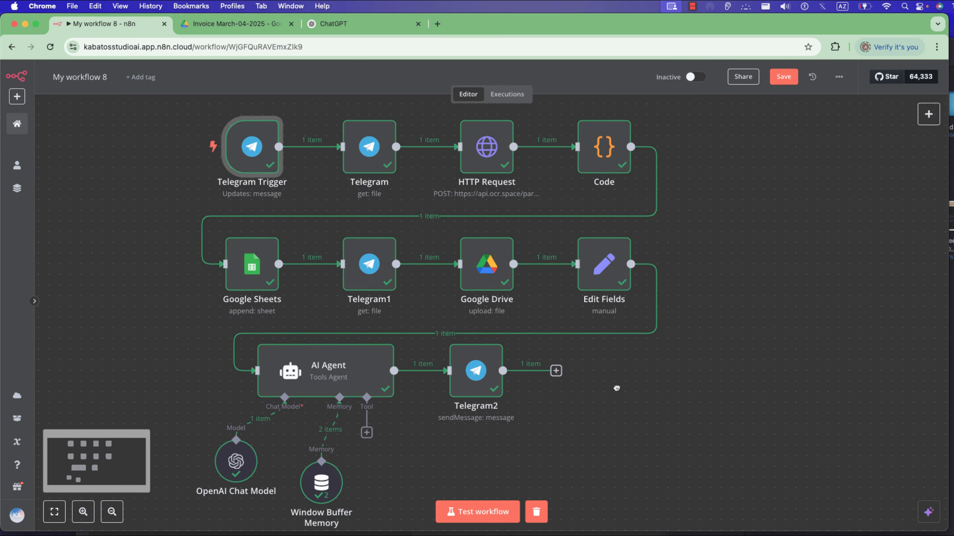